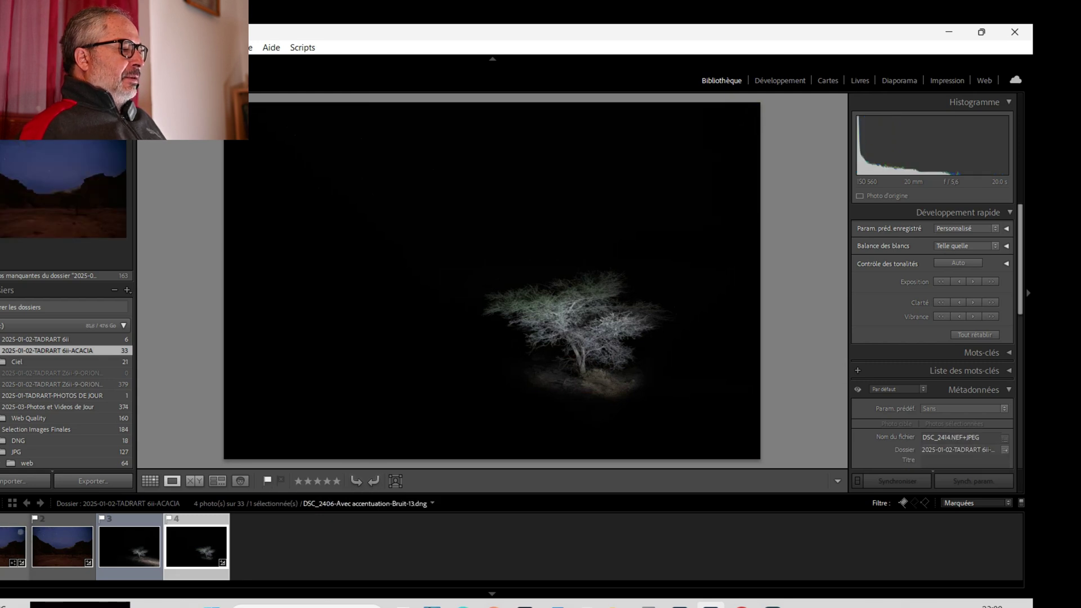
Remove the flag from DSC_2406-Avec accentuation-Bruit-13.dng and open DSC_2406.NEF in the Develop module with its adjustments shown.
{"action": "left_click", "coordinate": [13, 545]}
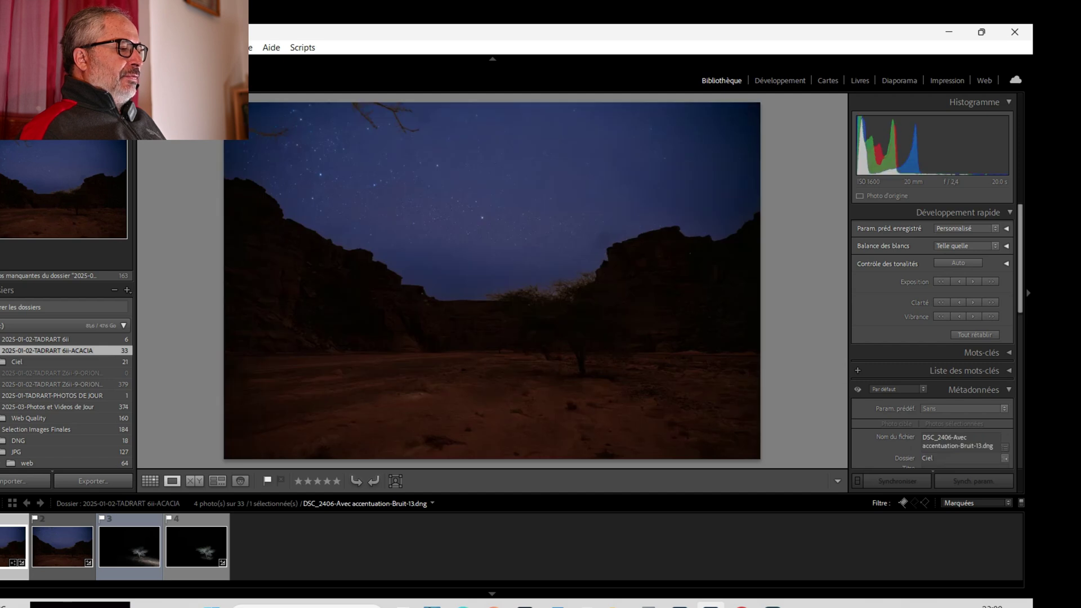
{"action": "key", "text": "u"}
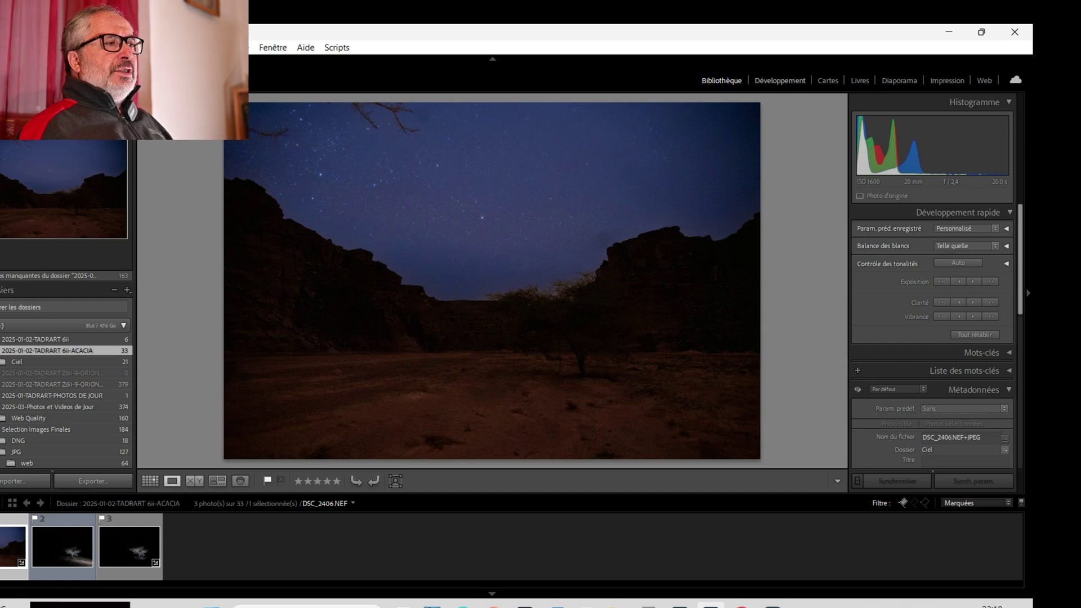
{"action": "key", "text": "d"}
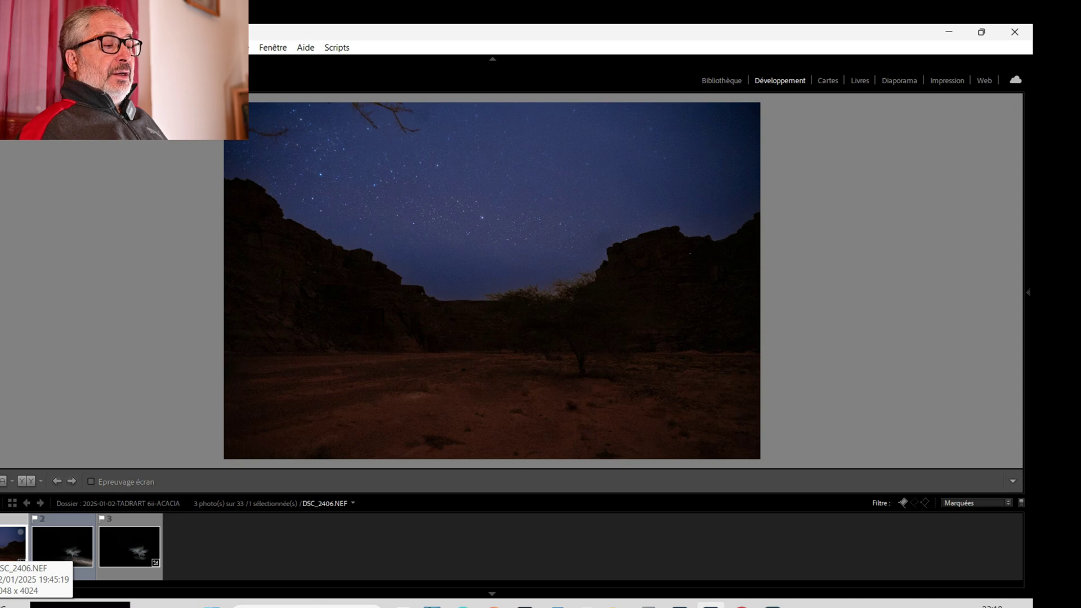
{"action": "mouse_move", "coordinate": [1028, 292]}
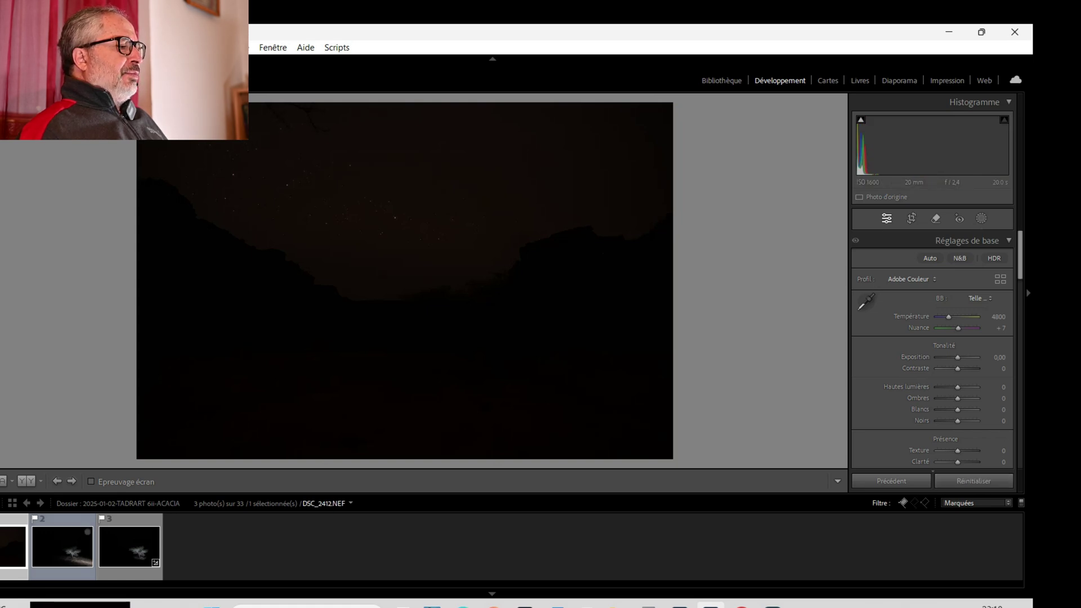
View the light-painted tree photo DSC_2412.NEF, then return to DSC_2406.NEF and set its exposure to +3.45.
{"action": "left_click", "coordinate": [64, 549]}
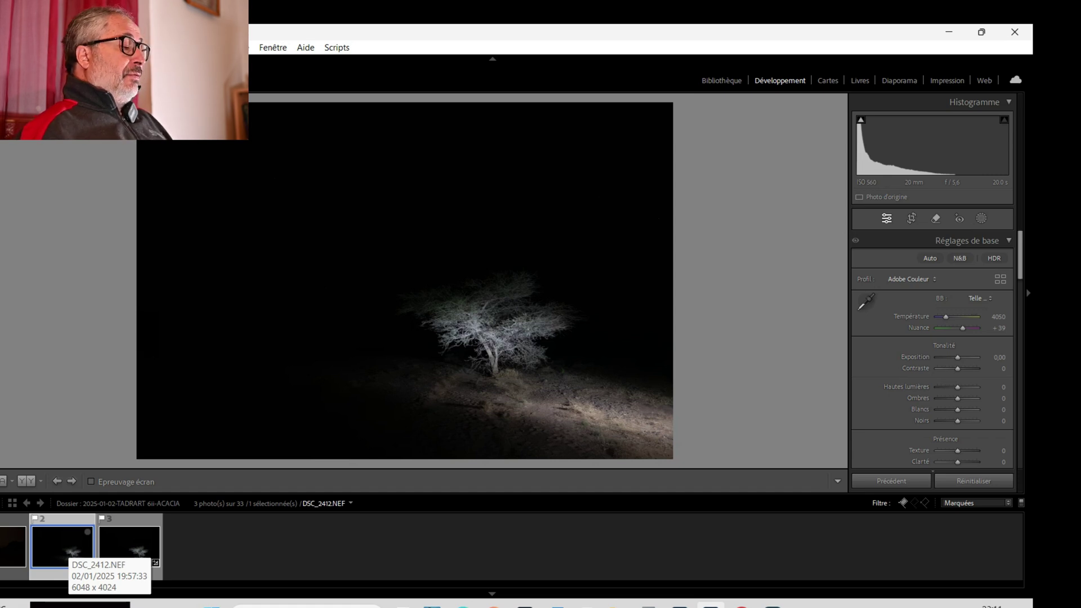
{"action": "key", "text": "Right"}
{"action": "key", "text": "Left"}
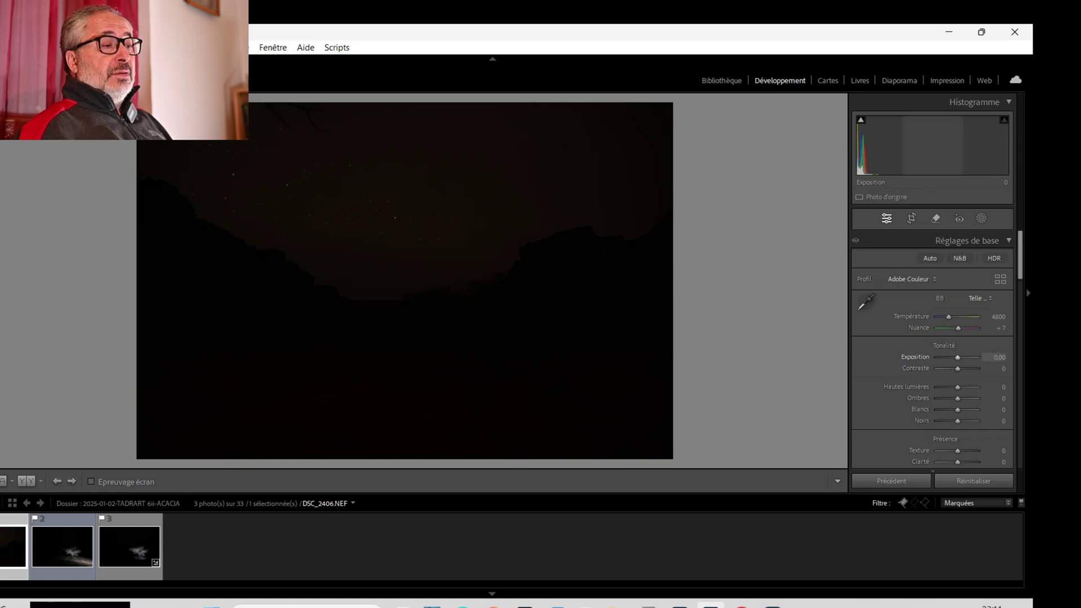
{"action": "left_click_drag", "start_coordinate": [957, 357], "coordinate": [971, 357]}
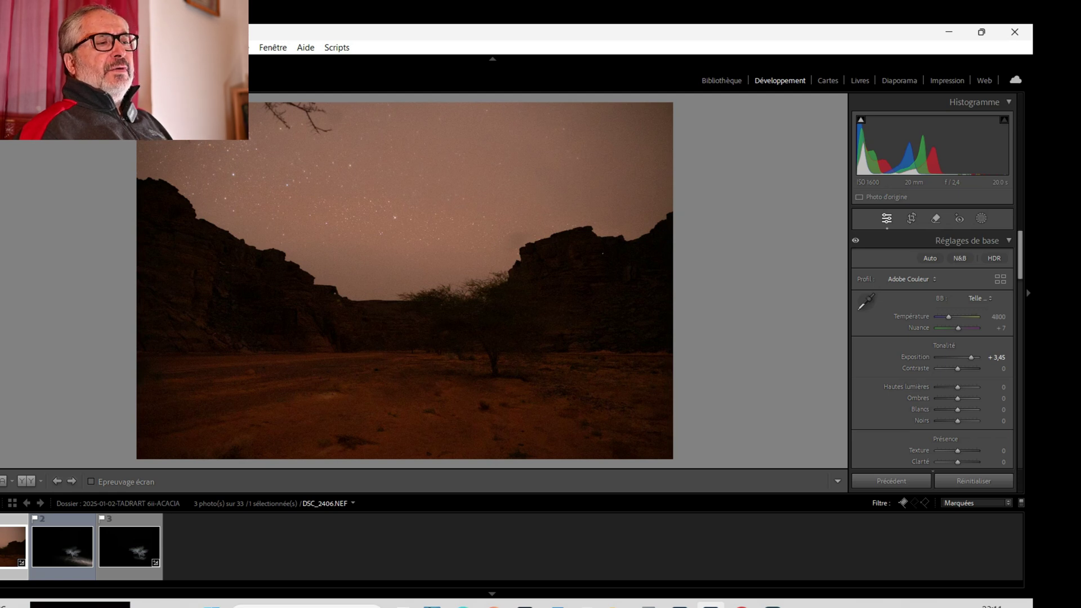
Create an AI sky mask, subtract a second sky selection from it, and invert that subtracted selection.
{"action": "left_click", "coordinate": [981, 218]}
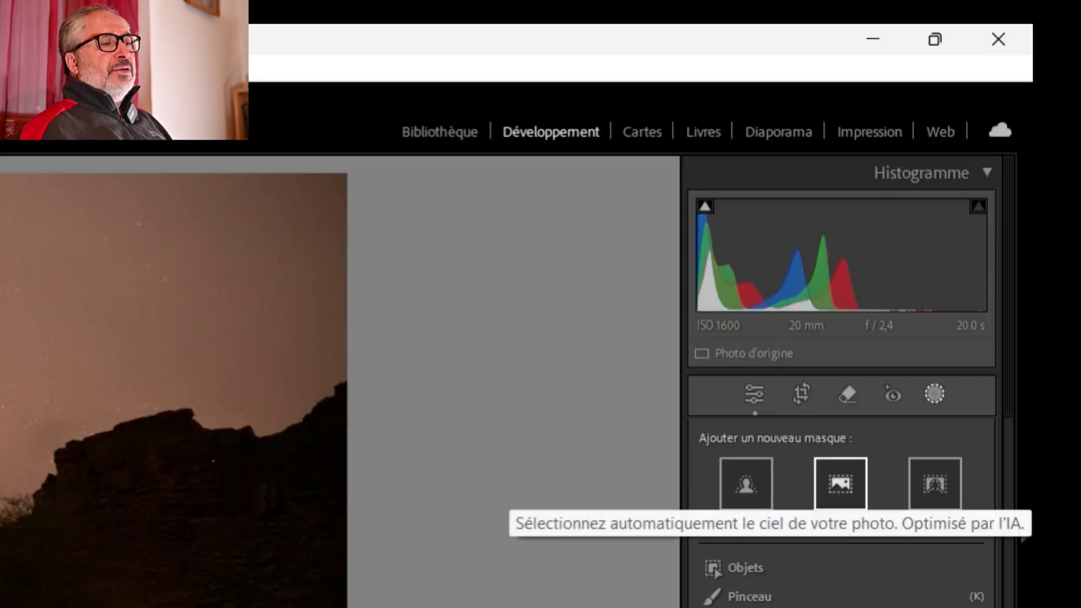
{"action": "left_click", "coordinate": [931, 265]}
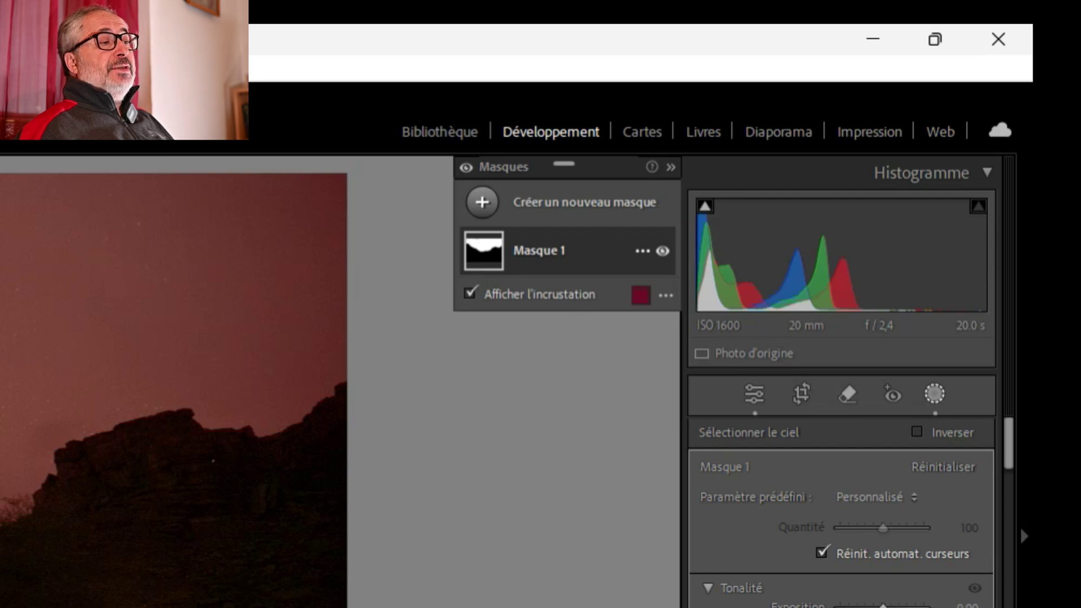
{"action": "left_click", "coordinate": [624, 320]}
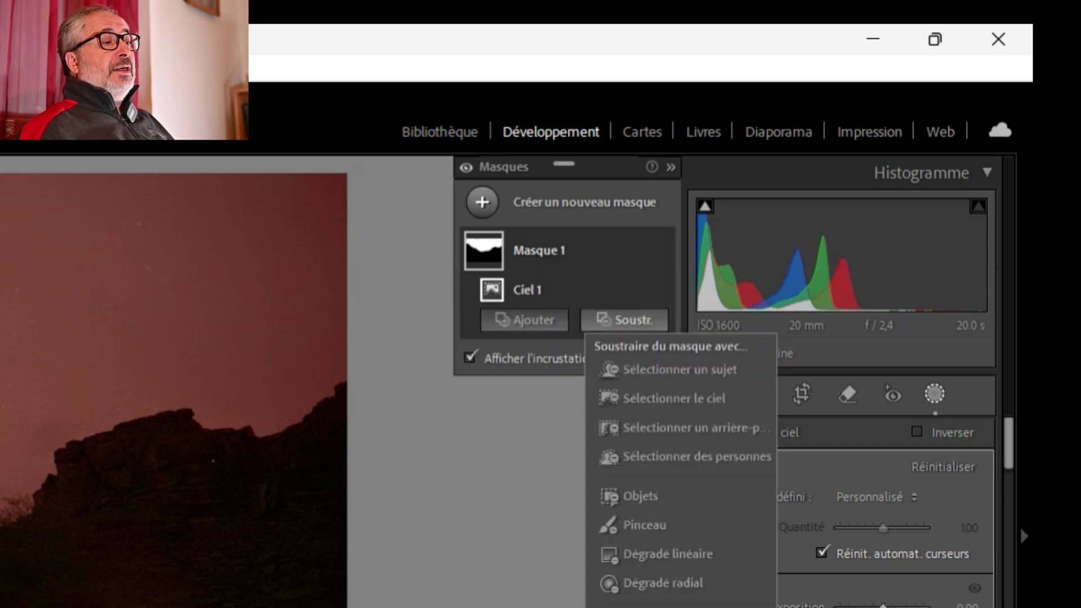
{"action": "left_click", "coordinate": [674, 398]}
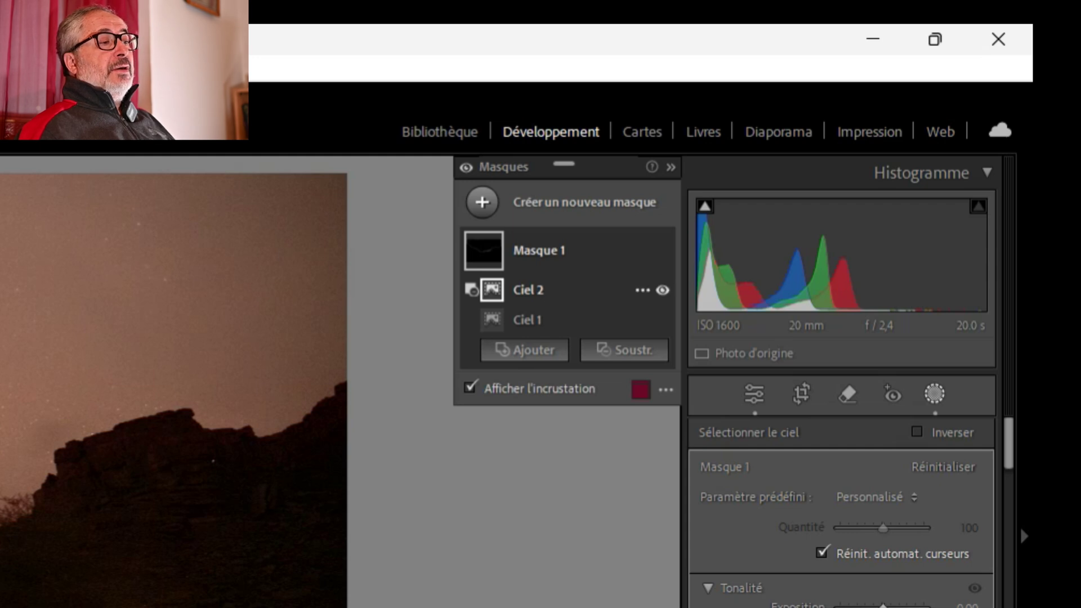
{"action": "left_click", "coordinate": [642, 289]}
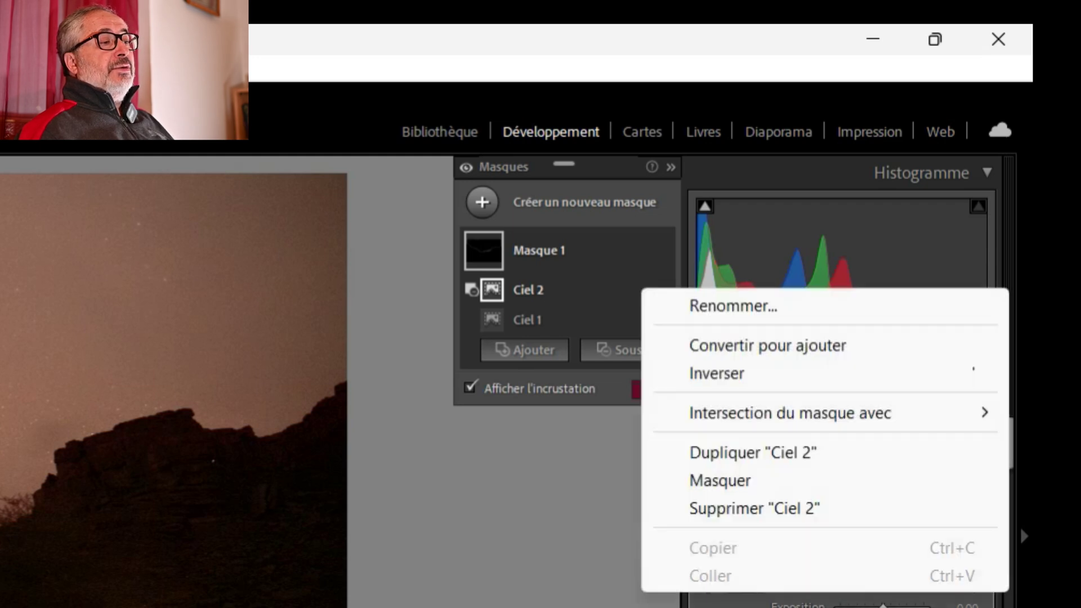
{"action": "left_click", "coordinate": [972, 373]}
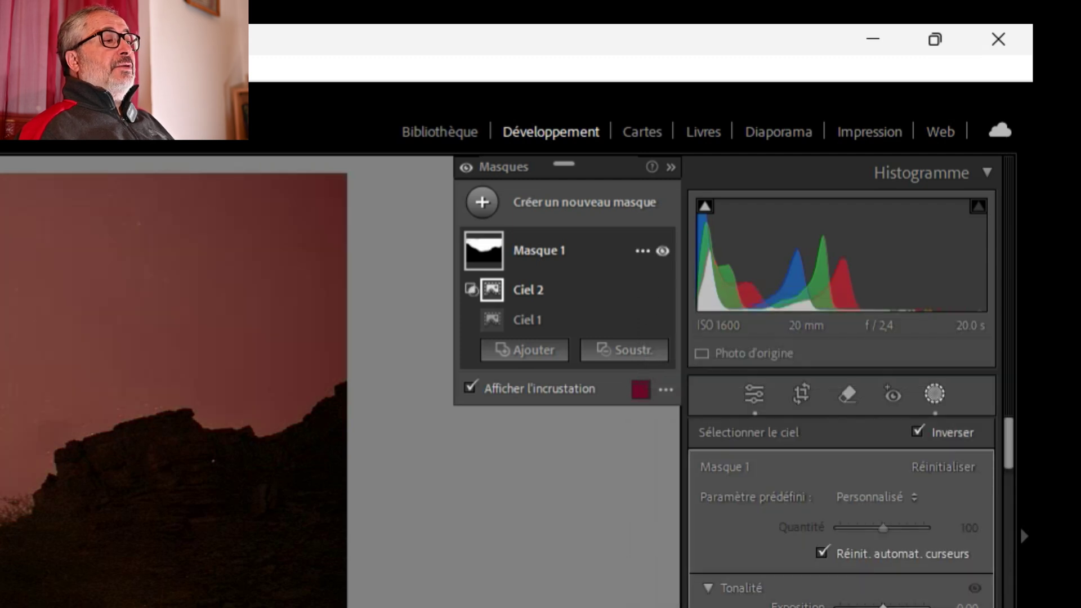
Rename the mask Masque 1 as Ciel.
{"action": "left_click", "coordinate": [544, 250]}
{"action": "right_click", "coordinate": [544, 250]}
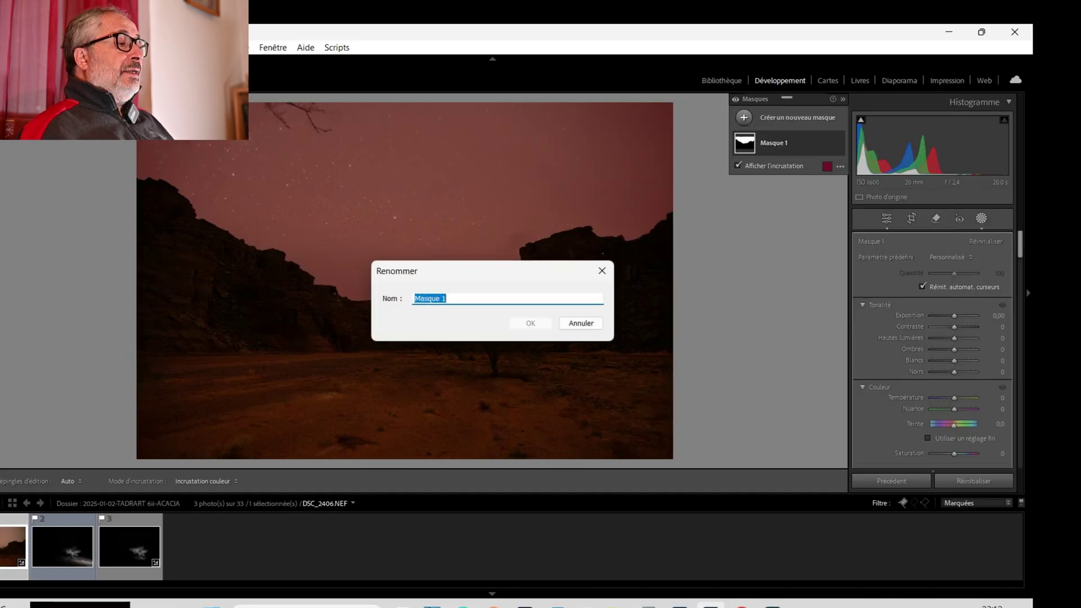
{"action": "type", "text": "Ciel"}
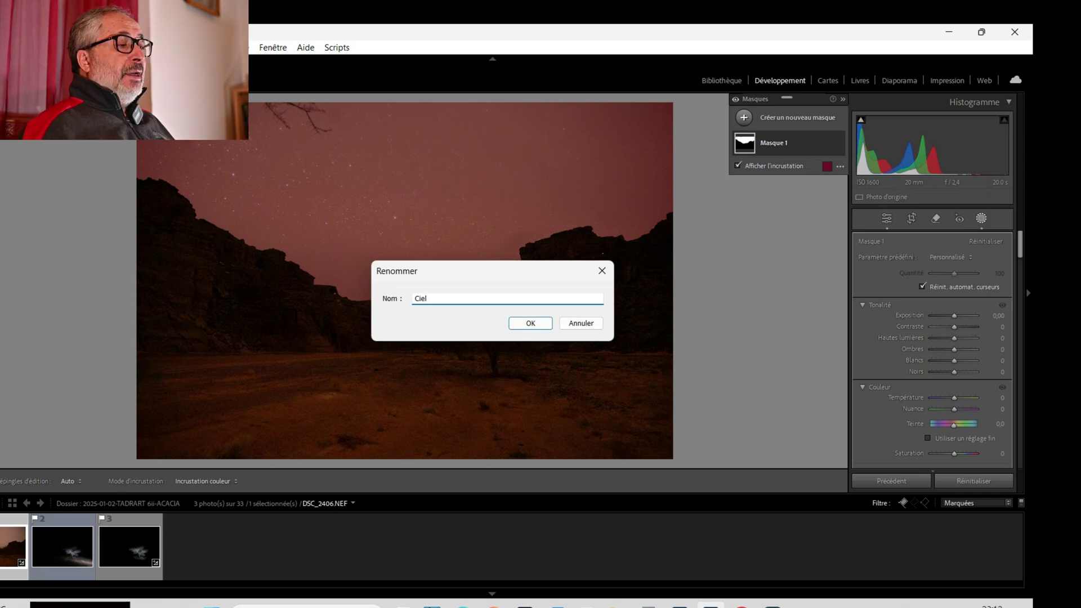
{"action": "key", "text": "Return"}
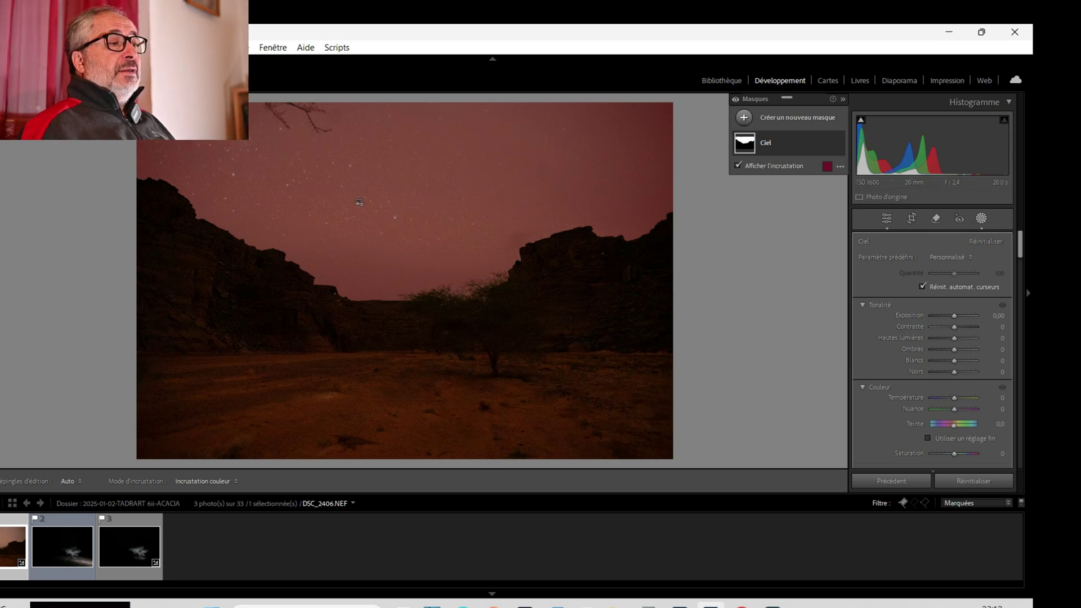
Raise the opacity of the mask's colour overlay to the maximum.
{"action": "left_click", "coordinate": [827, 166]}
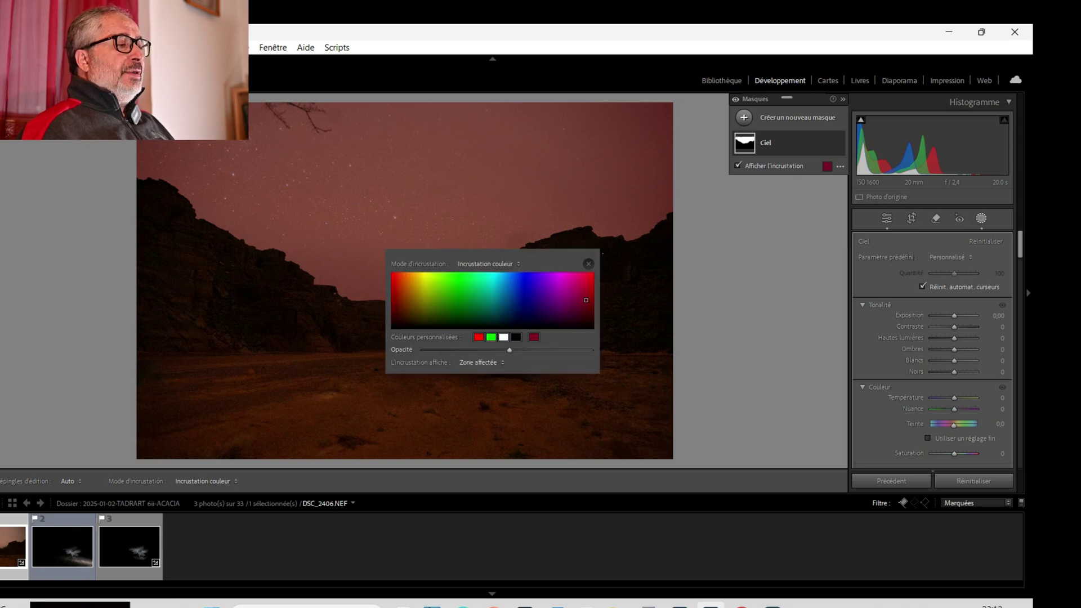
{"action": "left_click_drag", "start_coordinate": [545, 349], "coordinate": [590, 350]}
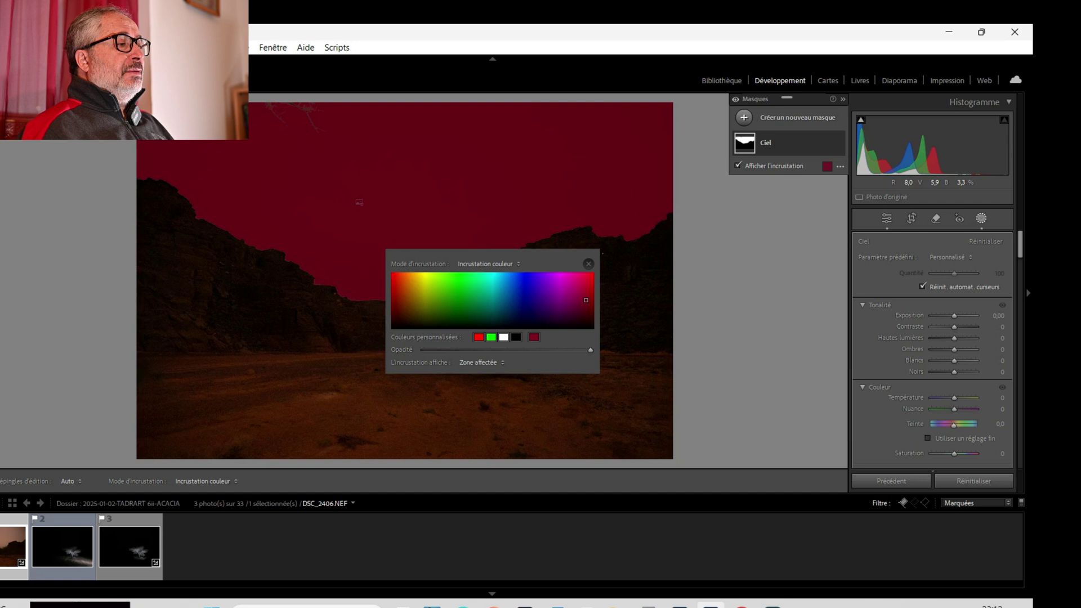
{"action": "left_click", "coordinate": [359, 202]}
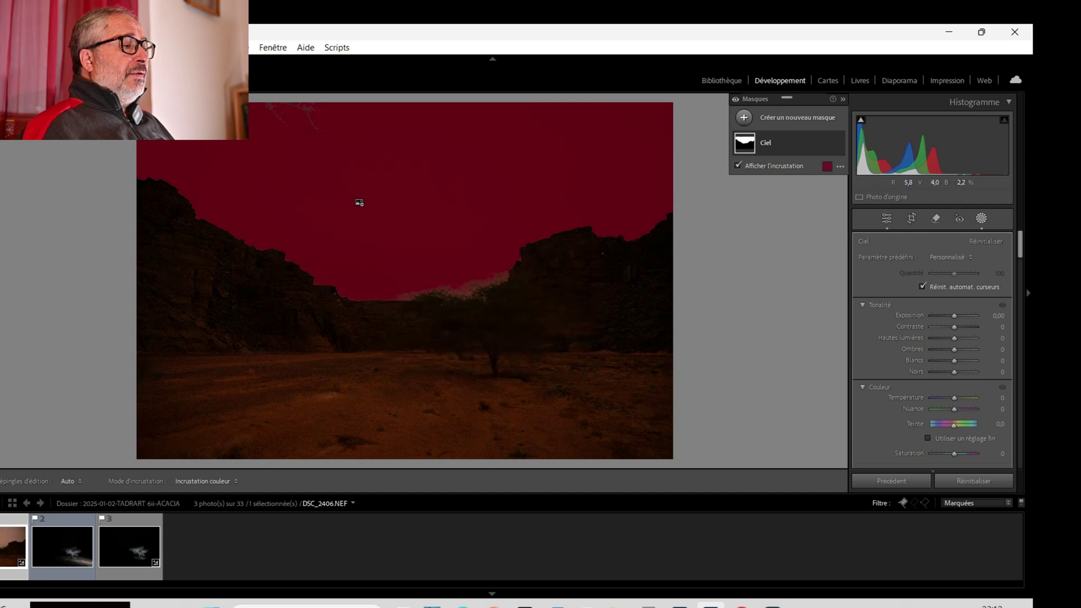
Examine the Ciel mask's edges up close around the tree branches and cliff, comparing with the overlay shown and hidden.
{"action": "mouse_move", "coordinate": [2, 304]}
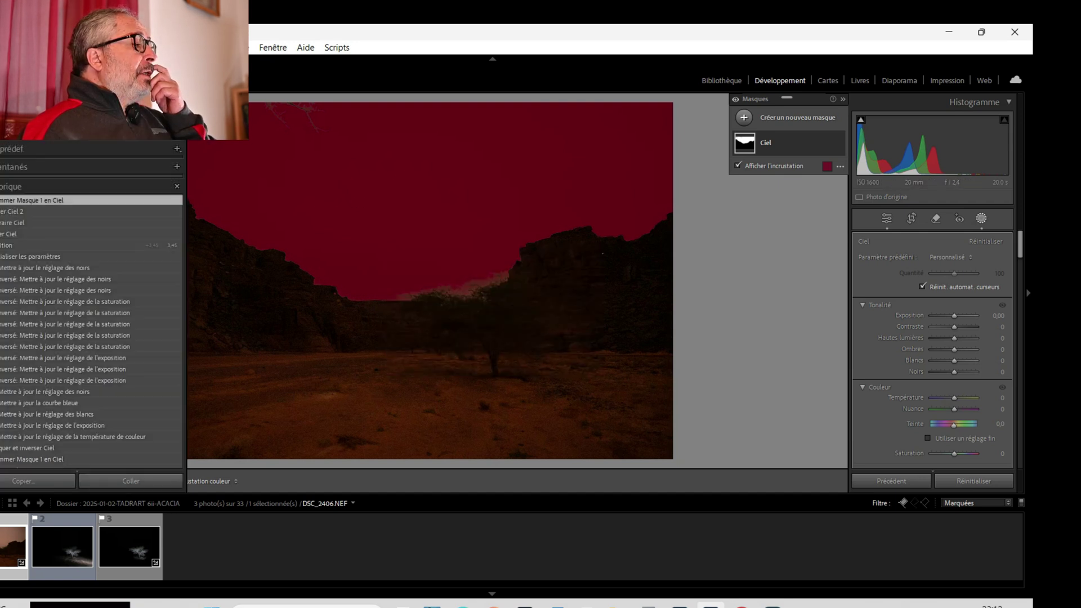
{"action": "left_click", "coordinate": [730, 183]}
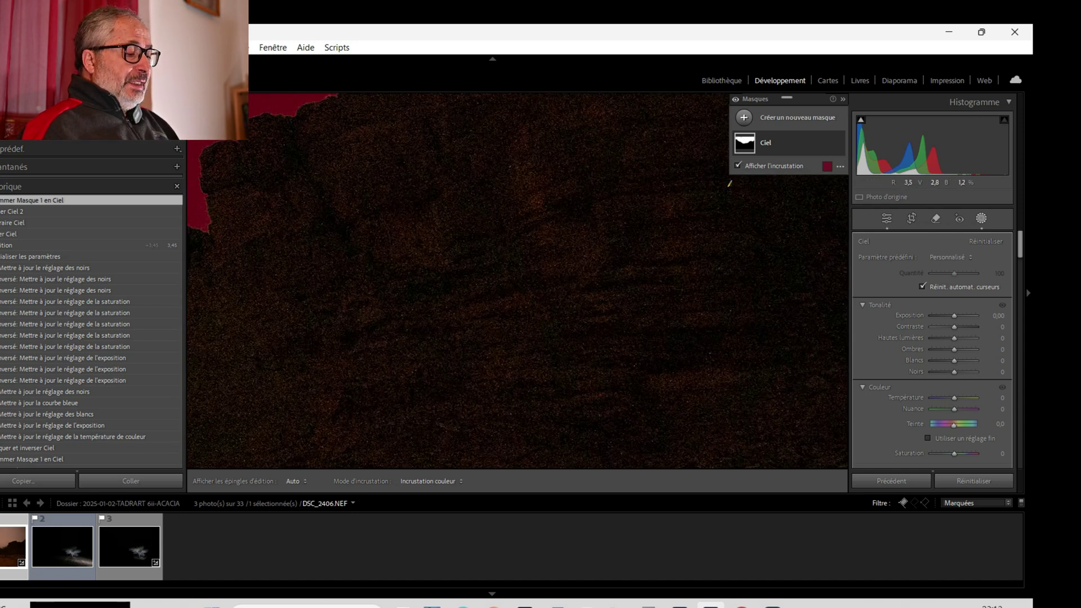
{"action": "left_click_drag", "start_coordinate": [730, 183], "coordinate": [1069, 169]}
{"action": "left_click_drag", "start_coordinate": [507, 282], "coordinate": [534, 237]}
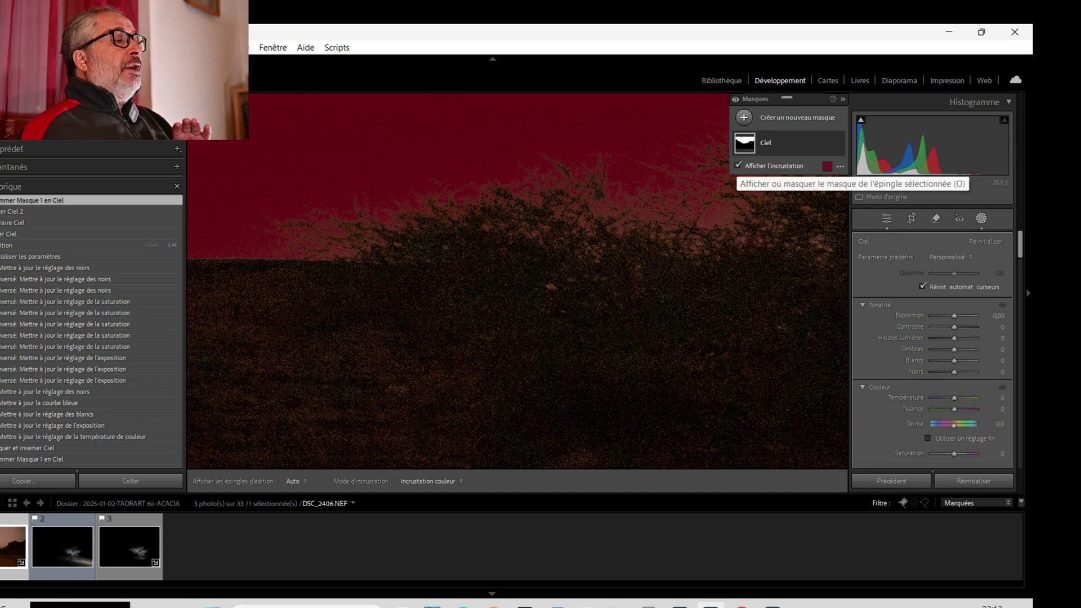
{"action": "key", "text": "o"}
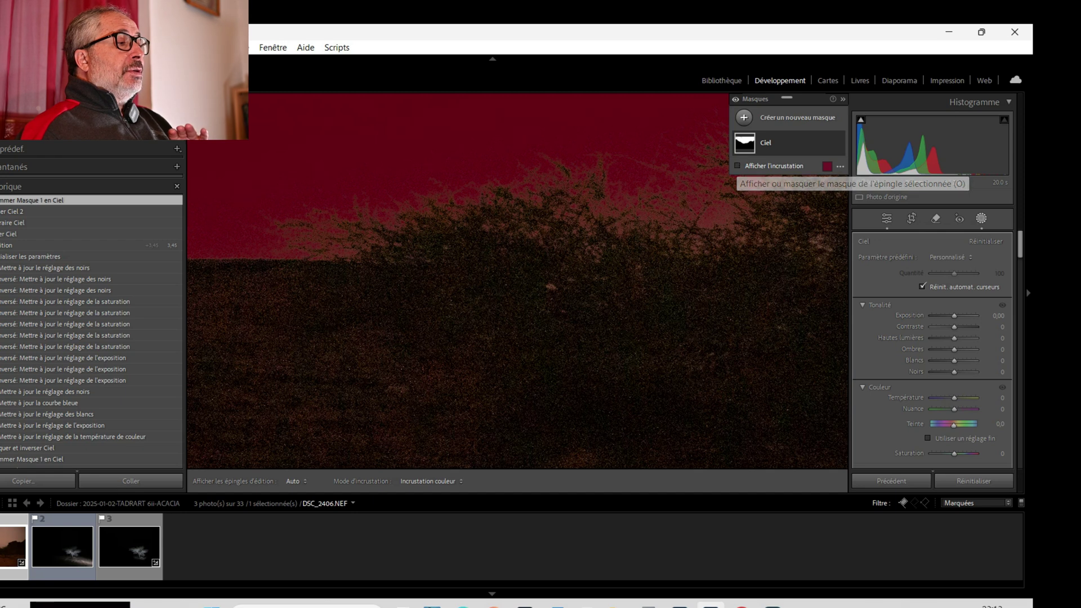
{"action": "key", "text": "o"}
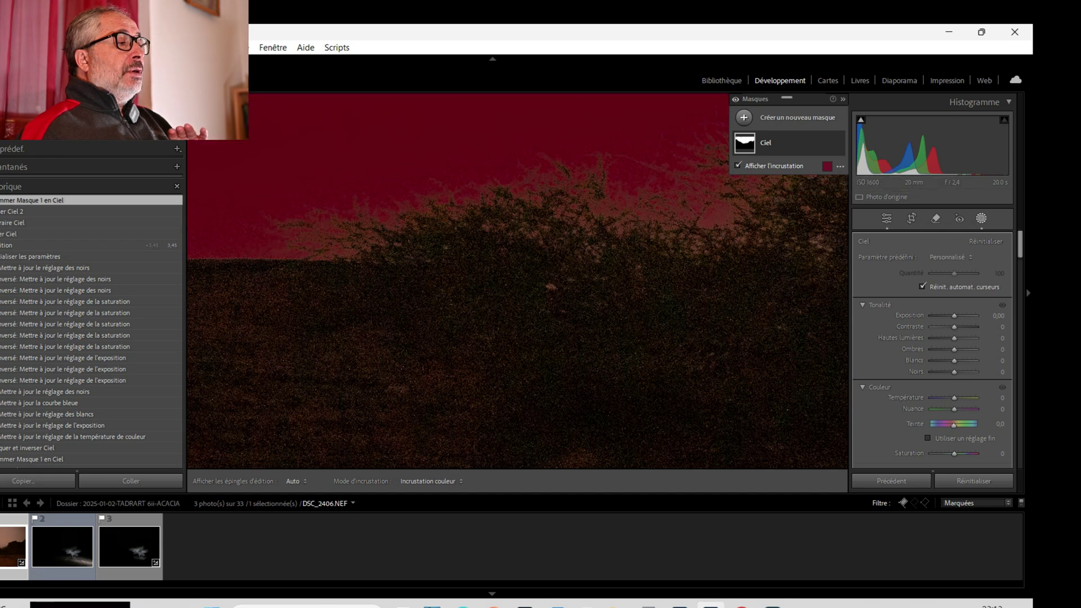
{"action": "key", "text": "o"}
{"action": "key", "text": "o"}
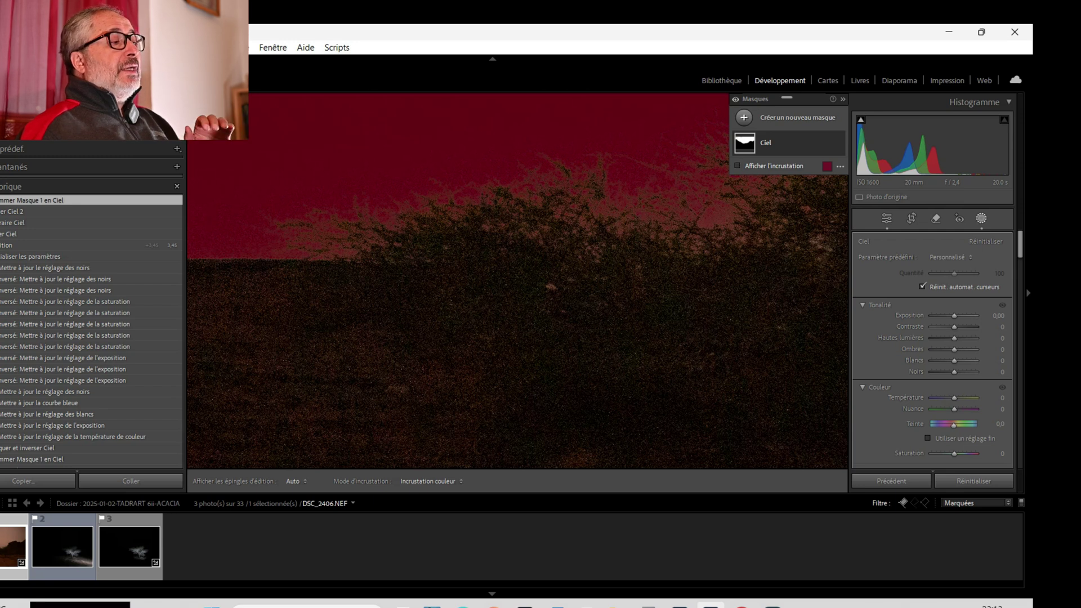
{"action": "key", "text": "o"}
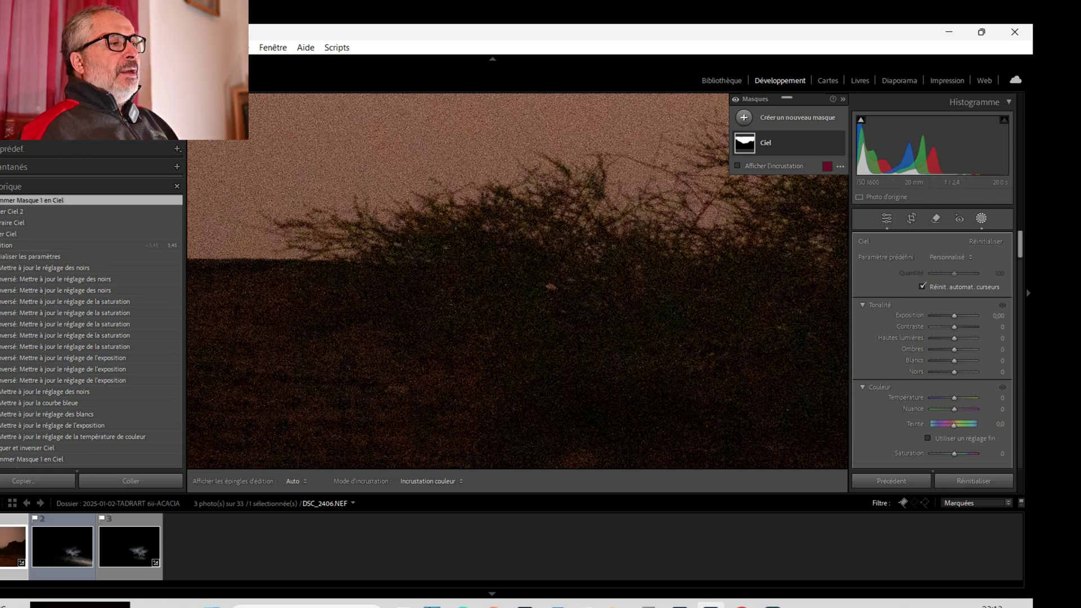
{"action": "key", "text": "o"}
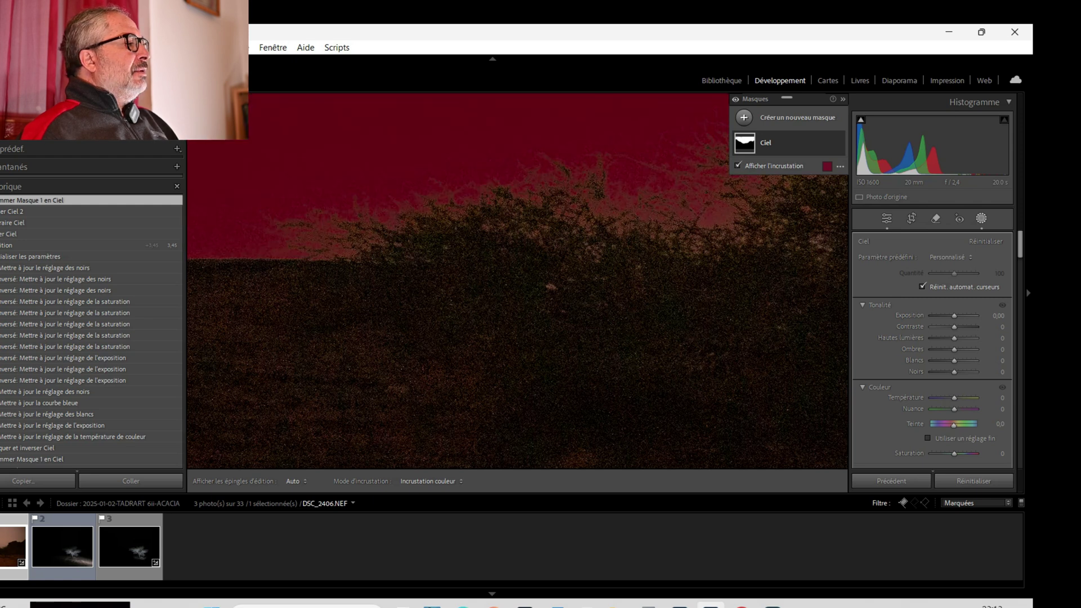
{"action": "key", "text": "ctrl+shift+0"}
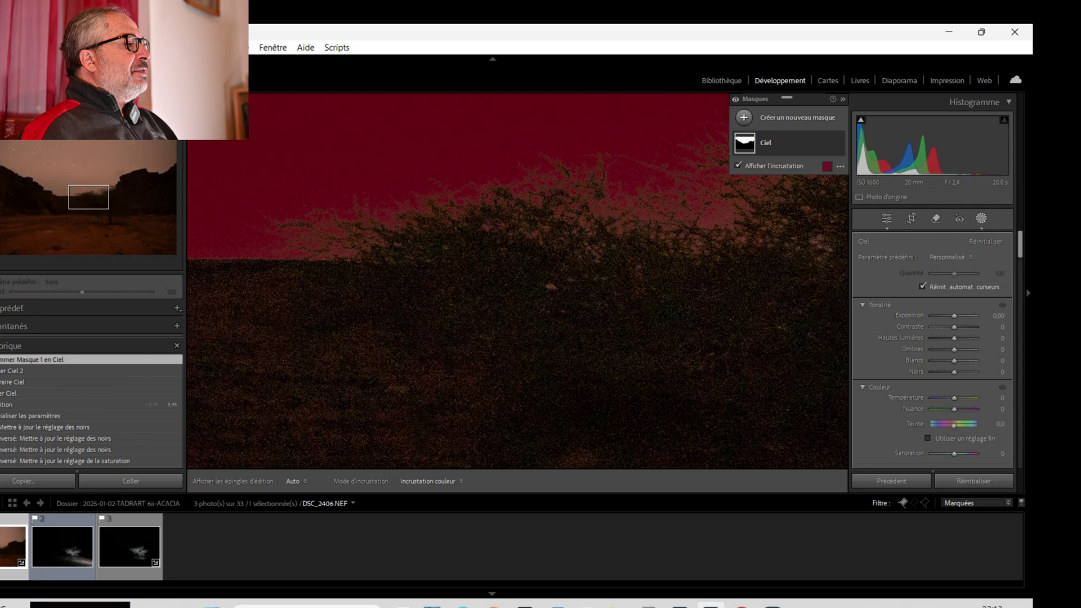
{"action": "left_click_drag", "start_coordinate": [89, 197], "coordinate": [3, 157]}
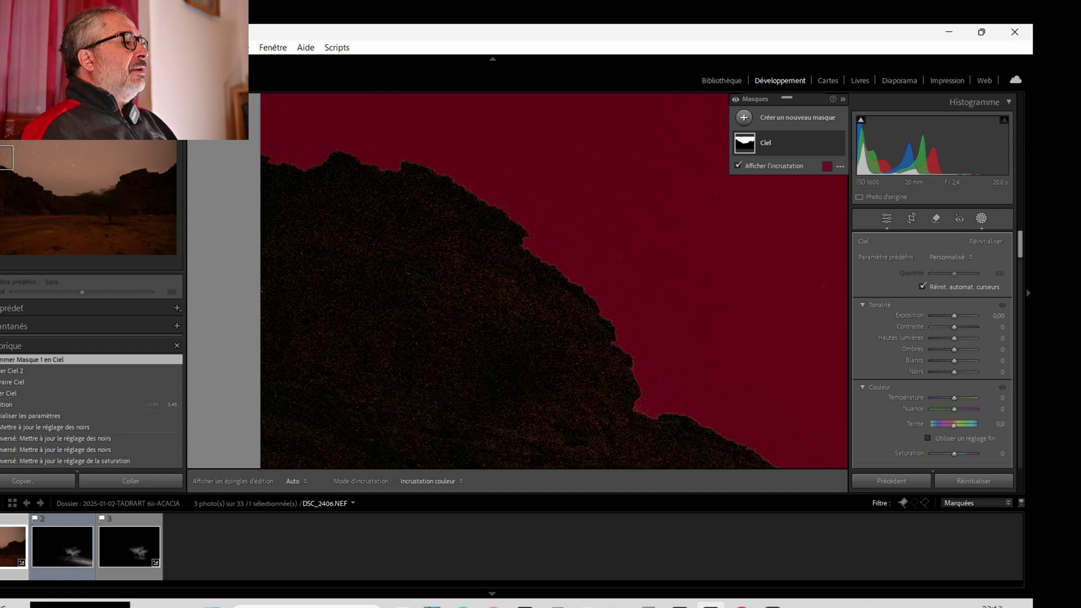
{"action": "key", "text": "z"}
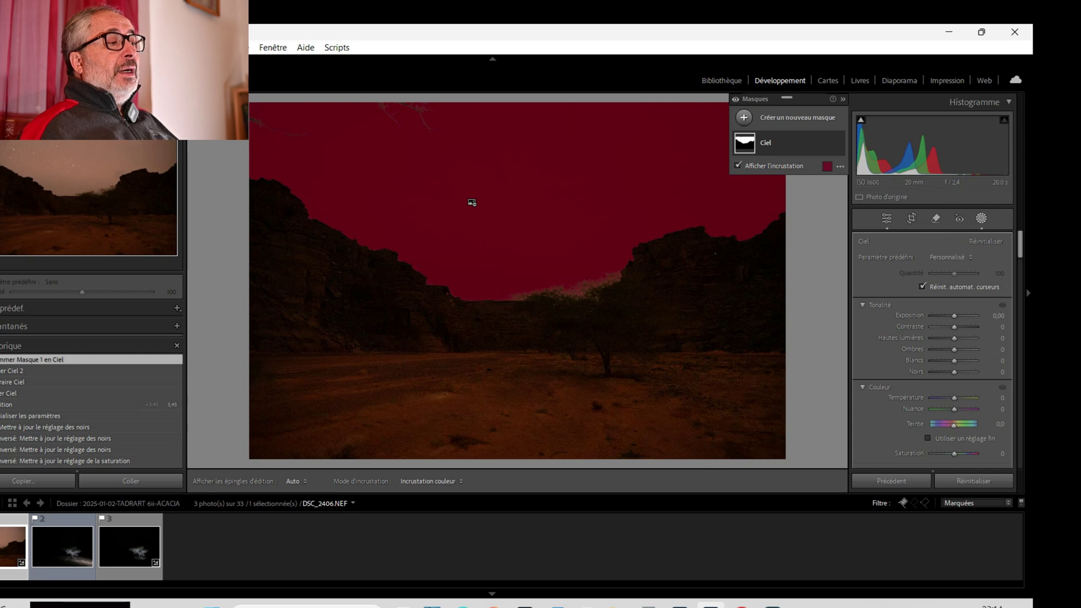
{"action": "key", "text": "o"}
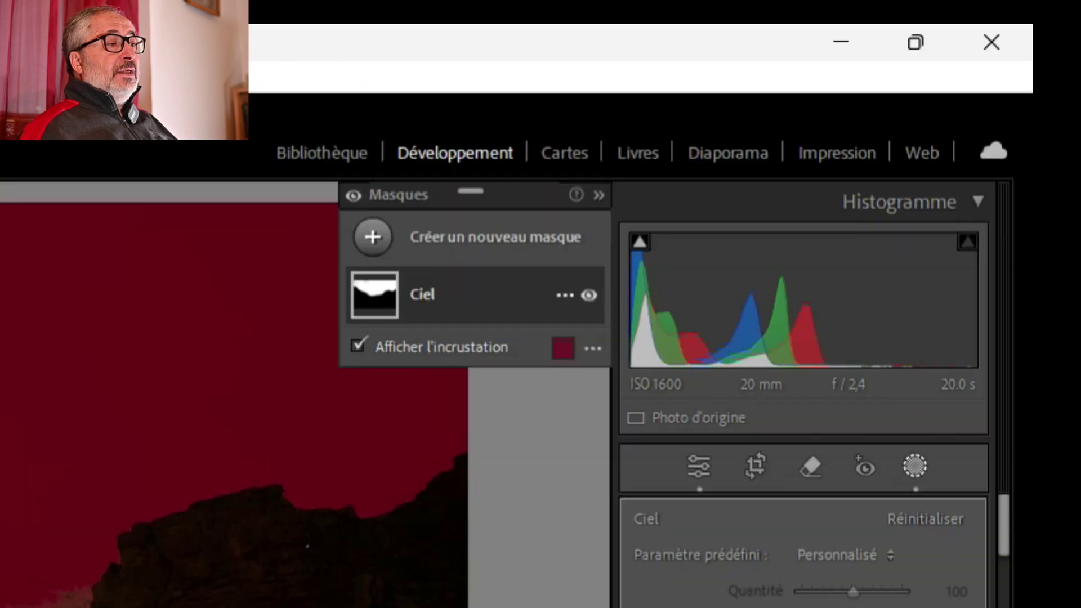
Duplicate and invert the Ciel mask to cover the landscape, and hide the mask overlay.
{"action": "left_click", "coordinate": [565, 295]}
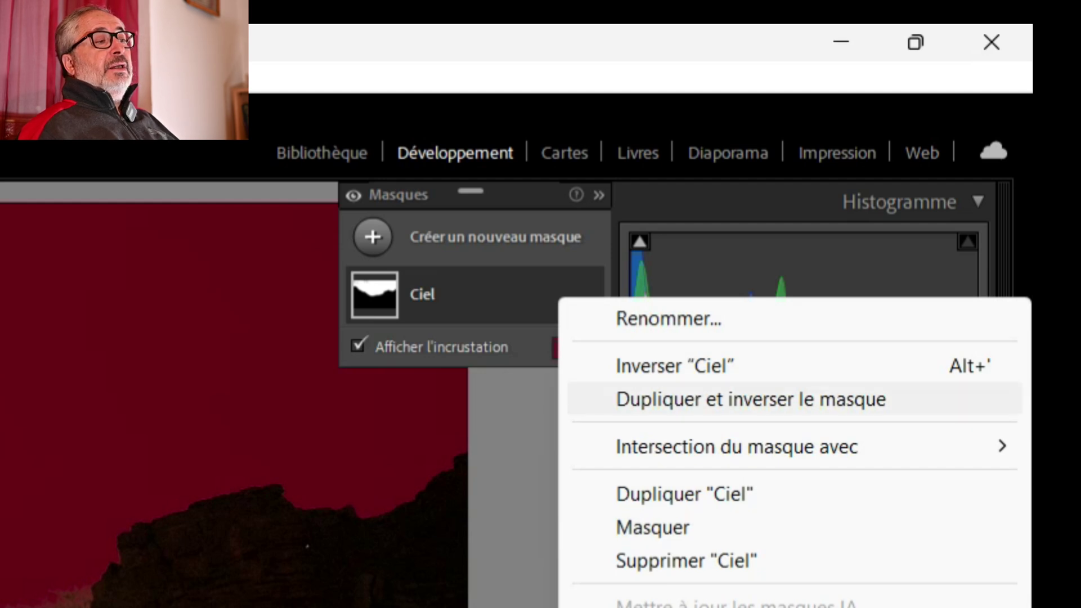
{"action": "left_click", "coordinate": [750, 399]}
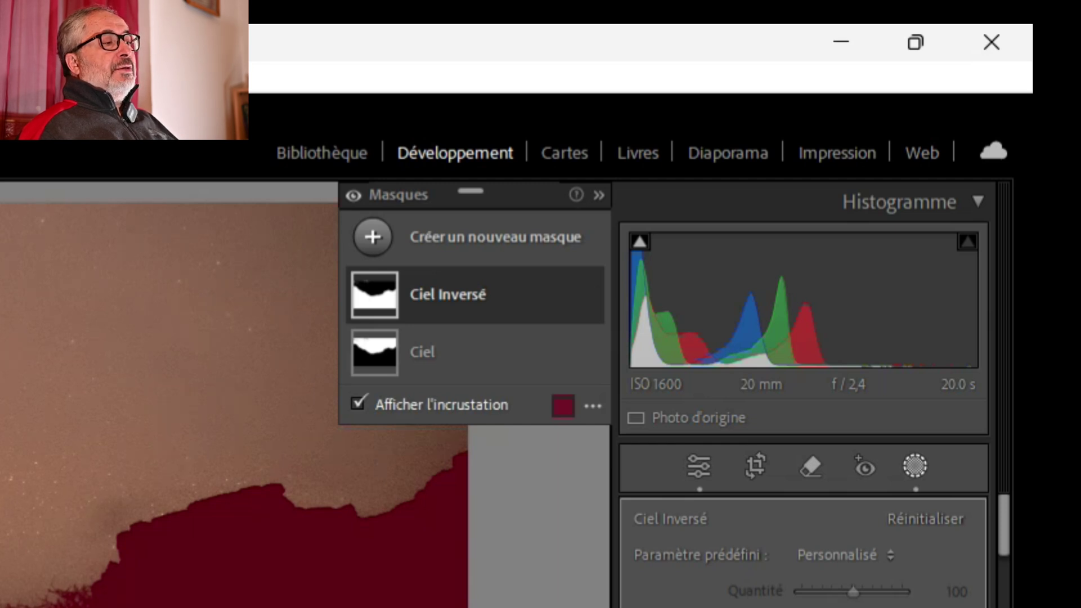
{"action": "left_click", "coordinate": [356, 403]}
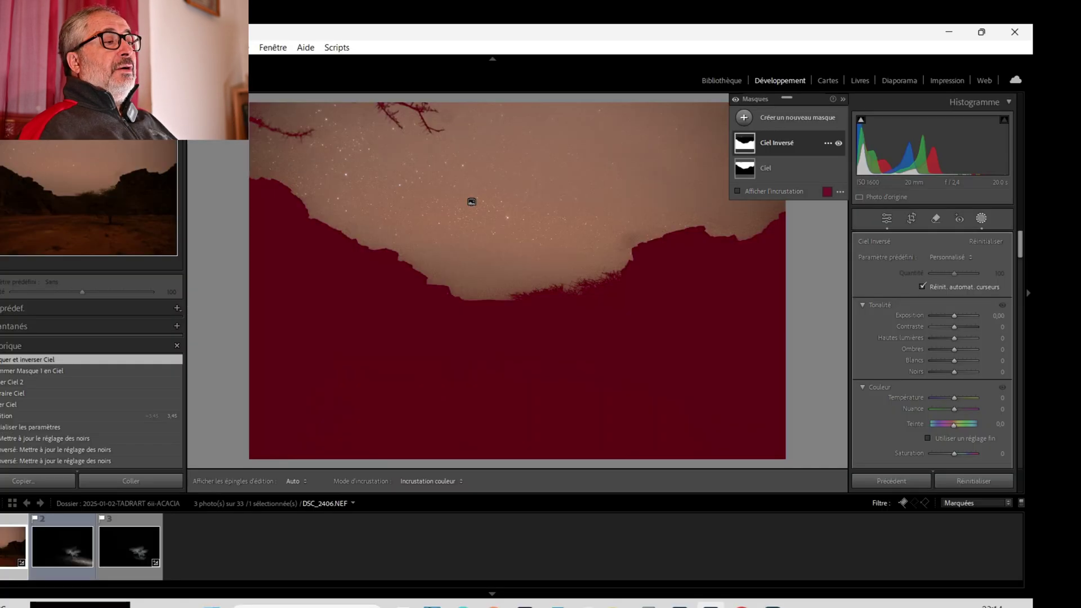
{"action": "left_click", "coordinate": [472, 201]}
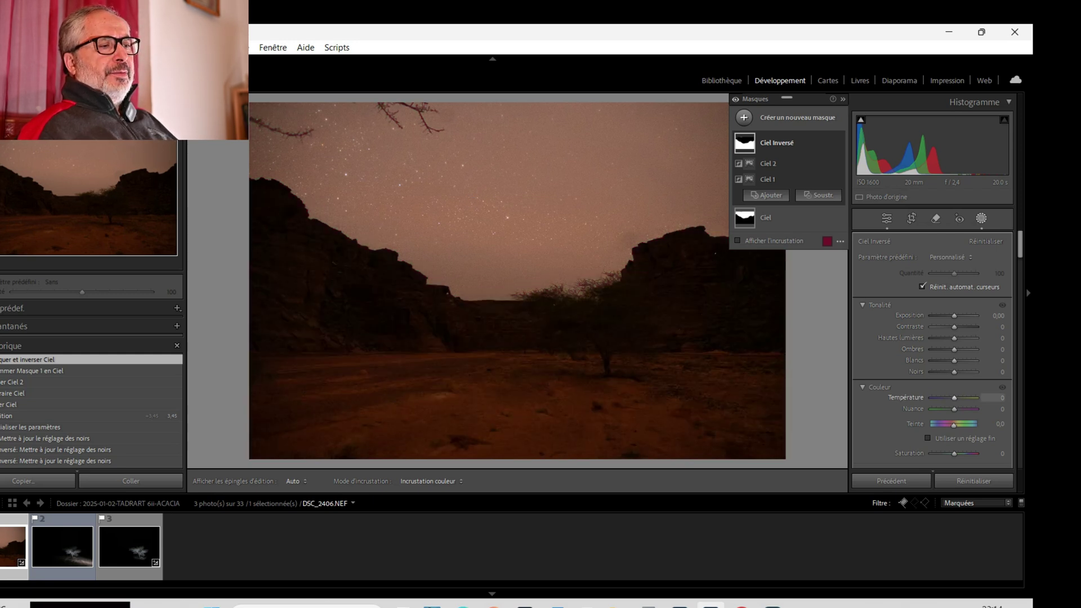
Try a cooler colour temperature on the Ciel Inversé mask and reset it.
{"action": "left_click_drag", "start_coordinate": [954, 397], "coordinate": [938, 397]}
{"action": "double_click", "coordinate": [906, 397]}
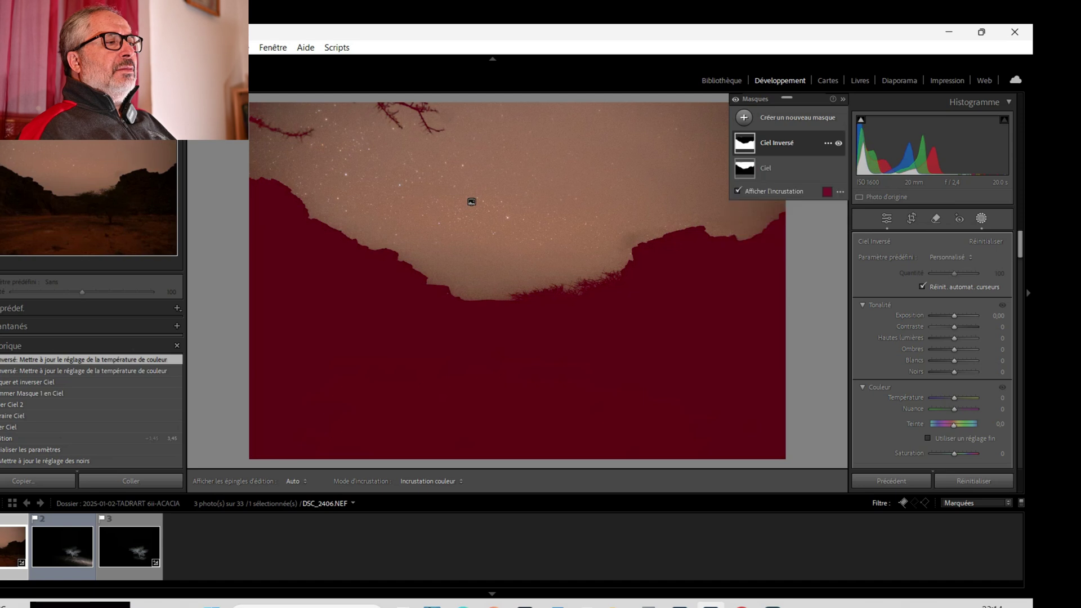
Select the Ciel mask, hide its overlay, and set temperature to −100, exposure to −0,76 and whites to 49.
{"action": "left_click", "coordinate": [472, 202]}
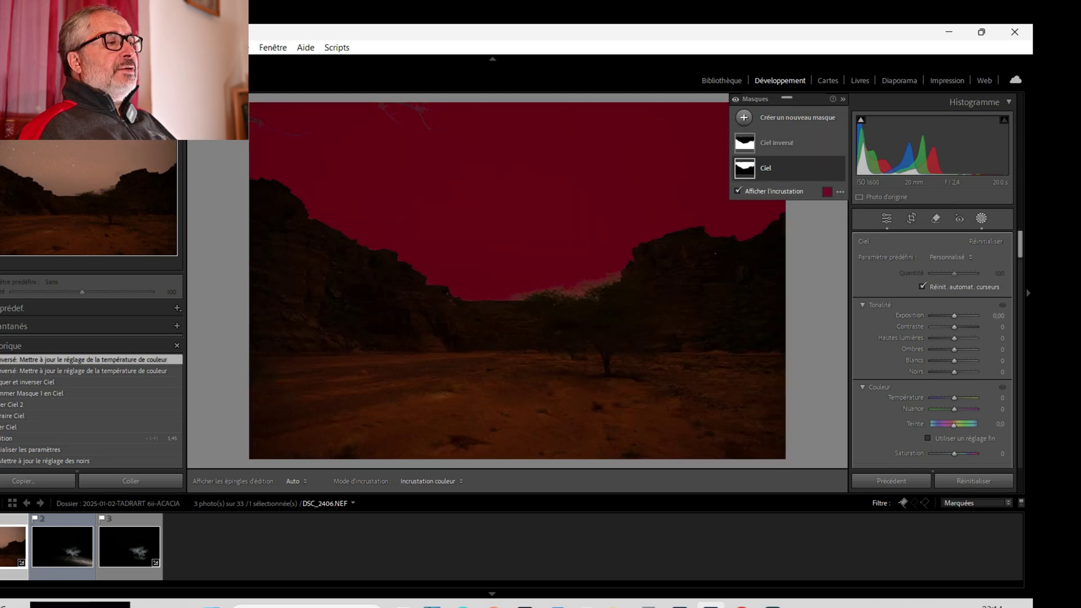
{"action": "left_click", "coordinate": [738, 191]}
{"action": "mouse_move", "coordinate": [998, 315]}
{"action": "left_mouse_down"}
{"action": "mouse_move", "coordinate": [966, 315]}
{"action": "mouse_move", "coordinate": [979, 316]}
{"action": "left_mouse_up"}
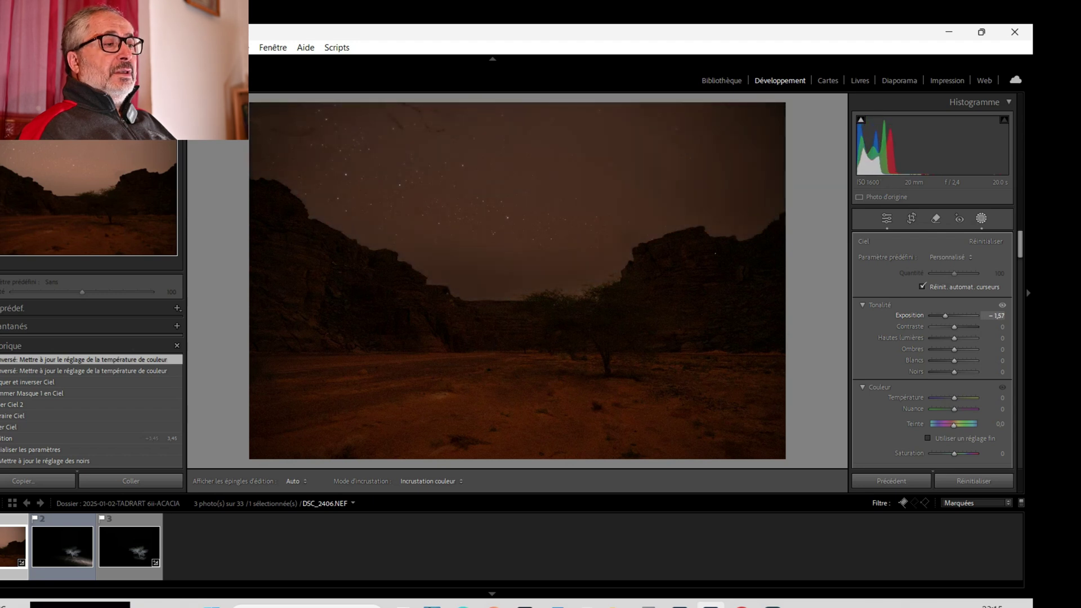
{"action": "double_click", "coordinate": [954, 316]}
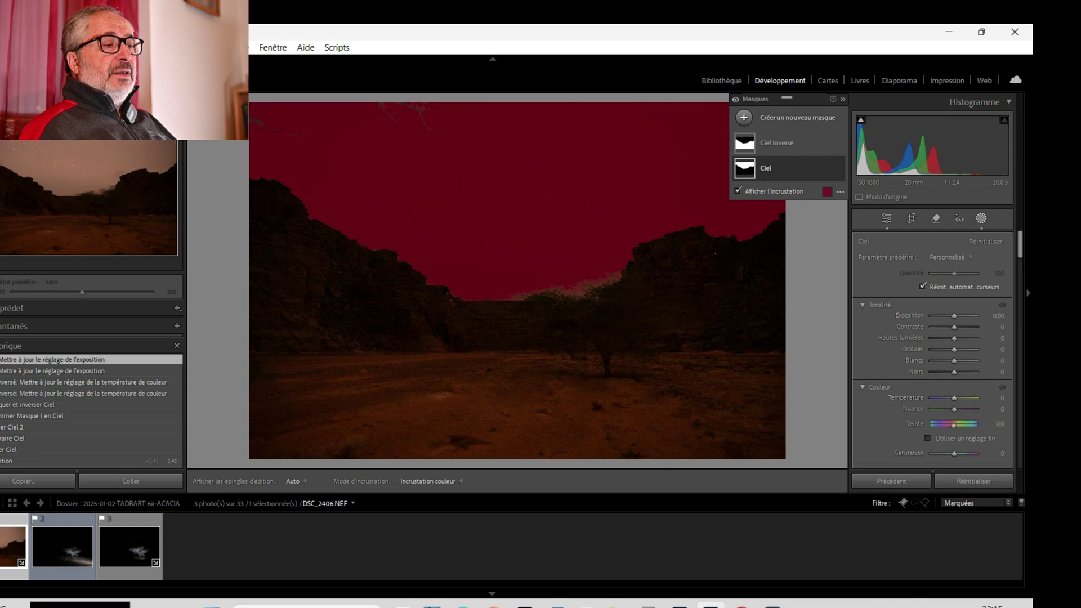
{"action": "left_click_drag", "start_coordinate": [954, 398], "coordinate": [931, 398]}
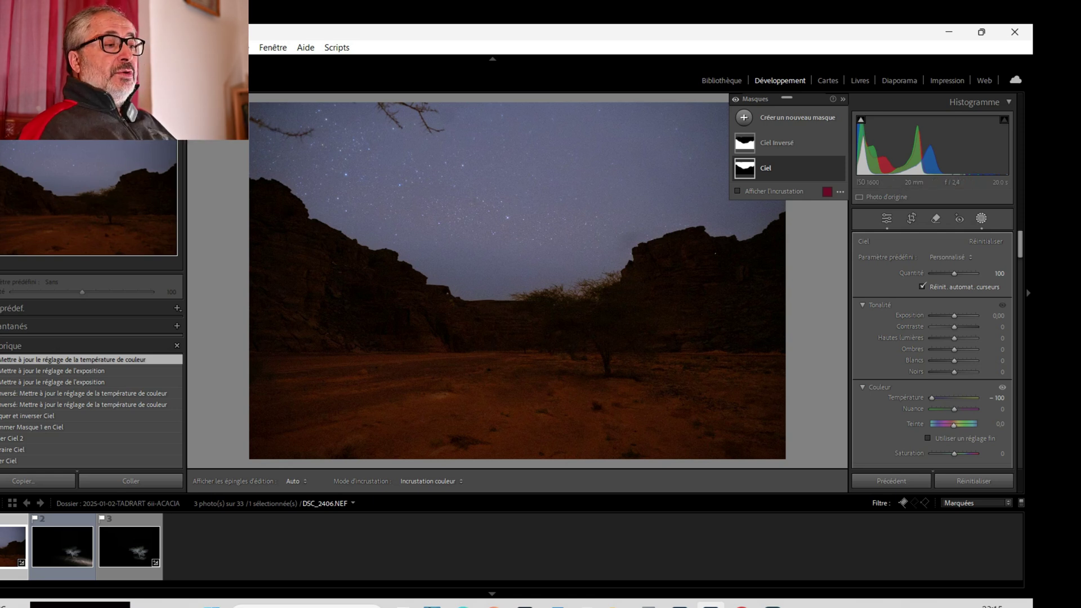
{"action": "left_click_drag", "start_coordinate": [953, 316], "coordinate": [950, 315]}
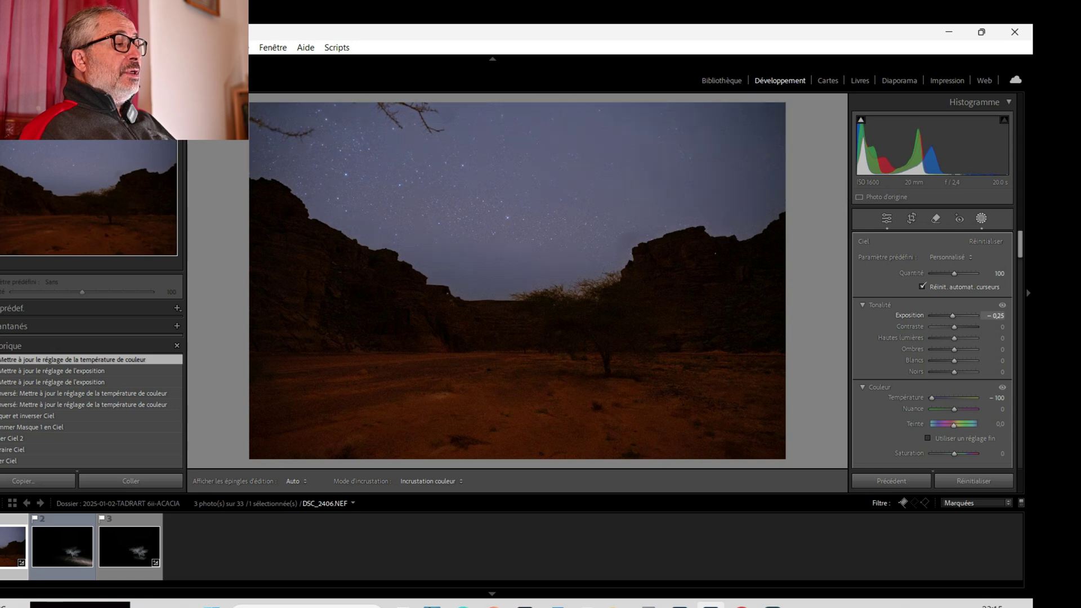
{"action": "left_click_drag", "start_coordinate": [953, 360], "coordinate": [965, 360]}
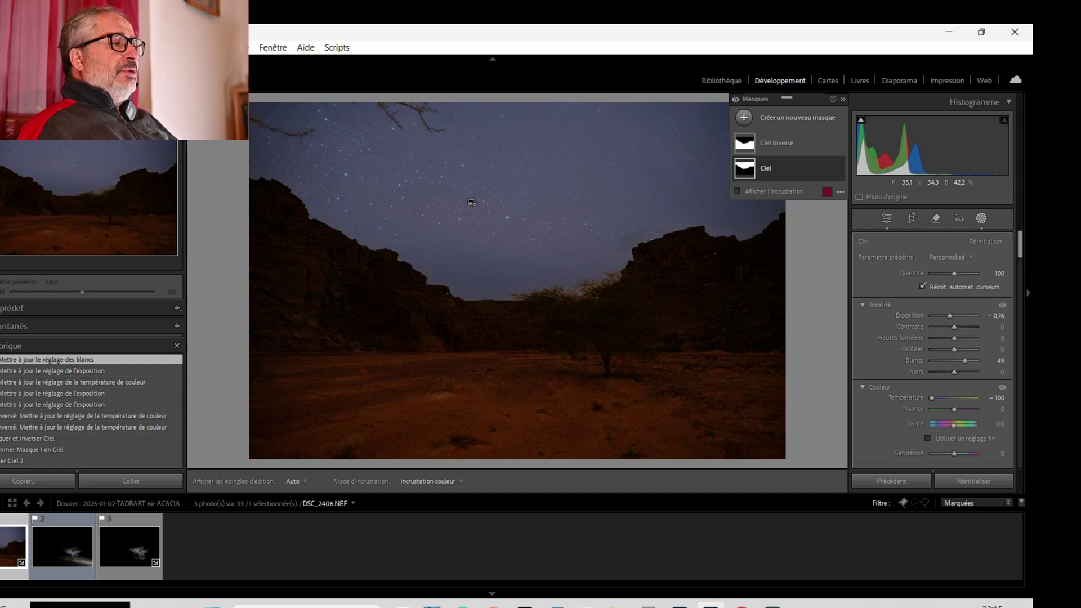
Raise the blue channel of the Ciel mask's curve with a point at input 74, output 89.
{"action": "scroll", "coordinate": [956, 337], "scroll_direction": "down", "scroll_amount": 3}
{"action": "scroll", "coordinate": [934, 349], "scroll_direction": "down", "scroll_amount": 6}
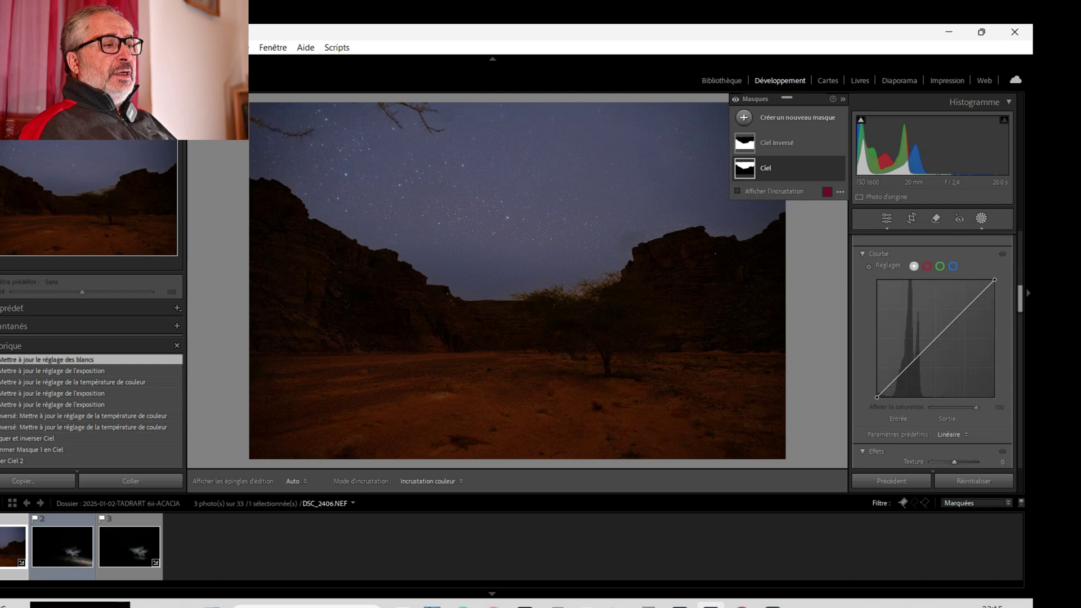
{"action": "left_click", "coordinate": [953, 266]}
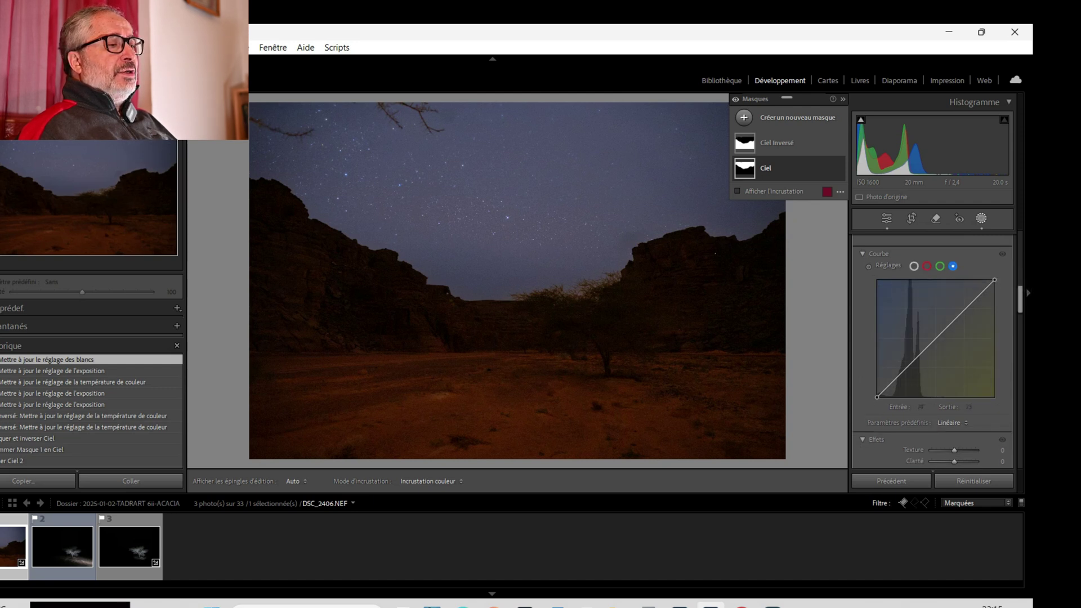
{"action": "left_click_drag", "start_coordinate": [910, 363], "coordinate": [911, 357]}
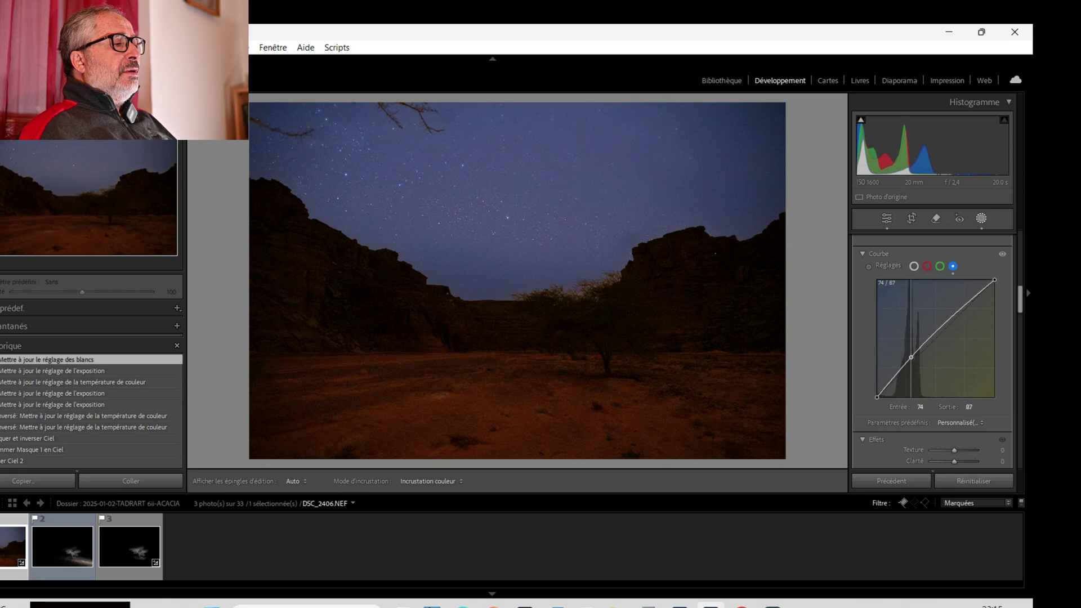
{"action": "left_click_drag", "start_coordinate": [911, 357], "coordinate": [911, 356]}
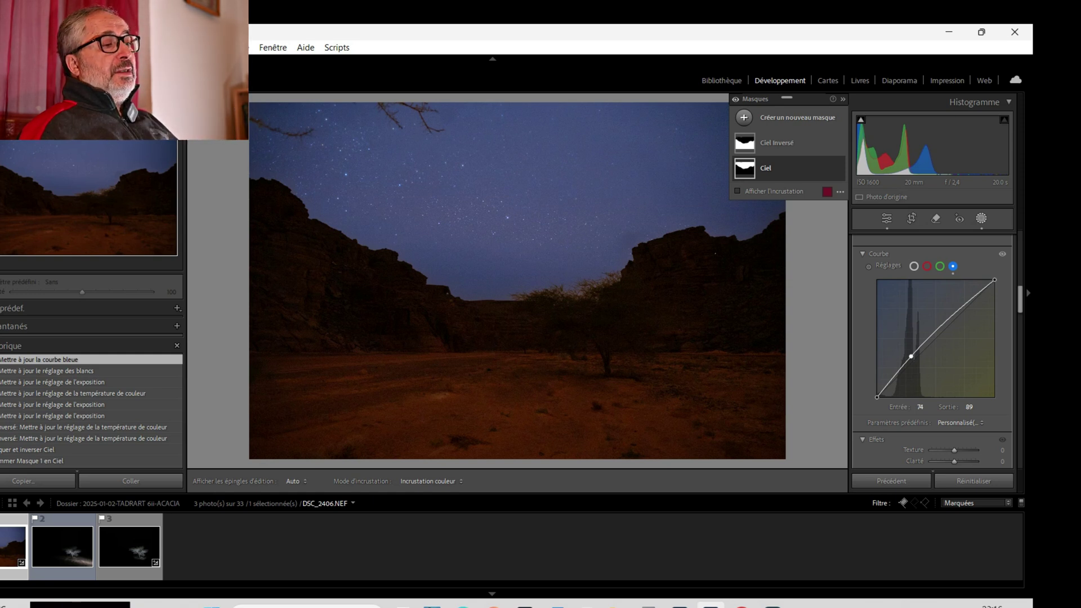
Lower the blacks of the Ciel mask to −9.
{"action": "scroll", "coordinate": [932, 349], "scroll_direction": "down", "scroll_amount": 1}
{"action": "scroll", "coordinate": [933, 349], "scroll_direction": "up", "scroll_amount": 8}
{"action": "scroll", "coordinate": [954, 372], "scroll_direction": "up", "scroll_amount": 1}
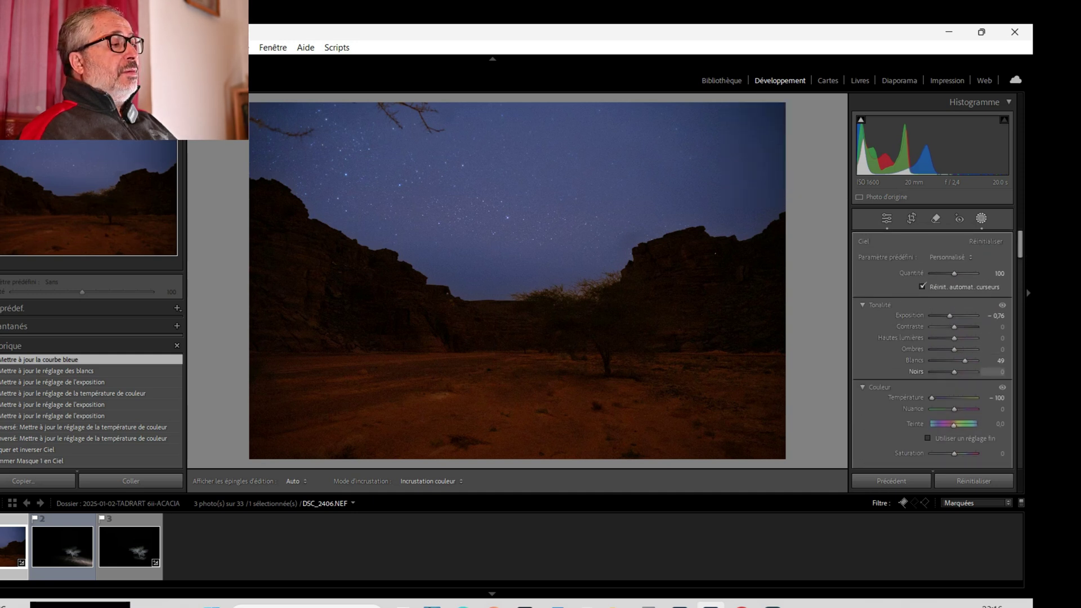
{"action": "scroll", "coordinate": [954, 371], "scroll_direction": "down", "scroll_amount": 9}
{"action": "scroll", "coordinate": [954, 372], "scroll_direction": "down", "scroll_amount": 10}
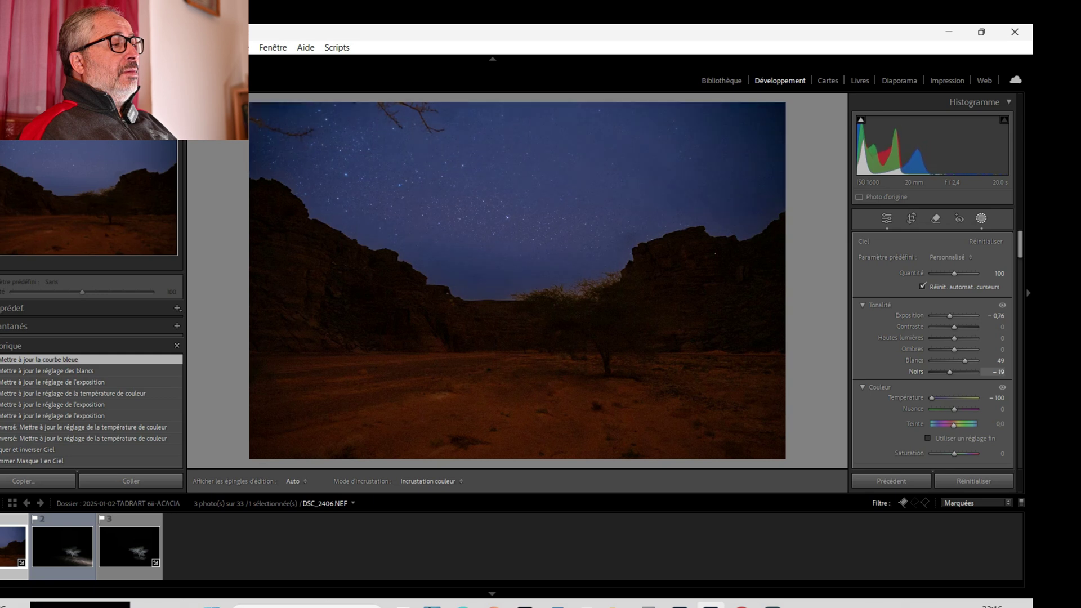
{"action": "scroll", "coordinate": [953, 372], "scroll_direction": "up", "scroll_amount": 8}
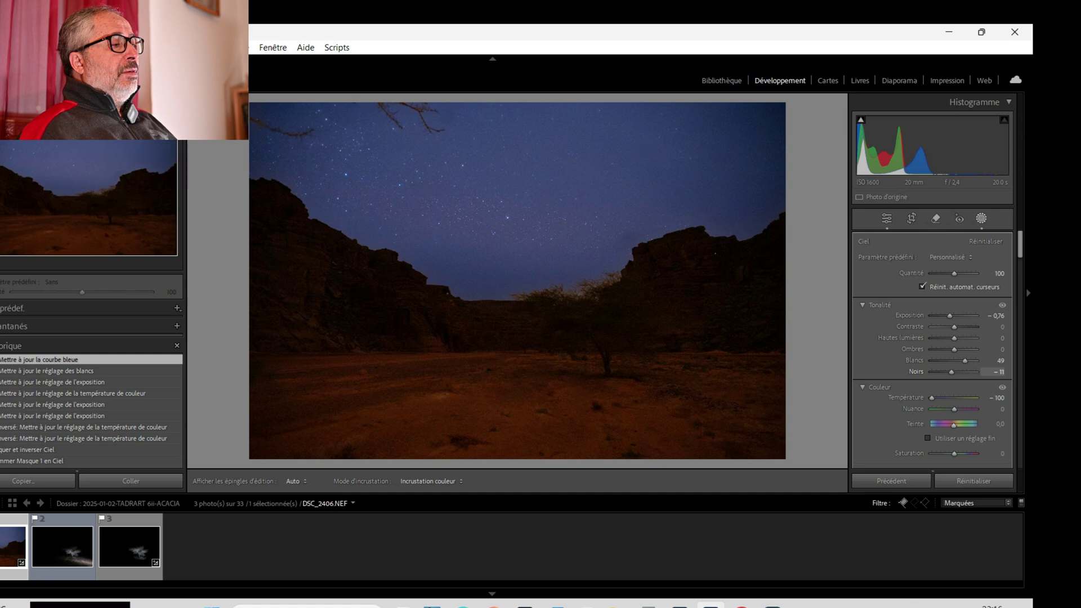
{"action": "scroll", "coordinate": [954, 372], "scroll_direction": "up", "scroll_amount": 2}
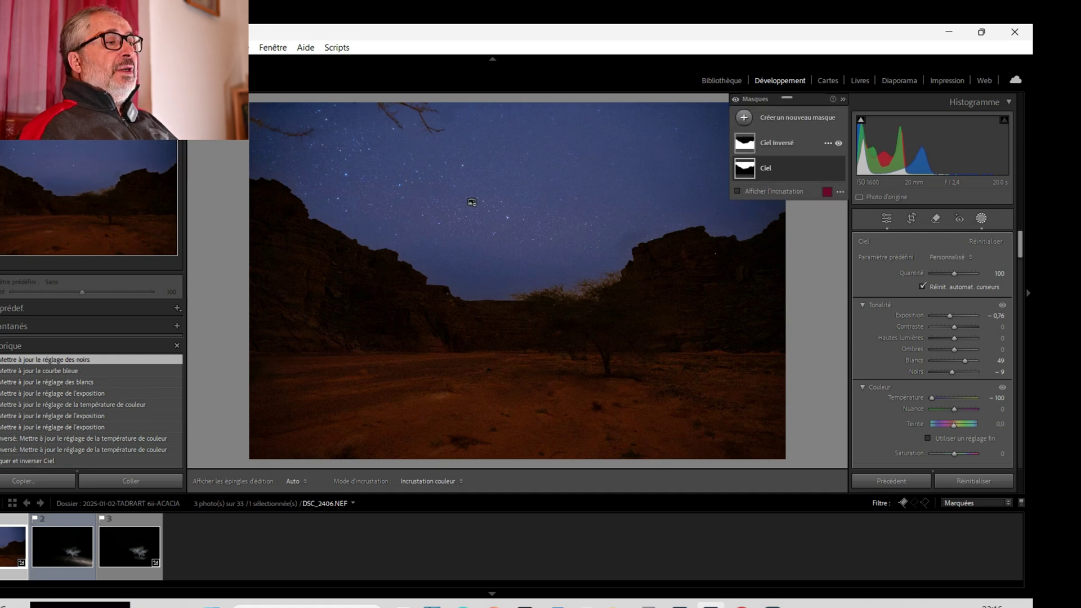
Select the Ciel Inversé mask, hide its overlay, and reduce the landscape's saturation to −42.
{"action": "left_click", "coordinate": [472, 202]}
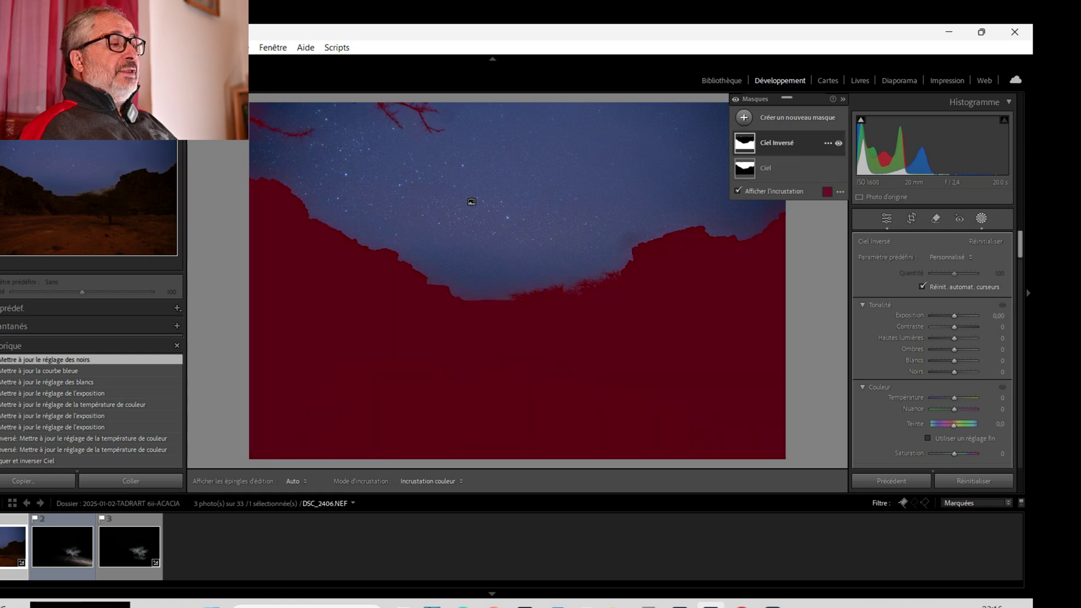
{"action": "key", "text": "o"}
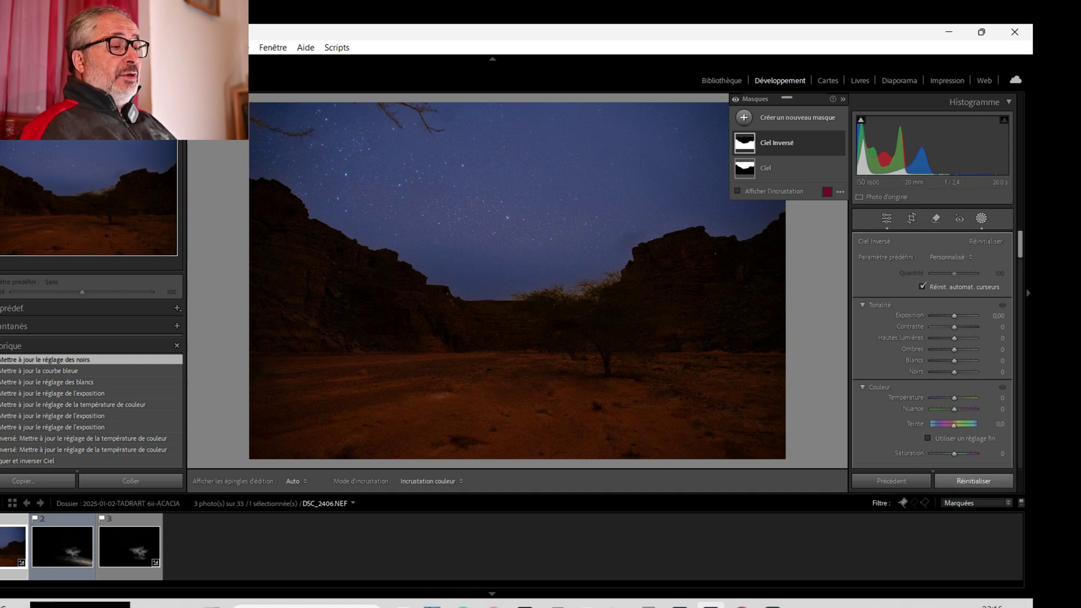
{"action": "left_click_drag", "start_coordinate": [954, 454], "coordinate": [945, 453]}
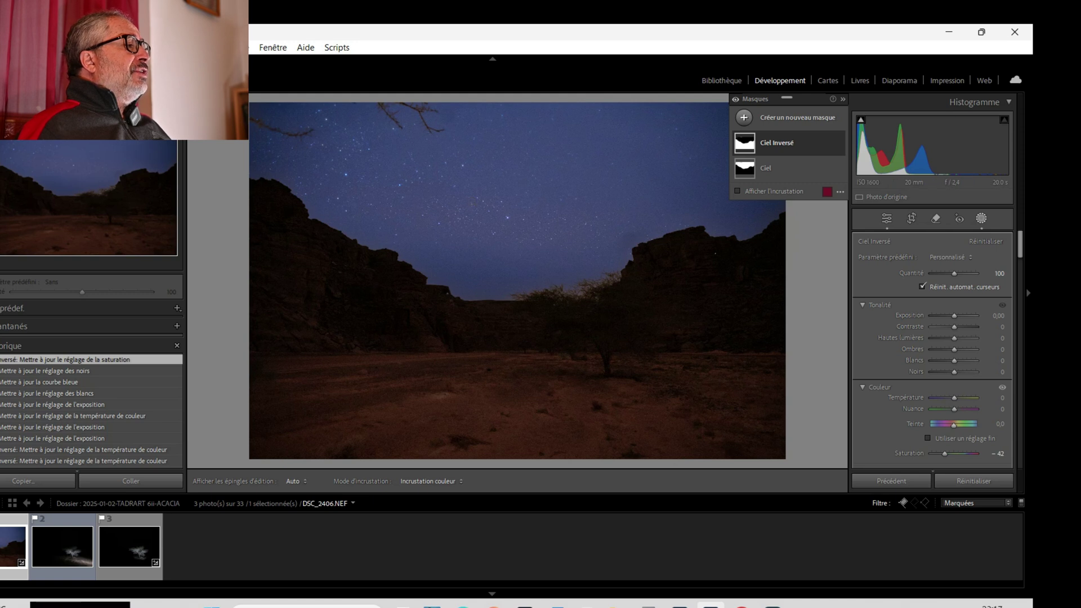
Check the dark cliff up close and raise the Ciel Inversé mask's exposure to 0,35.
{"action": "key", "text": "z"}
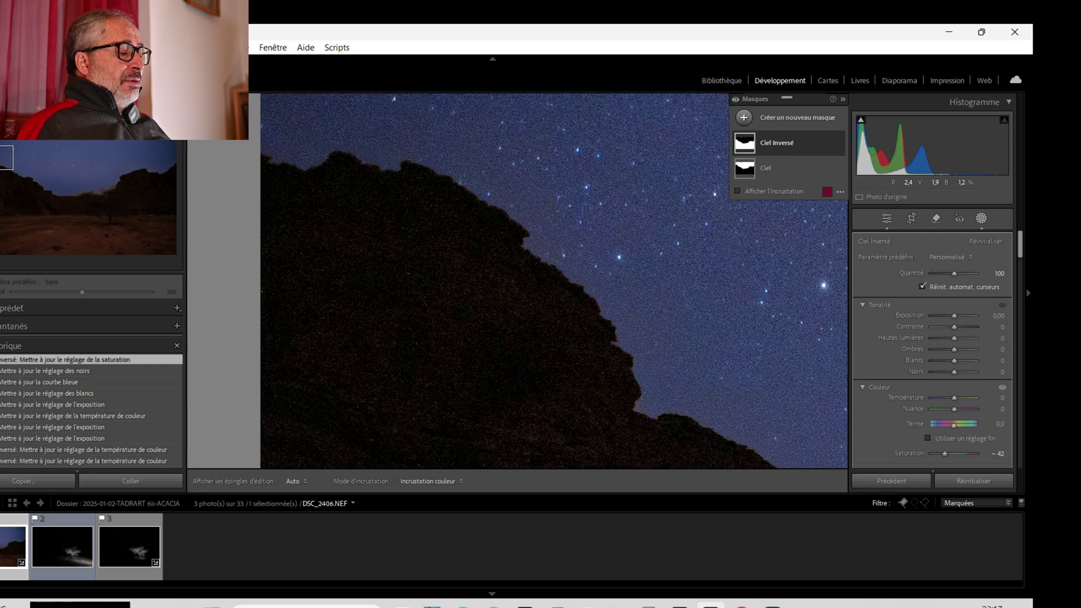
{"action": "left_click_drag", "start_coordinate": [506, 338], "coordinate": [279, 42]}
{"action": "left_click_drag", "start_coordinate": [563, 310], "coordinate": [388, 248]}
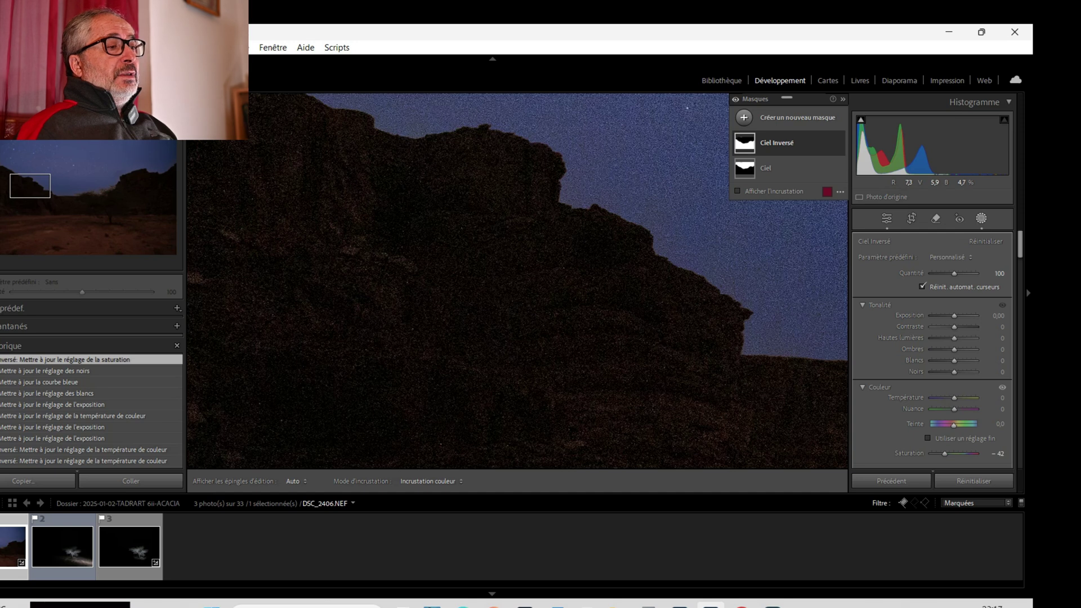
{"action": "left_click_drag", "start_coordinate": [954, 316], "coordinate": [955, 315]}
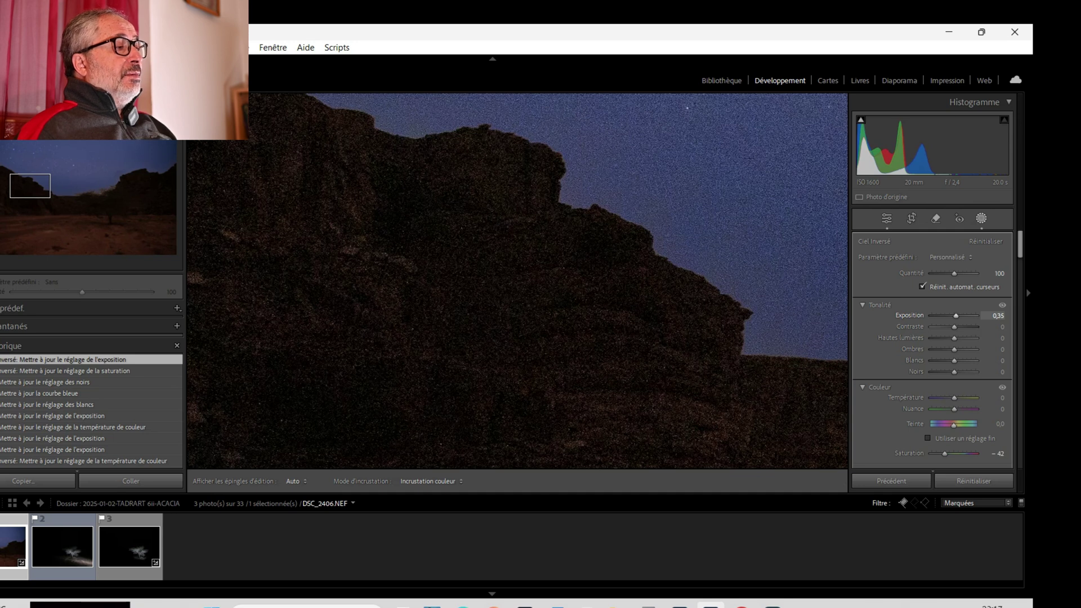
{"action": "left_click_drag", "start_coordinate": [955, 315], "coordinate": [956, 316]}
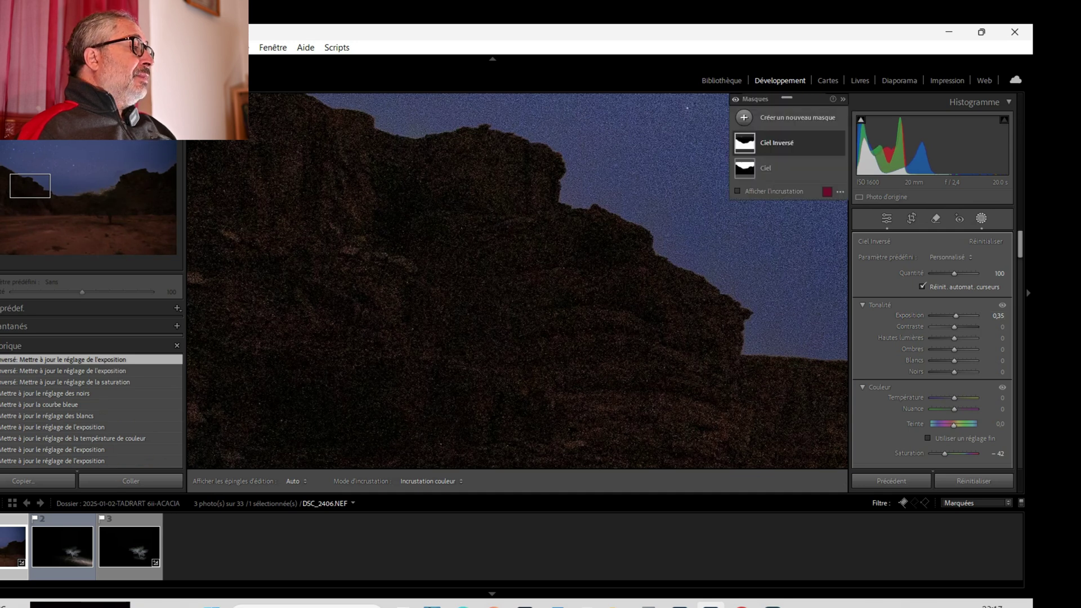
Examine the noise in the cliffs and on the sandy ground up close, comparing with the full photo.
{"action": "scroll", "coordinate": [90, 304], "scroll_direction": "down", "scroll_amount": 3}
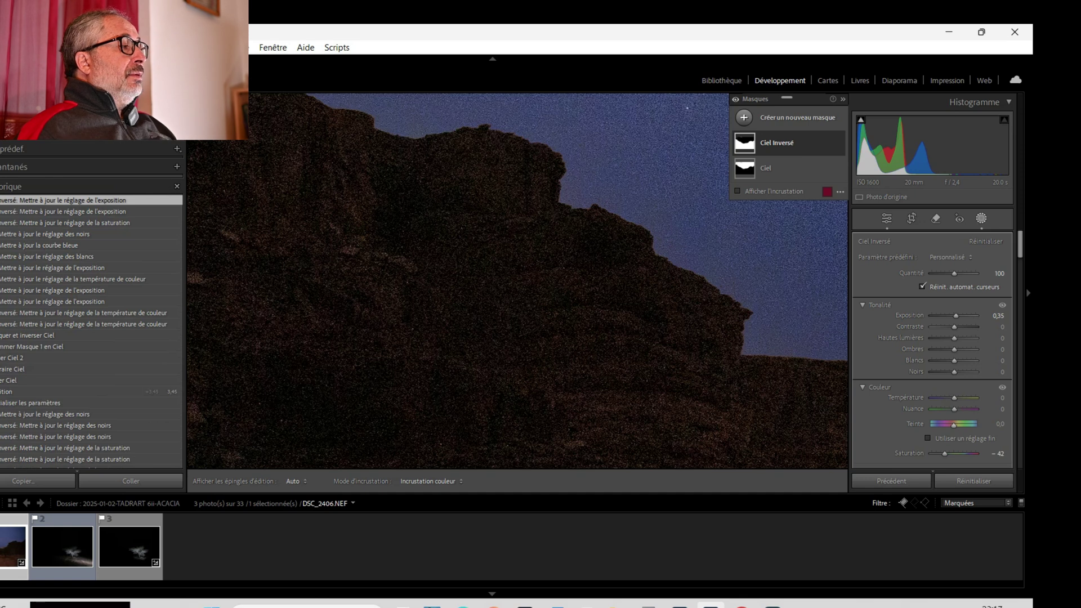
{"action": "scroll", "coordinate": [90, 304], "scroll_direction": "up", "scroll_amount": 3}
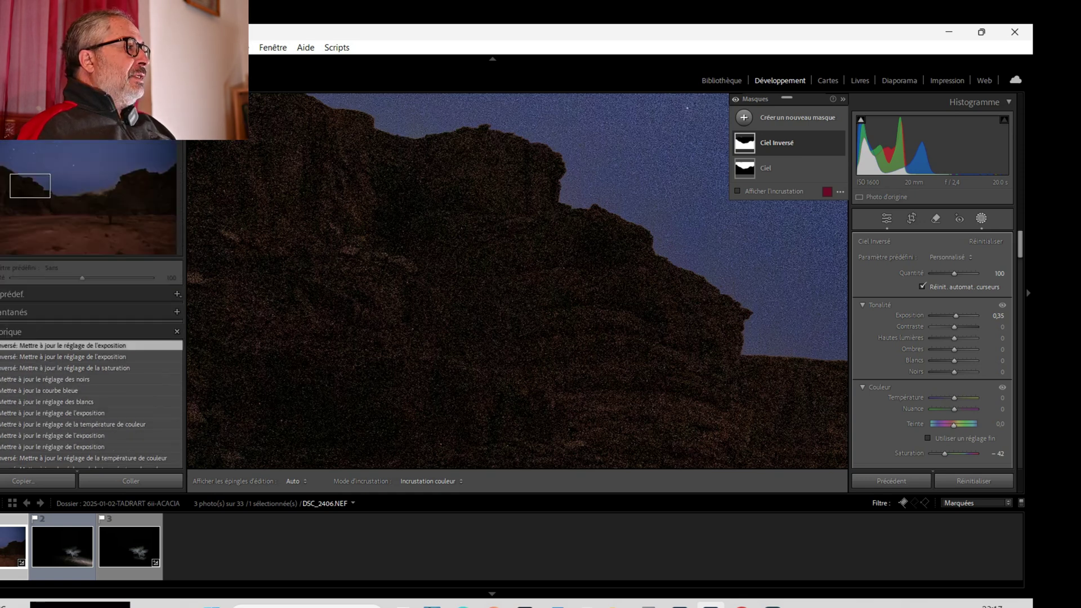
{"action": "key", "text": "z"}
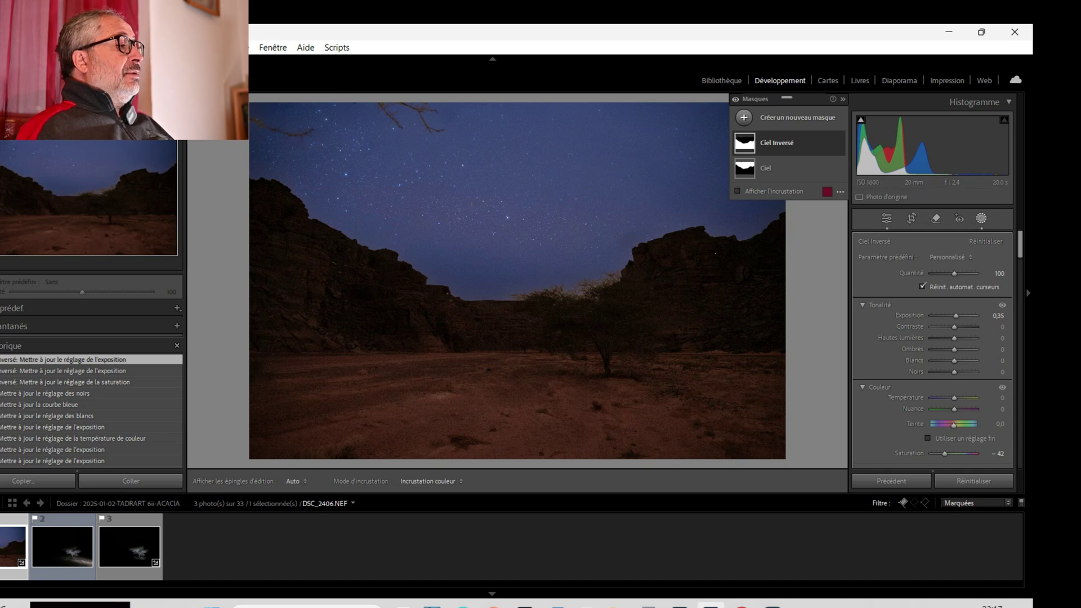
{"action": "key", "text": "z"}
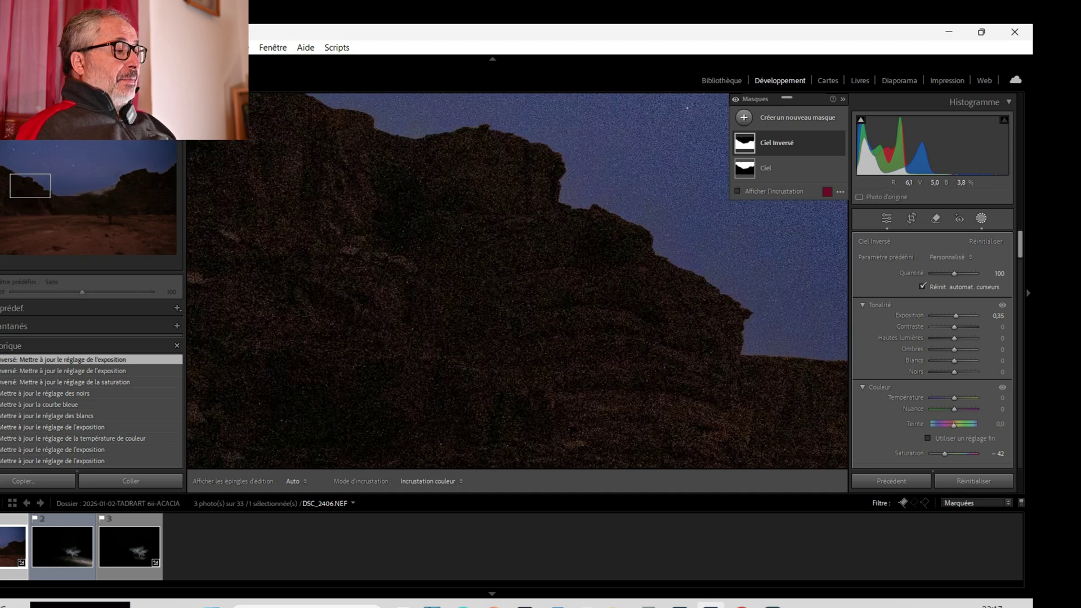
{"action": "scroll", "coordinate": [518, 280], "scroll_direction": "down", "scroll_amount": 5}
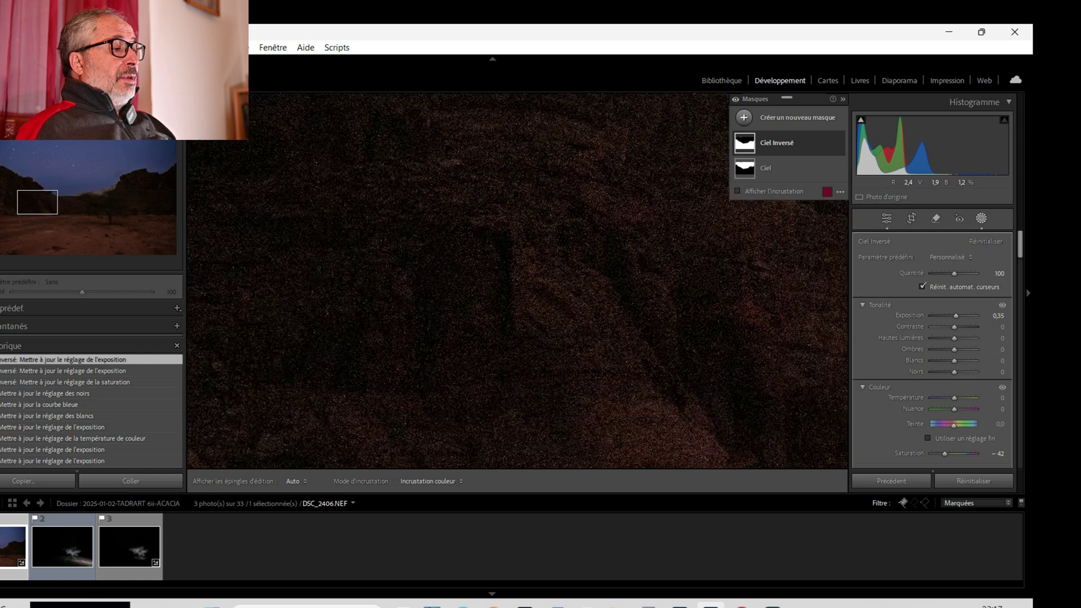
{"action": "scroll", "coordinate": [518, 280], "scroll_direction": "down", "scroll_amount": 5}
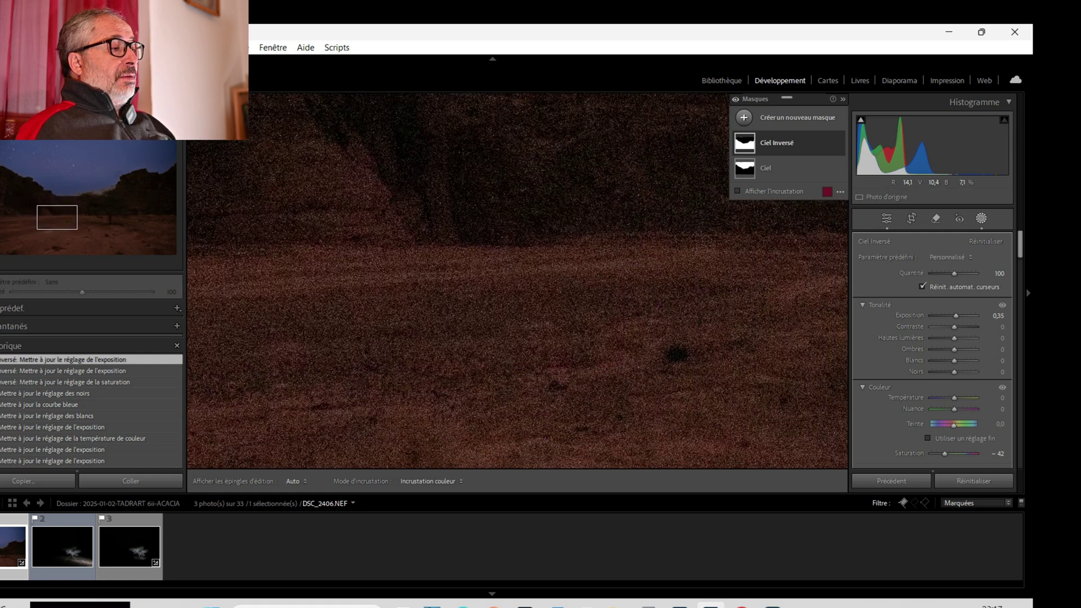
{"action": "scroll", "coordinate": [517, 281], "scroll_direction": "right", "scroll_amount": 5}
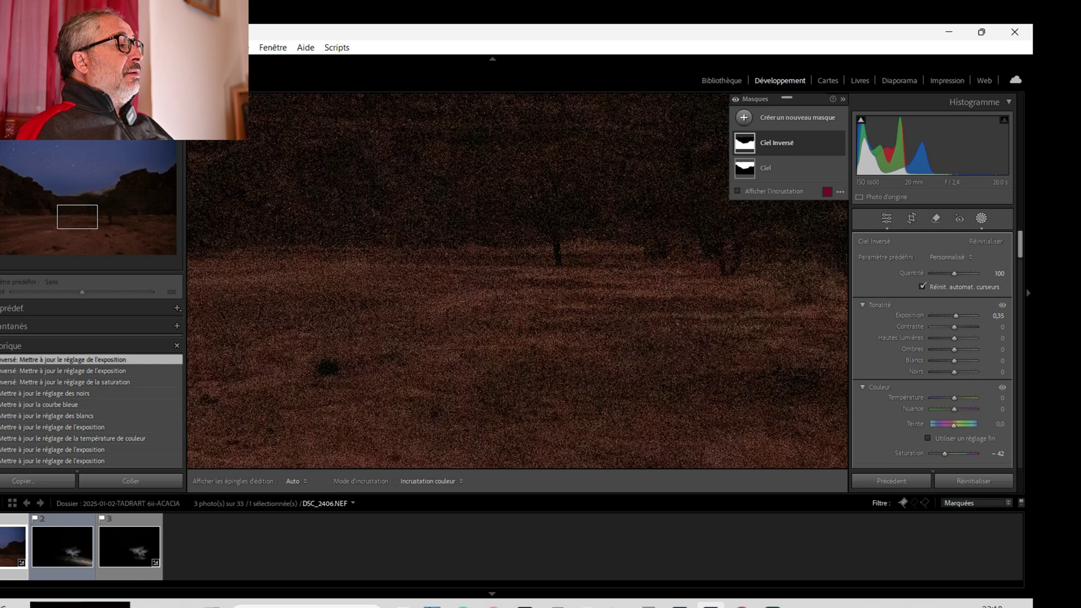
{"action": "key", "text": "z"}
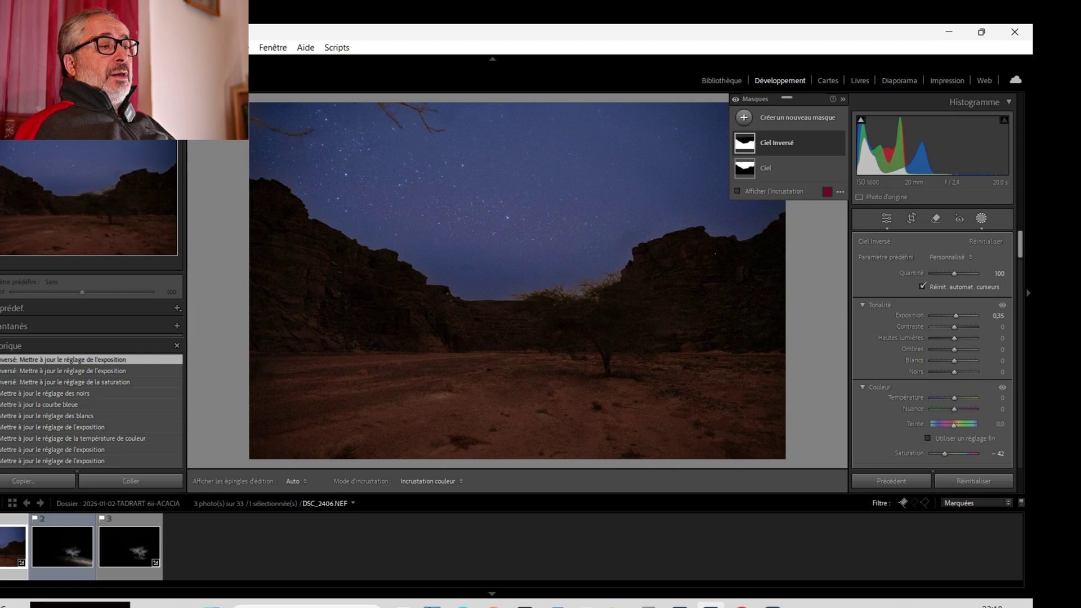
Bring up the photo's global noise reduction settings and leave mask editing.
{"action": "scroll", "coordinate": [933, 349], "scroll_direction": "down", "scroll_amount": 5}
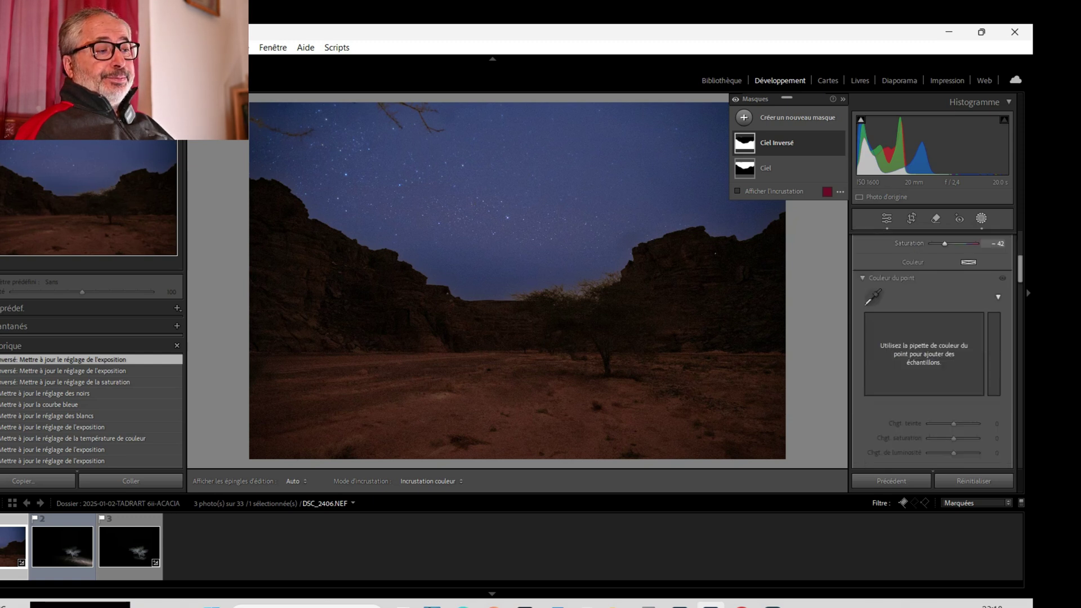
{"action": "scroll", "coordinate": [932, 349], "scroll_direction": "up", "scroll_amount": 6}
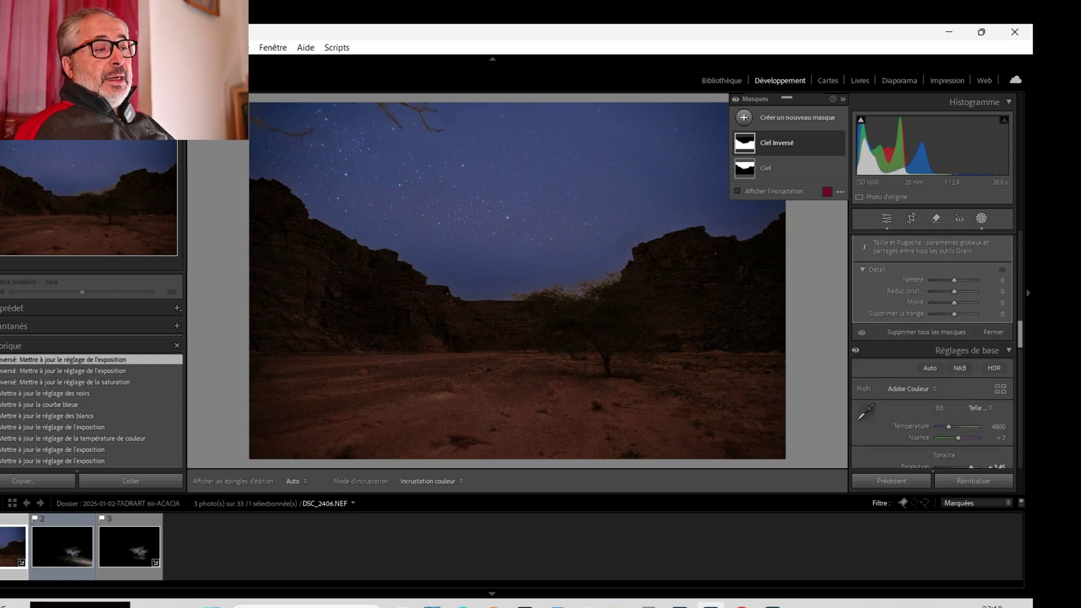
{"action": "scroll", "coordinate": [933, 349], "scroll_direction": "down", "scroll_amount": 6}
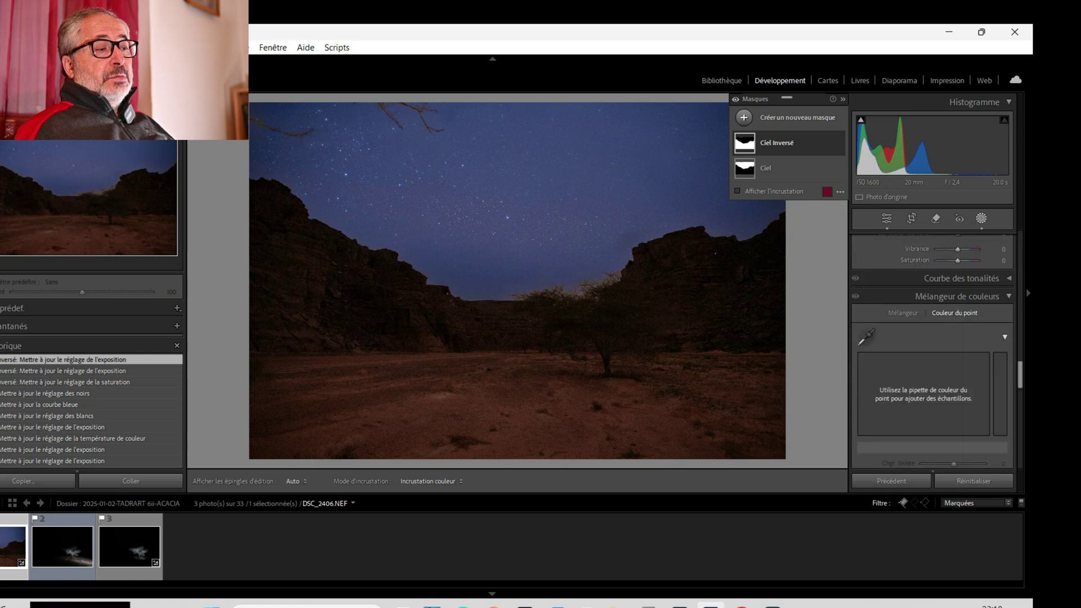
{"action": "scroll", "coordinate": [933, 349], "scroll_direction": "down", "scroll_amount": 8}
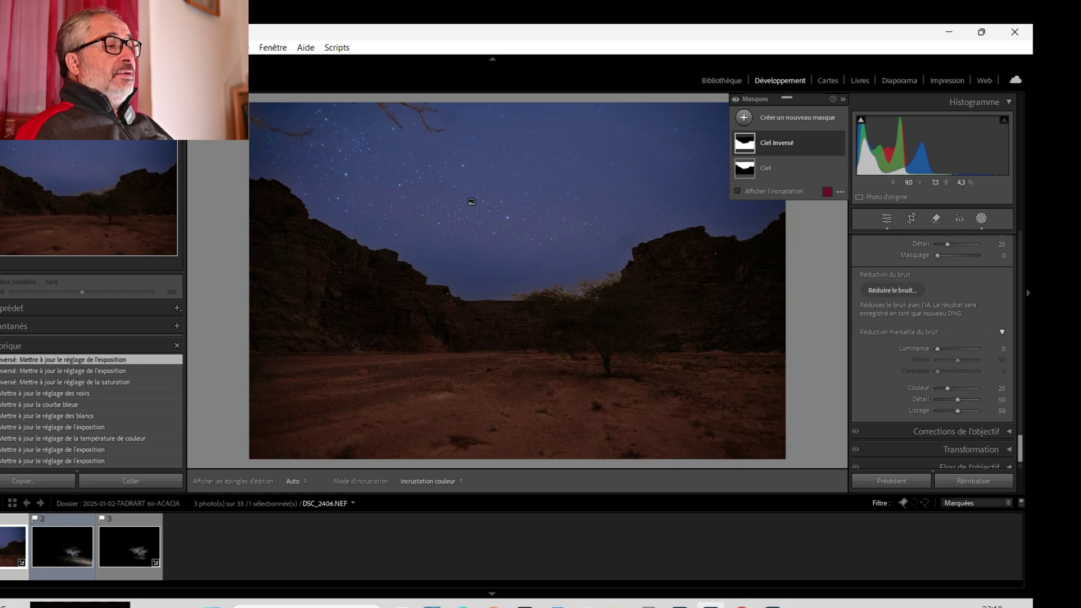
{"action": "key", "text": "shift+w"}
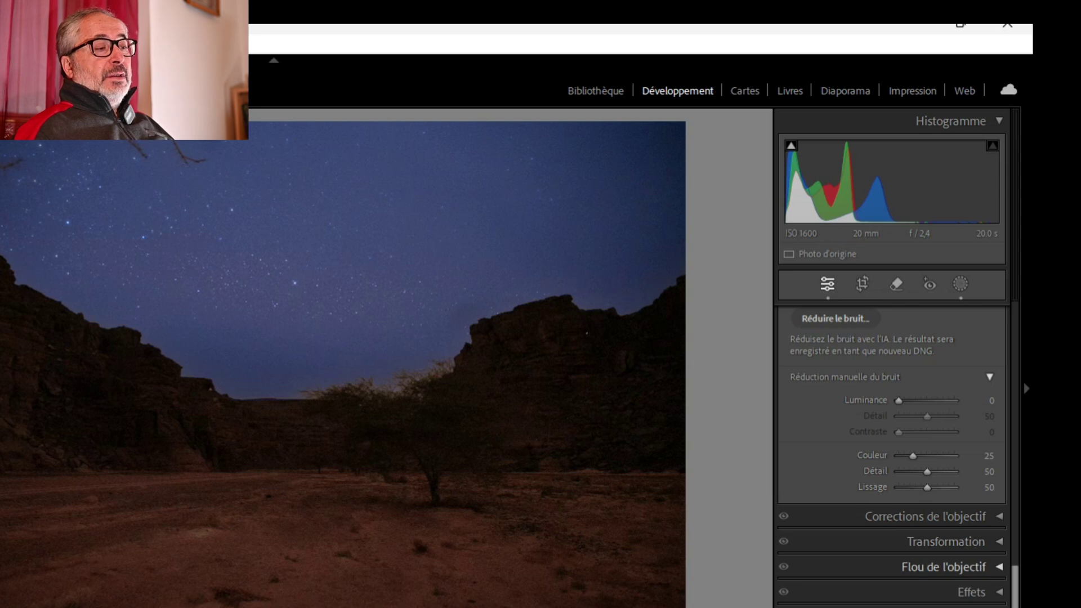
Apply the AI noise reduction to the photo with an amount of 20.
{"action": "left_click", "coordinate": [835, 318]}
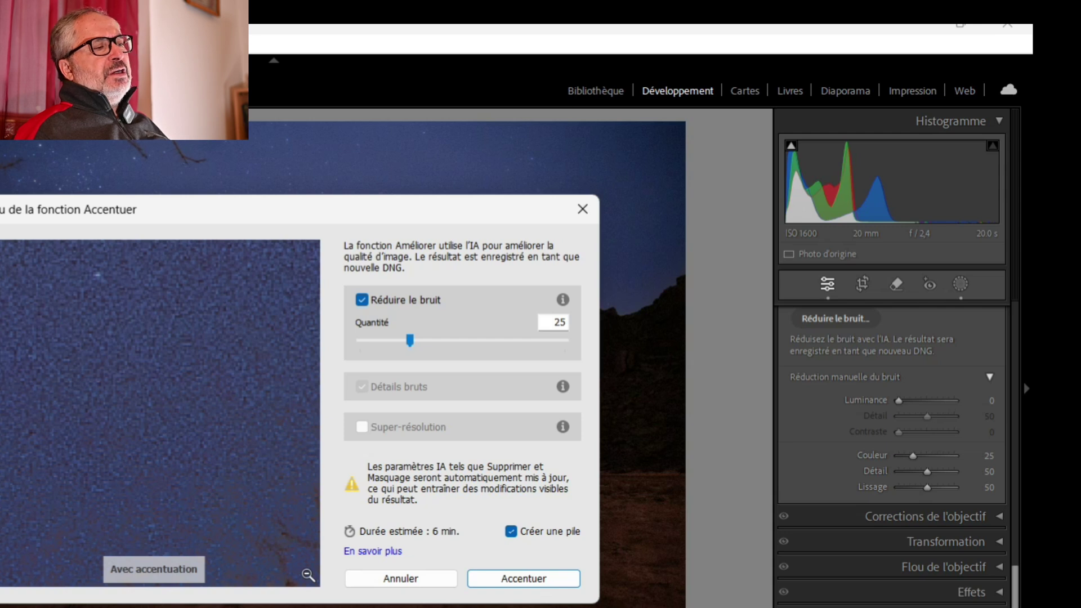
{"action": "key", "text": "Left"}
{"action": "key", "text": "Left"}
{"action": "key", "text": "Left"}
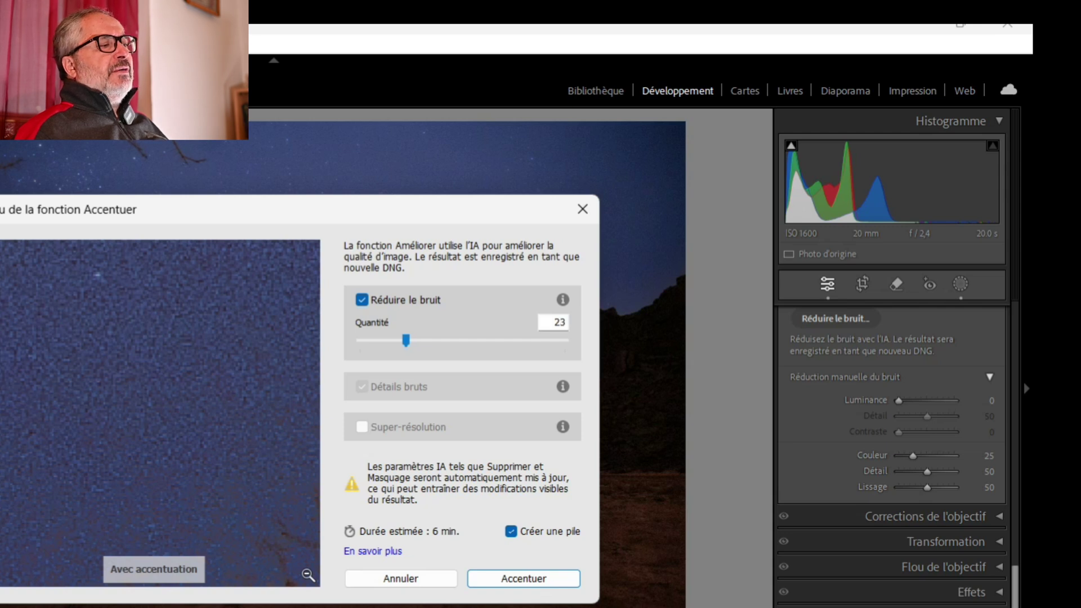
{"action": "key", "text": "Left"}
{"action": "key", "text": "Left"}
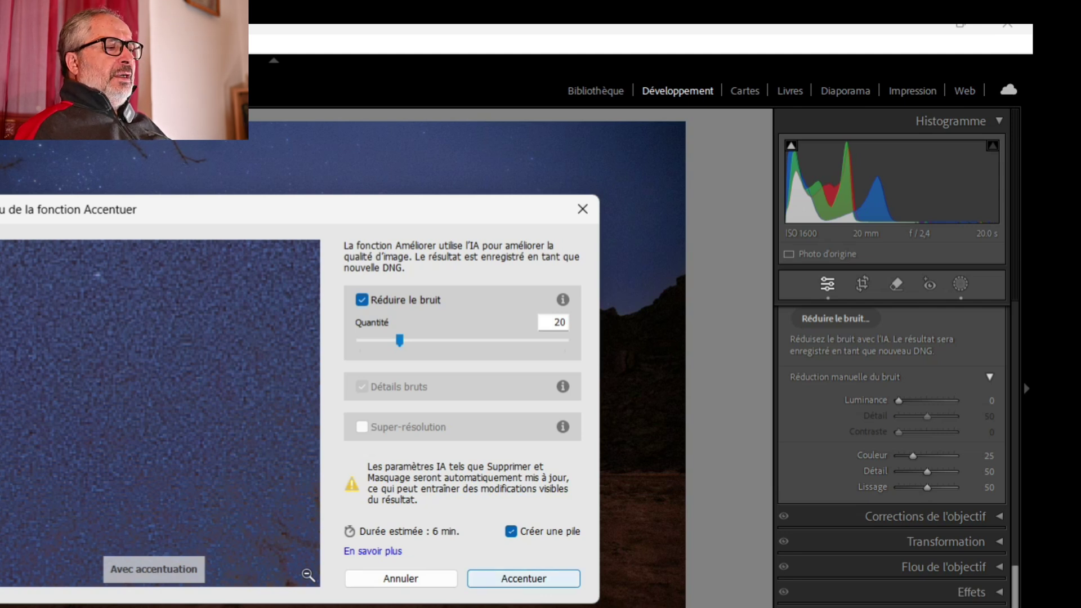
{"action": "left_click", "coordinate": [524, 579]}
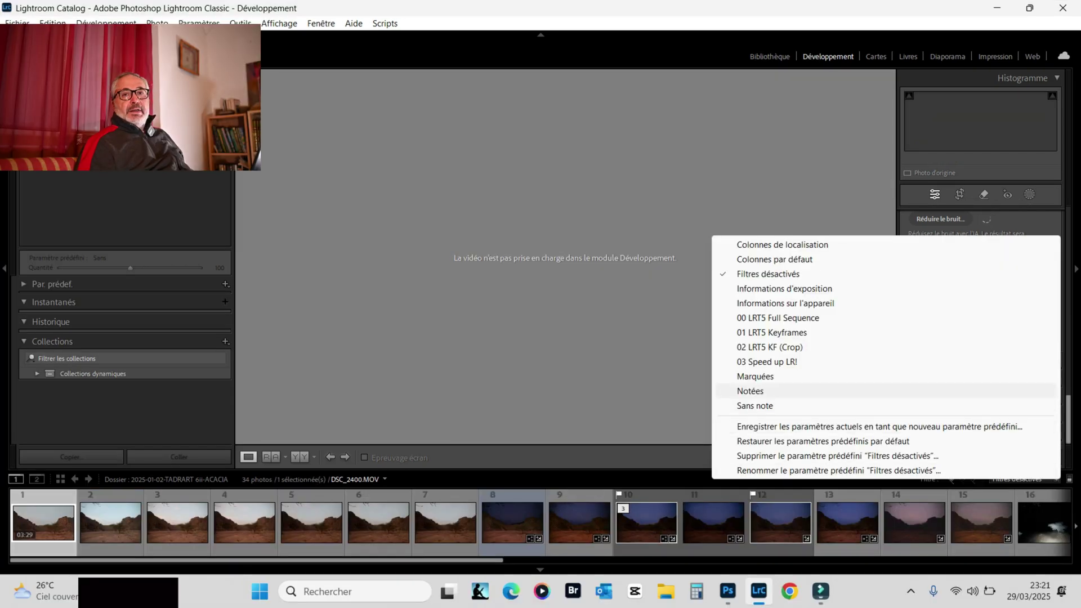
Show only the flagged photos and place the denoised DSC_2406 beside its original in the Library's comparison view.
{"action": "left_click", "coordinate": [755, 376]}
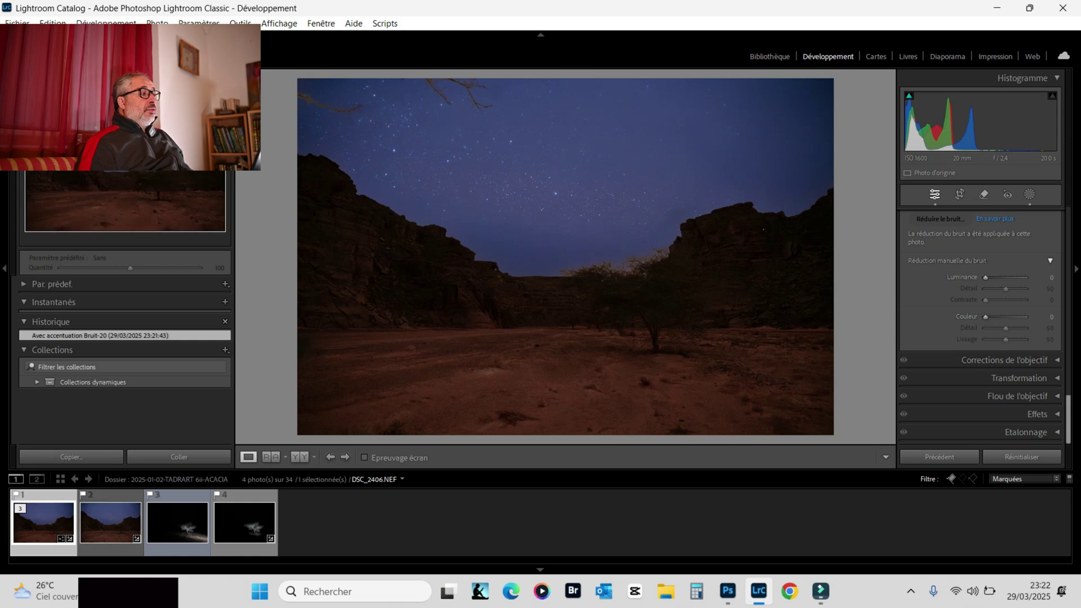
{"action": "key", "text": "g"}
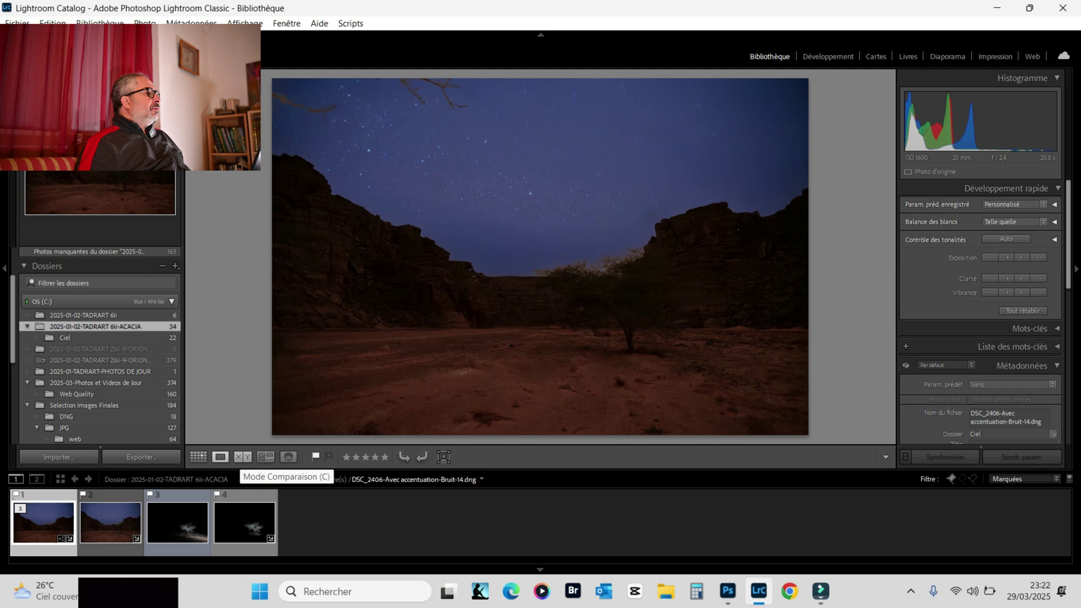
{"action": "left_click", "coordinate": [242, 457]}
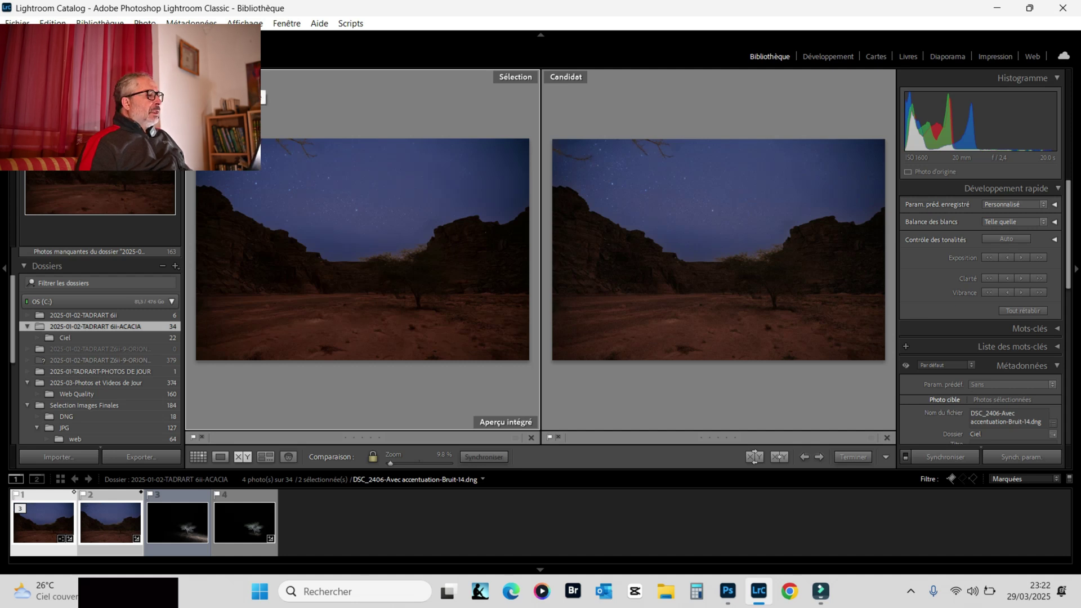
Compare the noise in the ground, cliffs and starry sky between the denoised DSC_2406 and its original at 50 % zoom.
{"action": "key", "text": "z"}
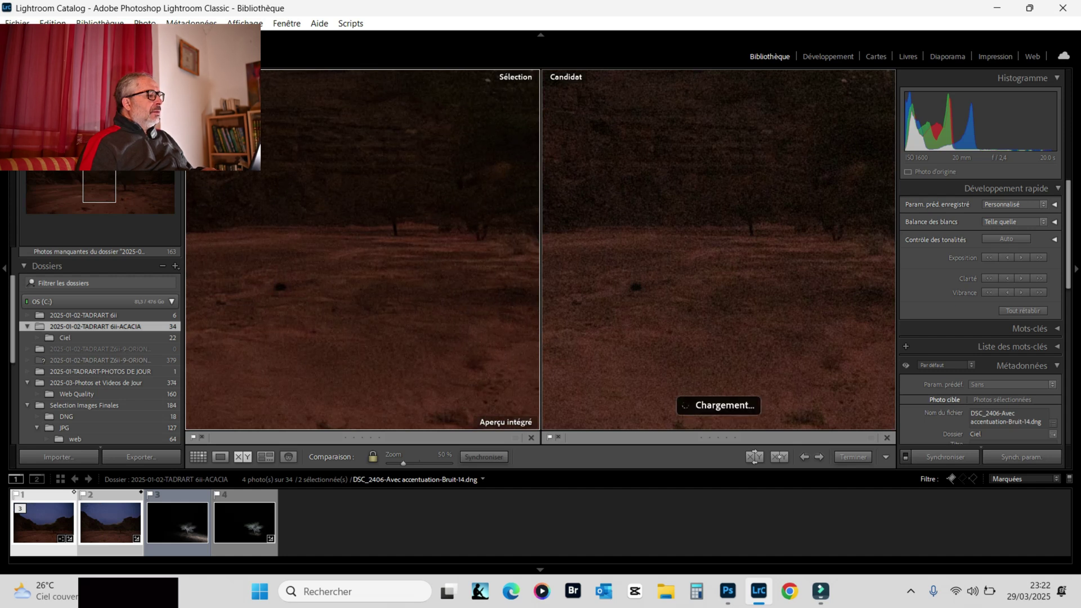
{"action": "key", "text": "z"}
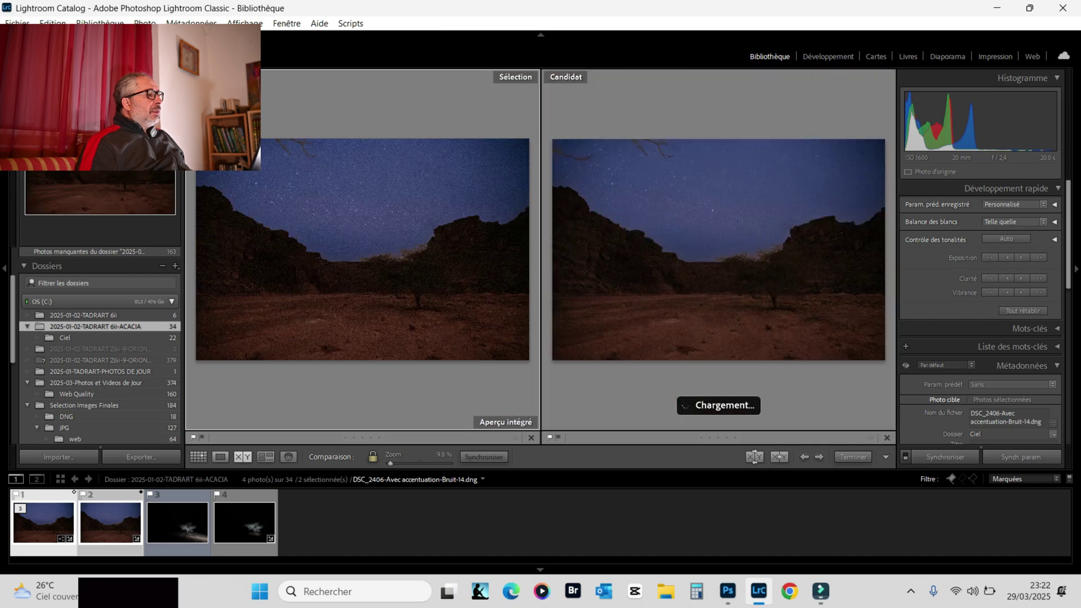
{"action": "key", "text": "z"}
{"action": "key", "text": "z"}
{"action": "key", "text": "z"}
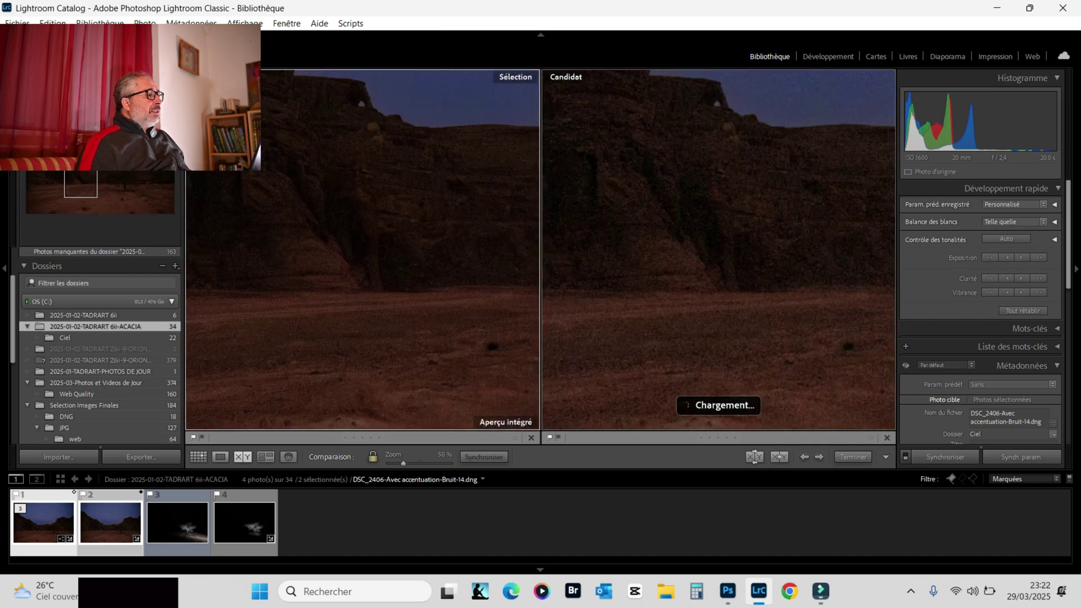
{"action": "left_click_drag", "start_coordinate": [338, 236], "coordinate": [490, 426]}
{"action": "left_click_drag", "start_coordinate": [360, 146], "coordinate": [362, 412]}
{"action": "left_click_drag", "start_coordinate": [360, 225], "coordinate": [375, 280]}
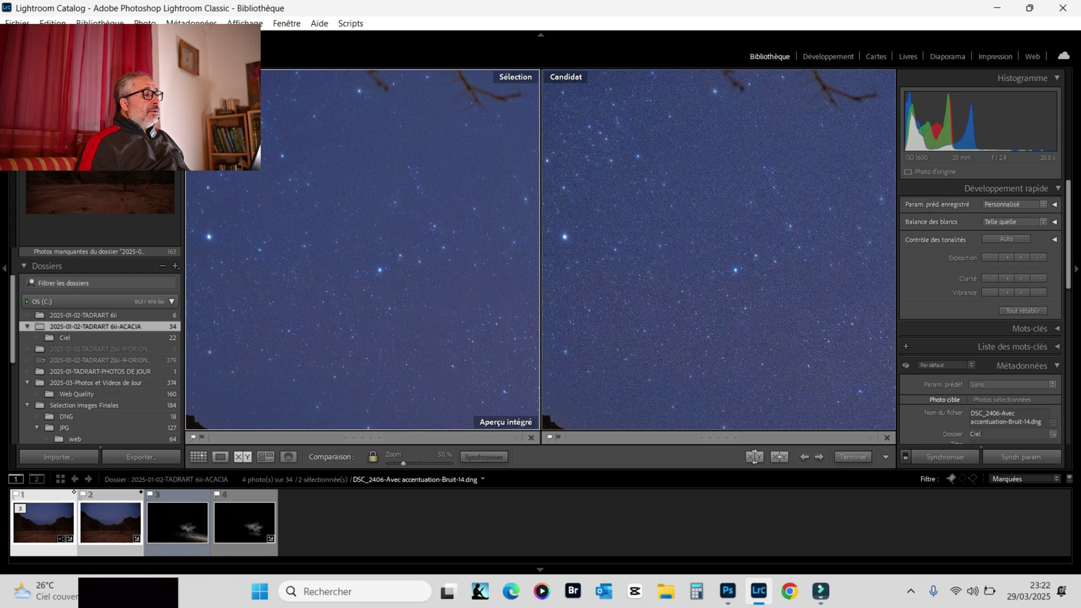
{"action": "left_click_drag", "start_coordinate": [366, 270], "coordinate": [366, 236]}
{"action": "left_click_drag", "start_coordinate": [366, 337], "coordinate": [371, 200]}
{"action": "left_click_drag", "start_coordinate": [366, 315], "coordinate": [376, 256]}
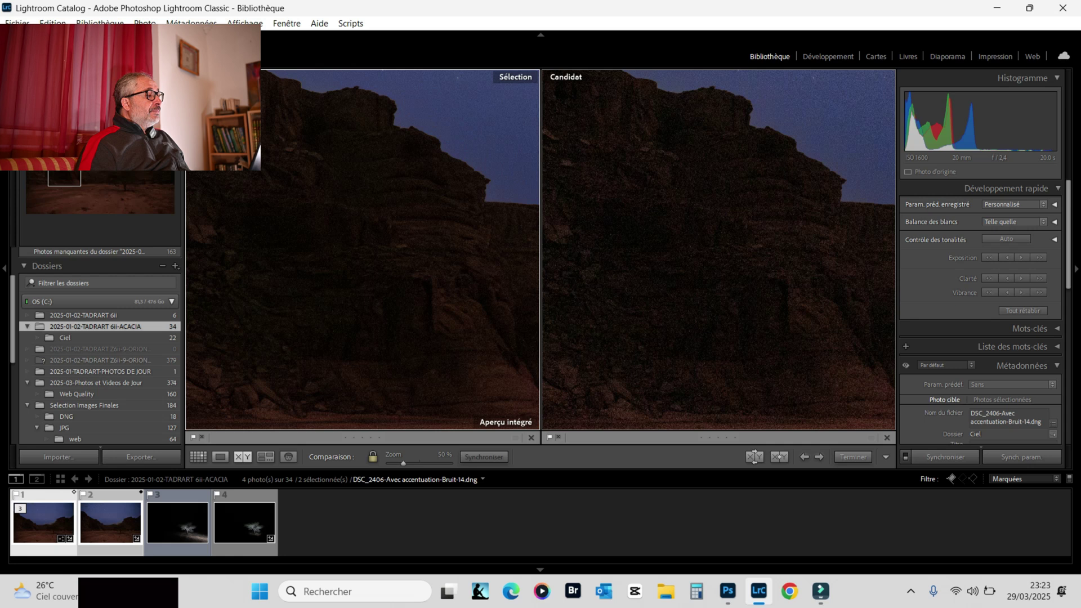
{"action": "left_click_drag", "start_coordinate": [363, 315], "coordinate": [563, 304]}
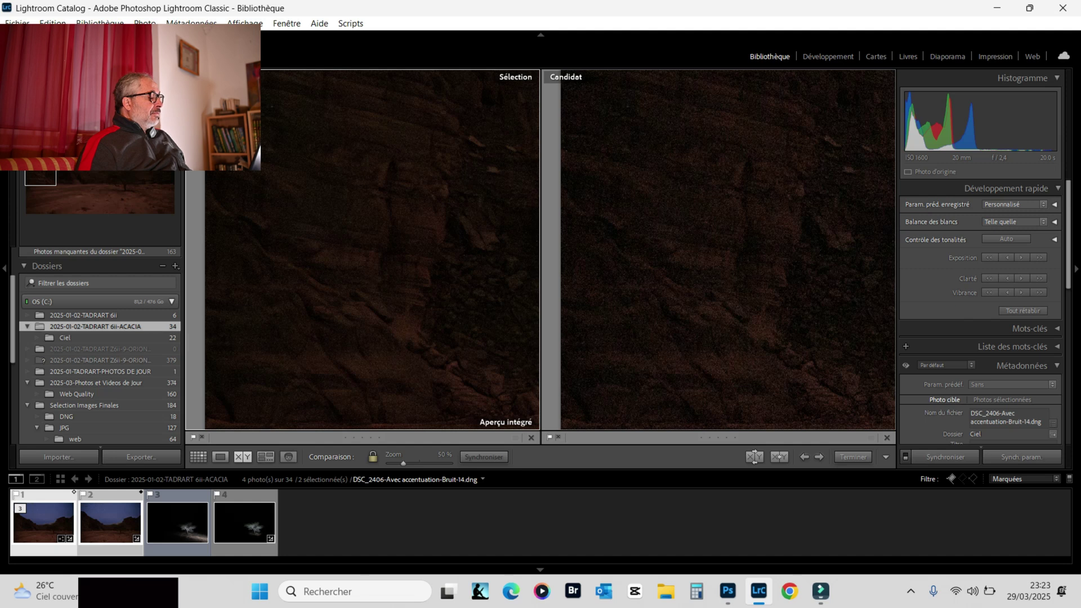
Alternate between the original and denoised DSC_2406 in single view on the cliff, ending with the whole denoised photo.
{"action": "key", "text": "e"}
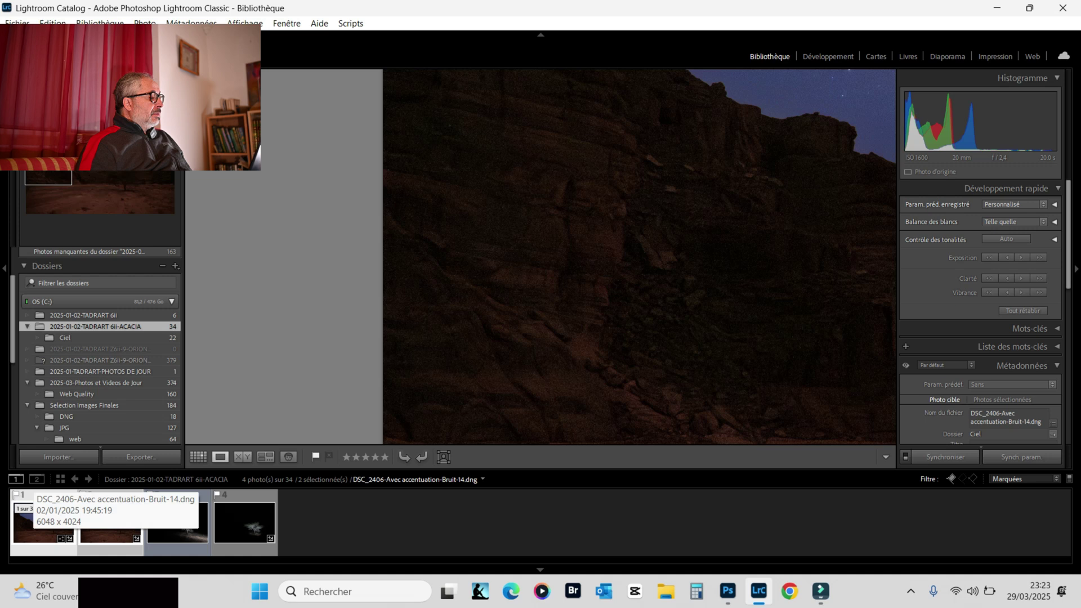
{"action": "left_click", "coordinate": [110, 522]}
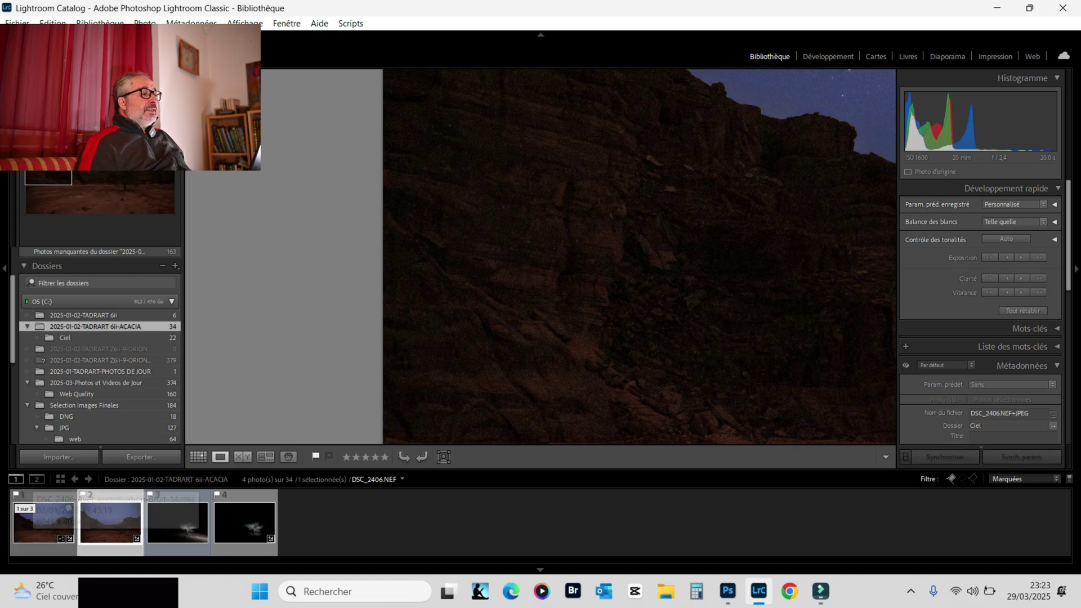
{"action": "left_click", "coordinate": [43, 522]}
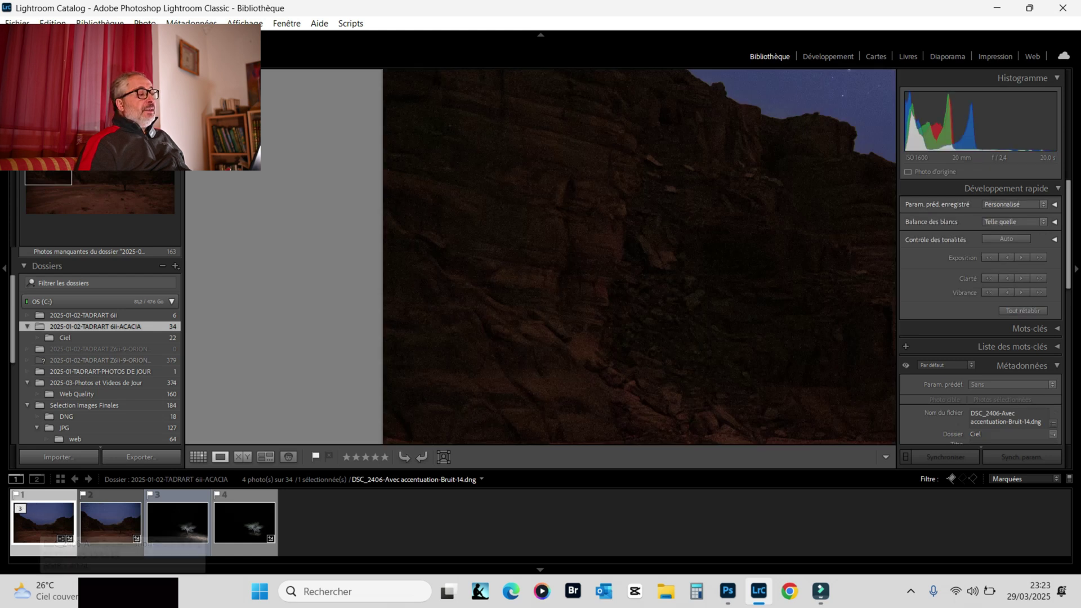
{"action": "key", "text": "z"}
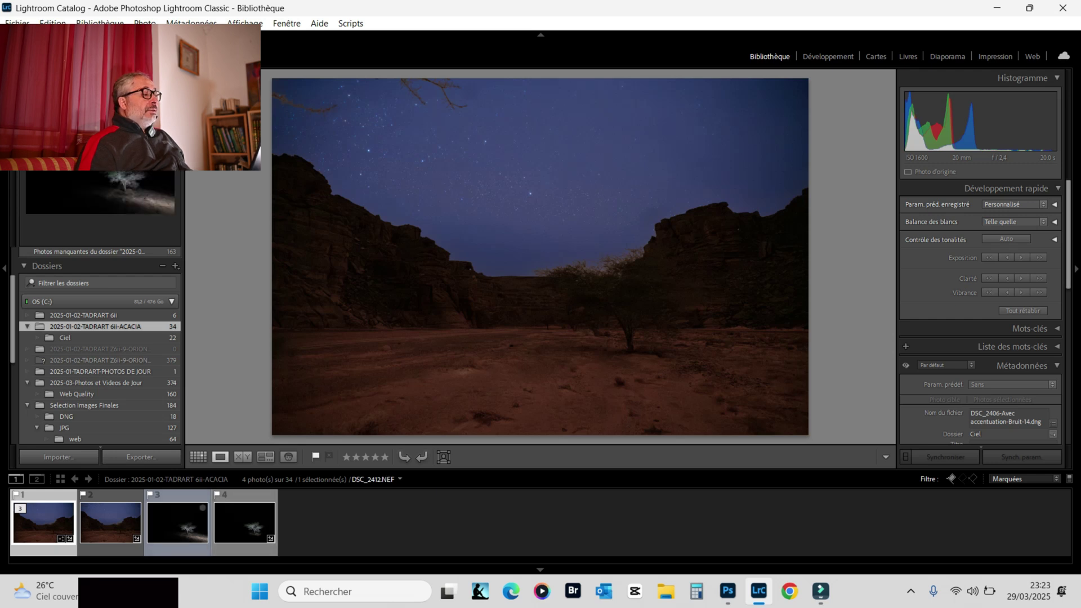
Alternate between DSC_2412.NEF and DSC_2414.NEF to compare how the acacia and the ground are lit.
{"action": "left_click", "coordinate": [181, 526]}
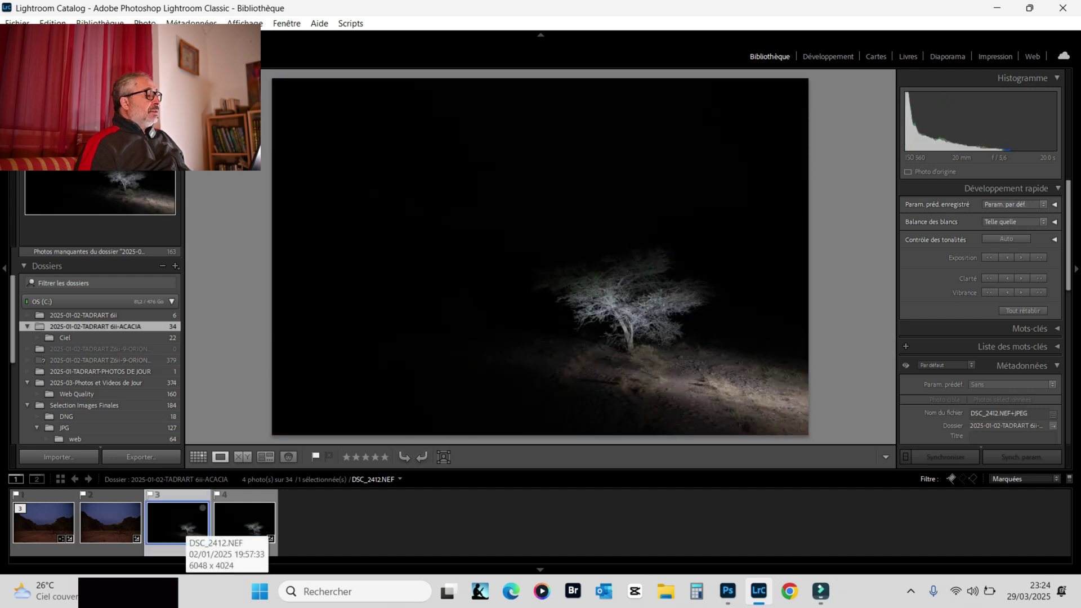
{"action": "key", "text": "Right"}
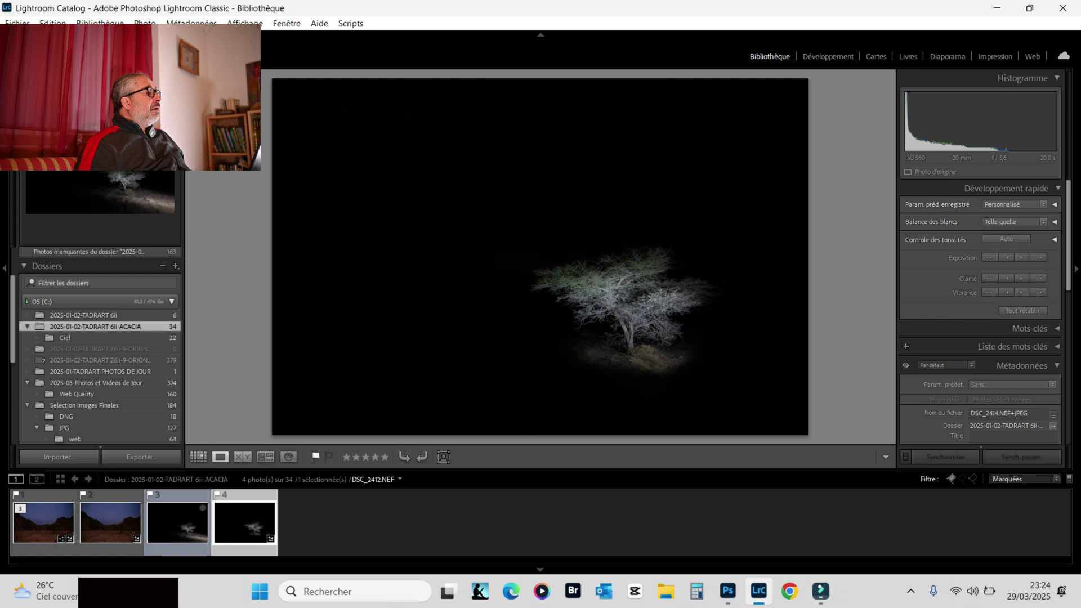
{"action": "key", "text": "Left"}
{"action": "key", "text": "Right"}
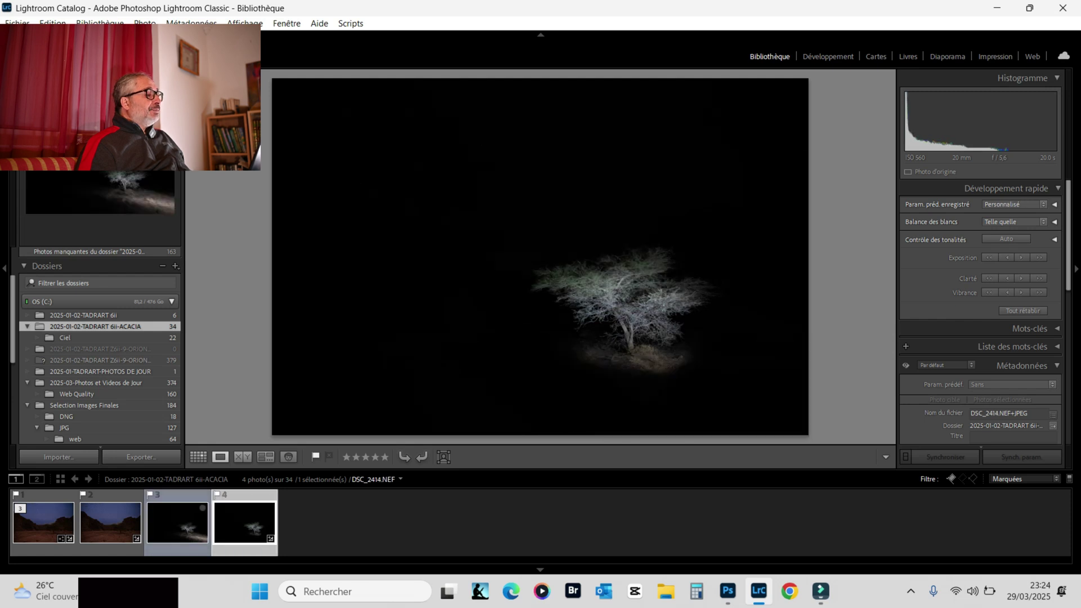
{"action": "key", "text": "Left"}
Examine the acacia's branches and the dark background of DSC_2412.NEF up close.
{"action": "key", "text": "z"}
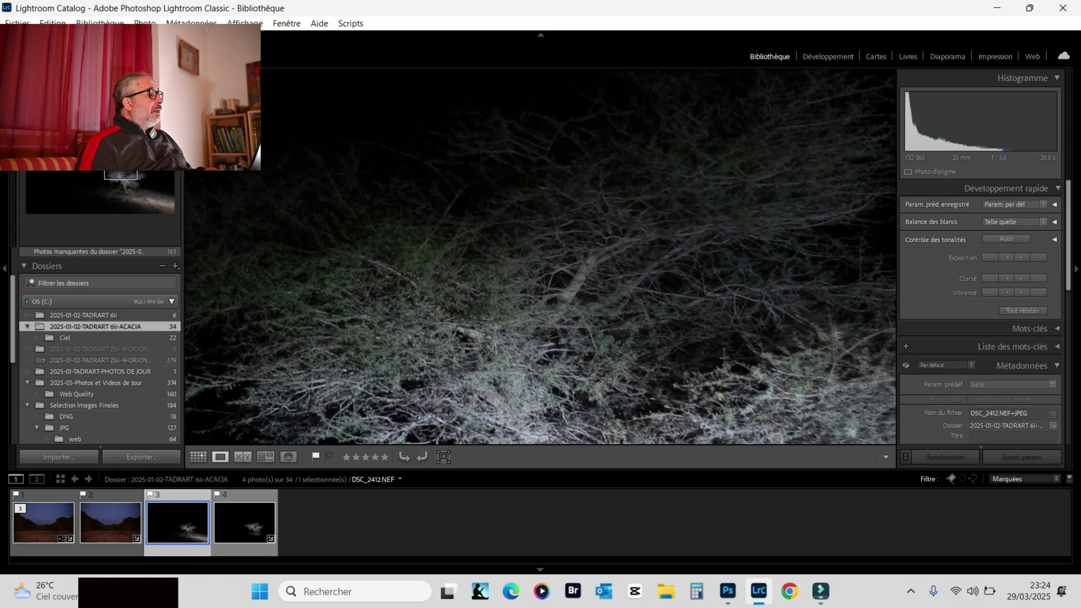
{"action": "key", "text": "z"}
{"action": "key", "text": "z"}
{"action": "key", "text": "z"}
{"action": "key", "text": "z"}
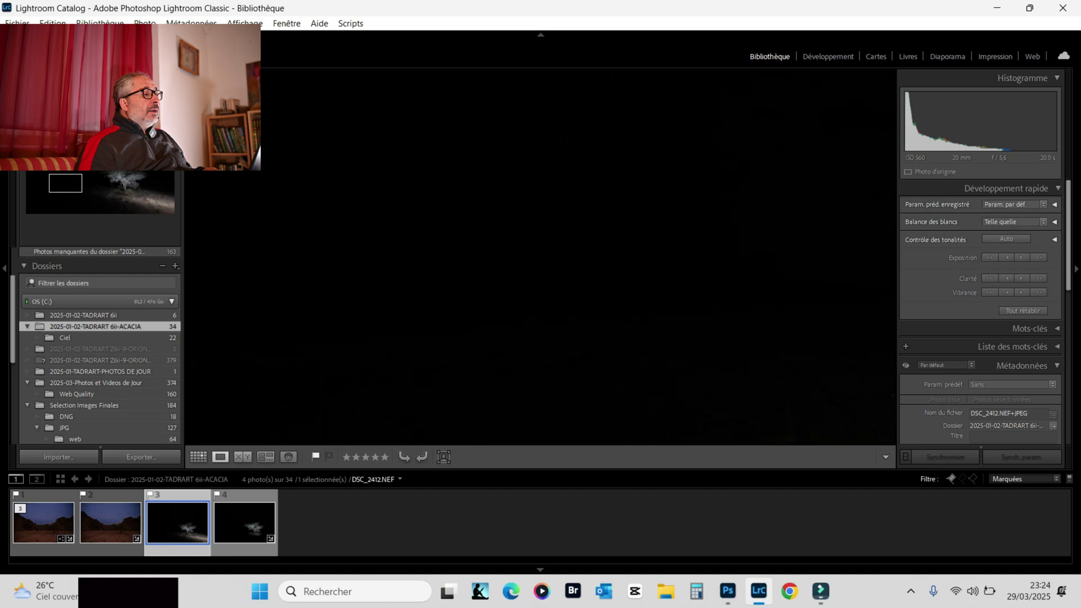
{"action": "key", "text": "z"}
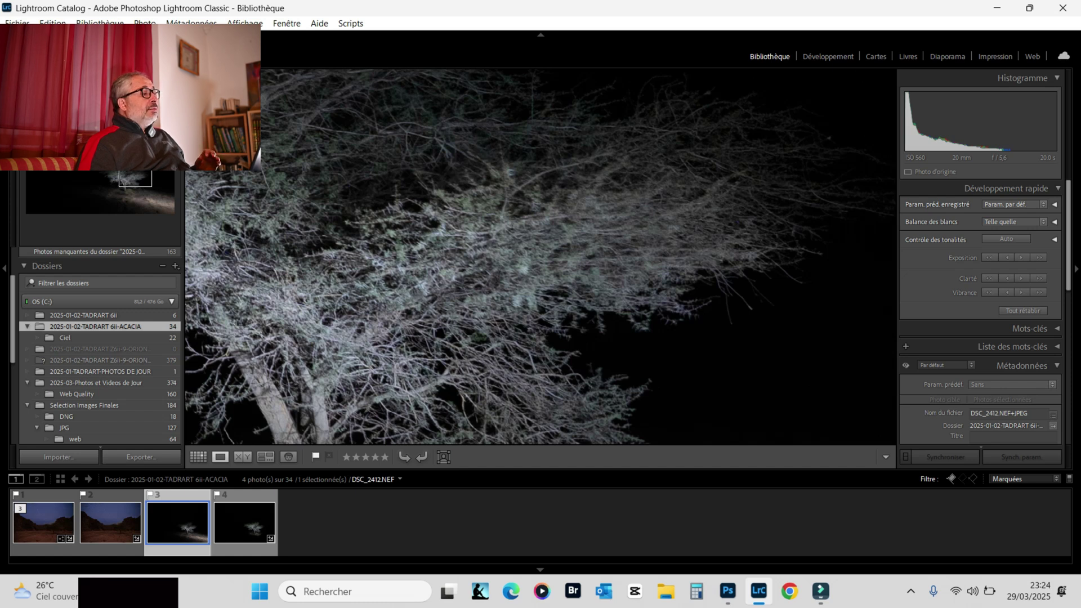
{"action": "left_click_drag", "start_coordinate": [282, 254], "coordinate": [240, 256]}
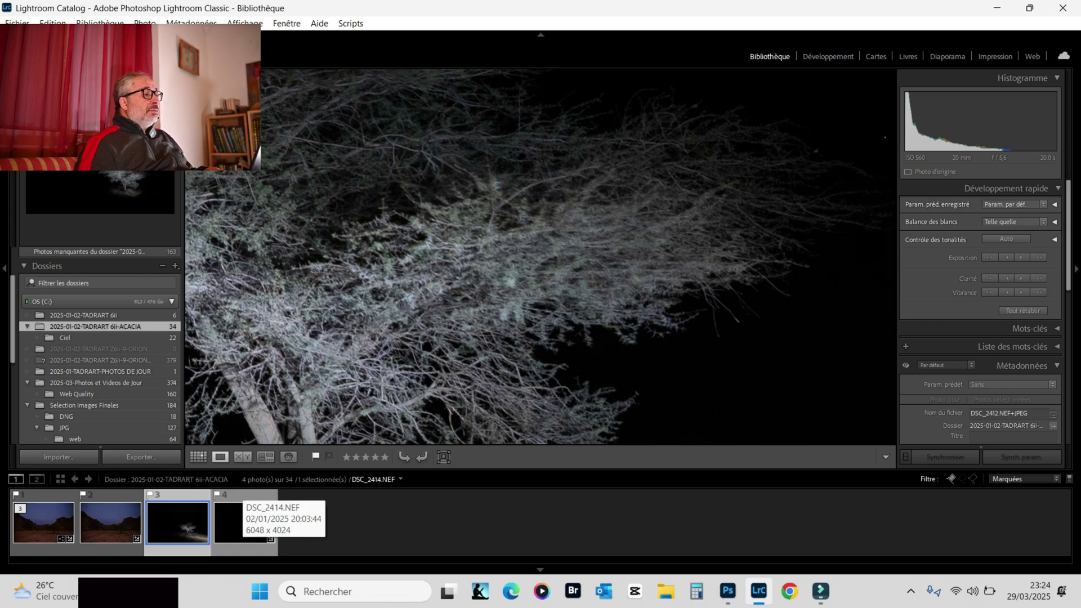
Inspect the acacia in DSC_2414.NEF up close, from the outer branches to the whole crown.
{"action": "left_click", "coordinate": [242, 520]}
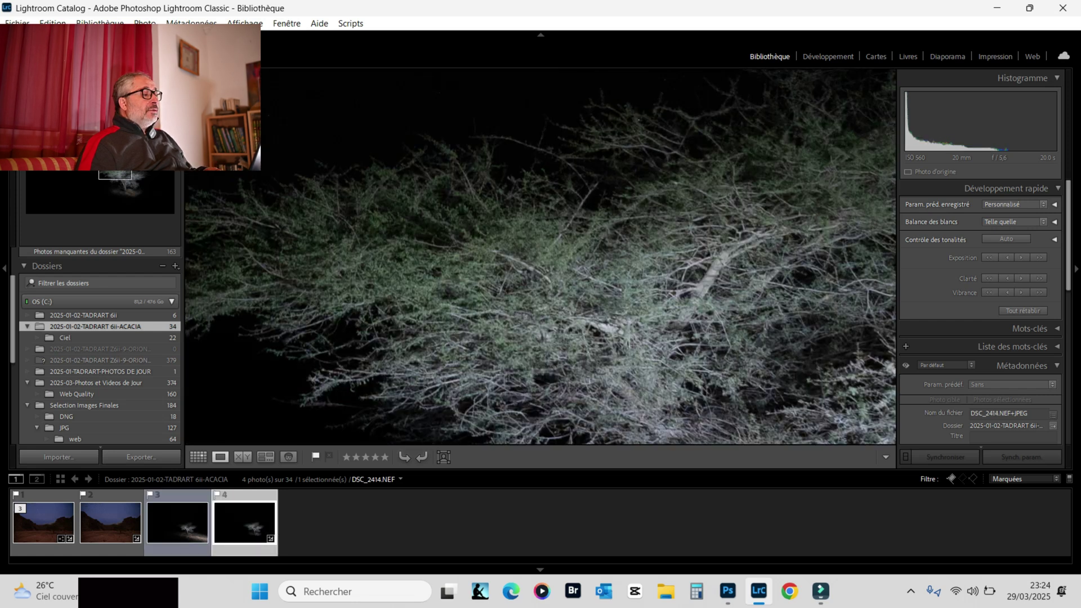
{"action": "key", "text": "z"}
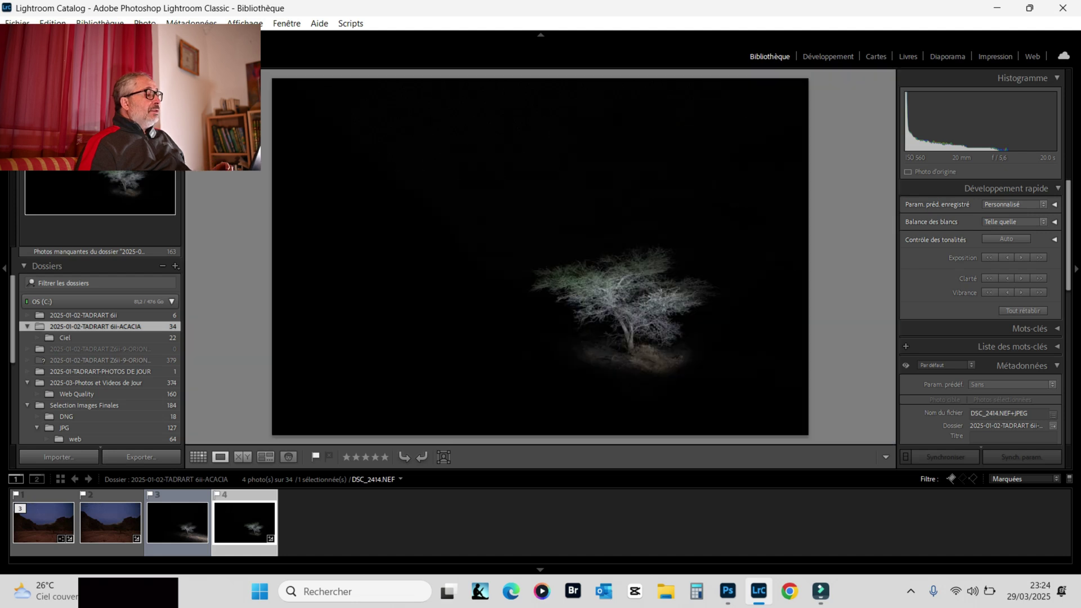
{"action": "key", "text": "z"}
{"action": "left_click_drag", "start_coordinate": [115, 171], "coordinate": [139, 175]}
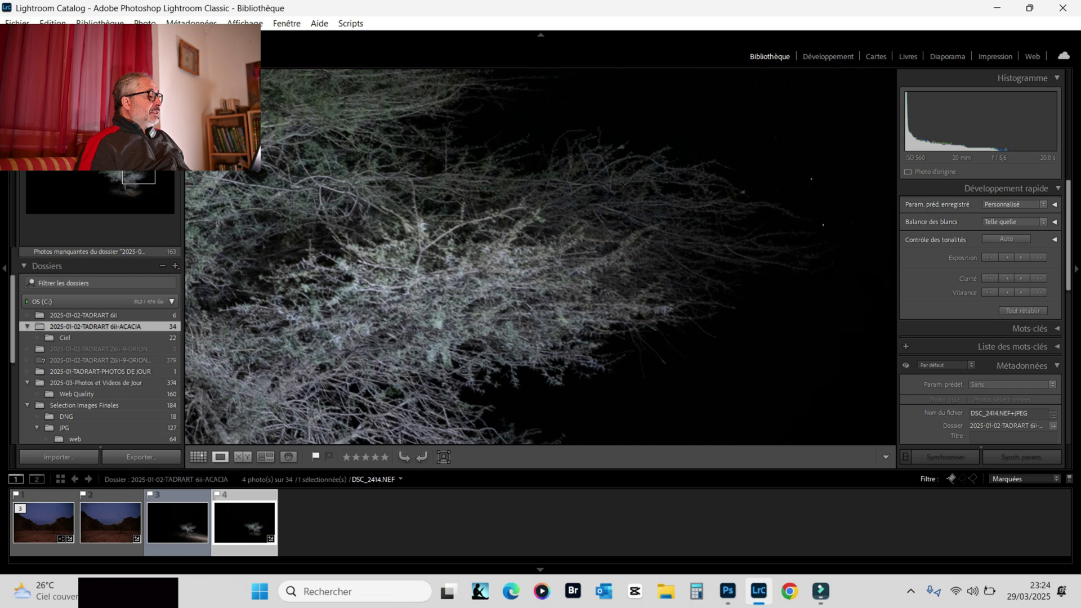
{"action": "left_click_drag", "start_coordinate": [394, 262], "coordinate": [686, 250]}
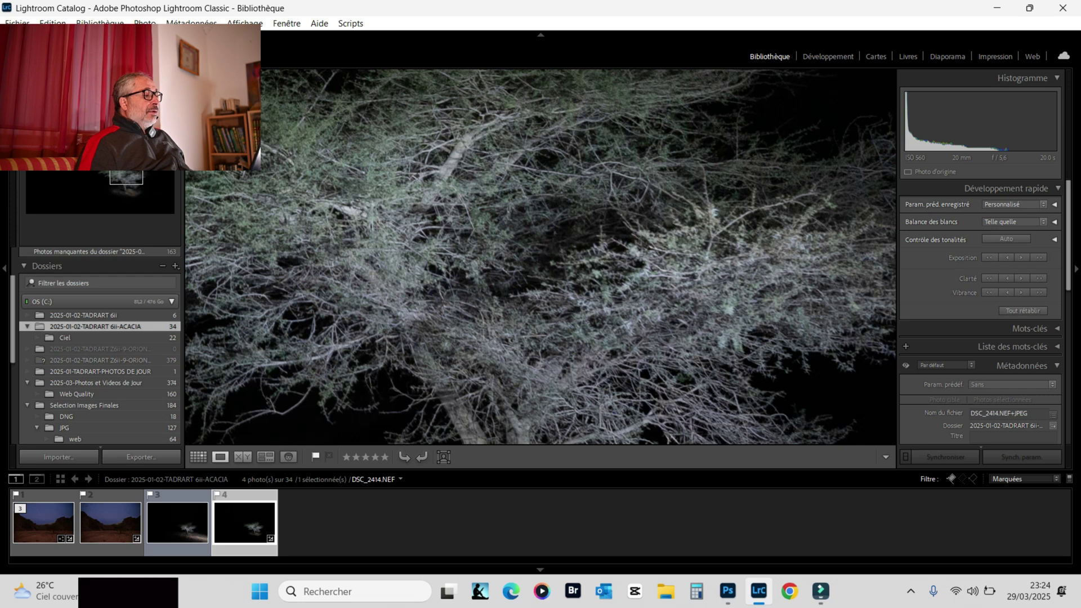
{"action": "key", "text": "z"}
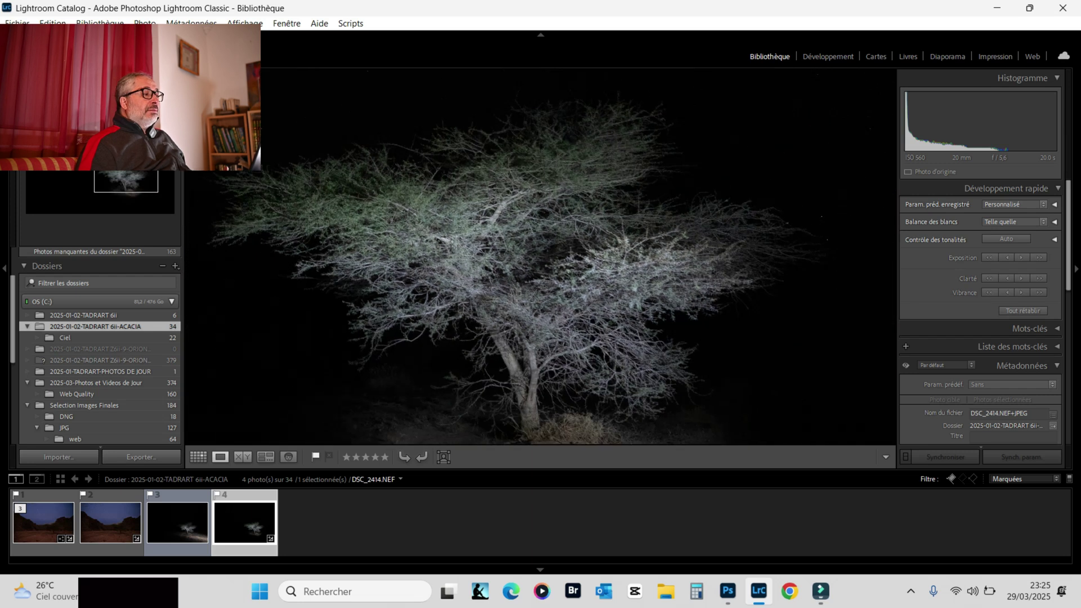
{"action": "left_click_drag", "start_coordinate": [541, 257], "coordinate": [576, 272]}
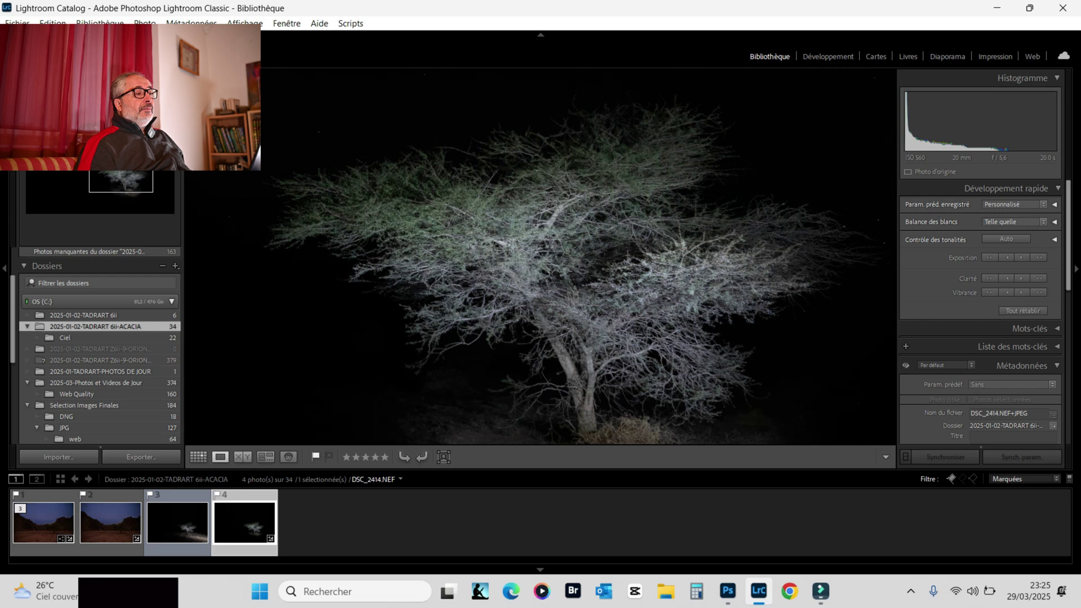
Delete the four existing masks, Masque 1 to Masque 4, from DSC_2414.NEF in the Develop module.
{"action": "key", "text": "d"}
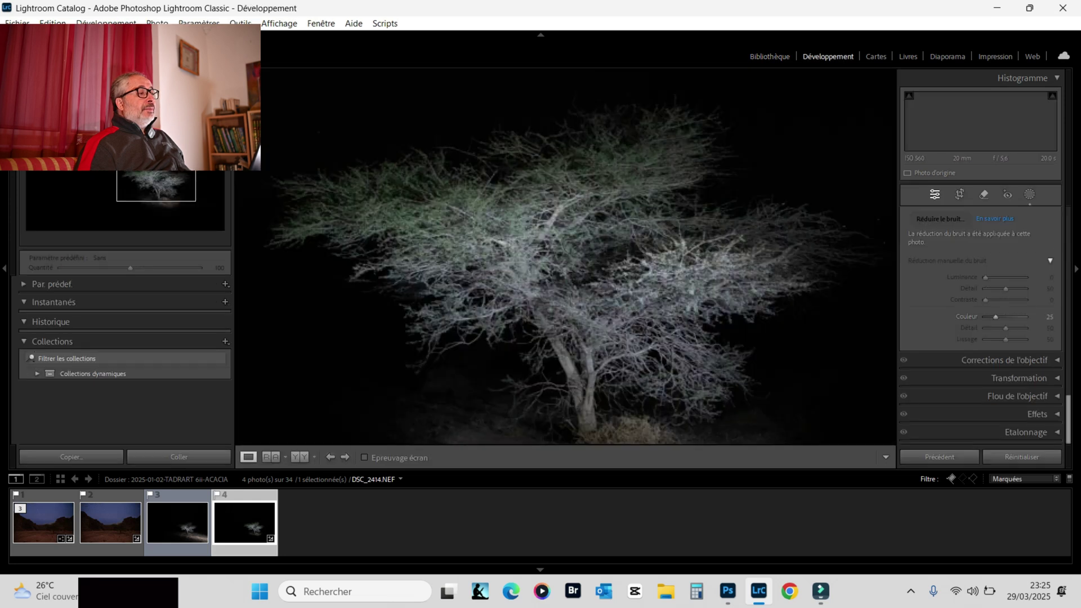
{"action": "key", "text": "shift+w"}
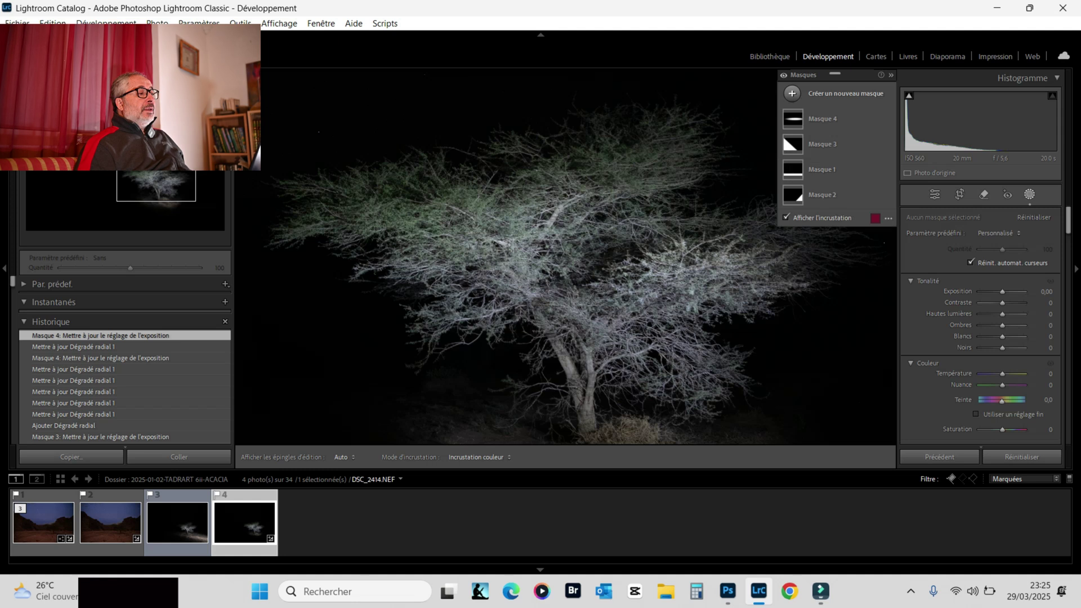
{"action": "left_click", "coordinate": [480, 154]}
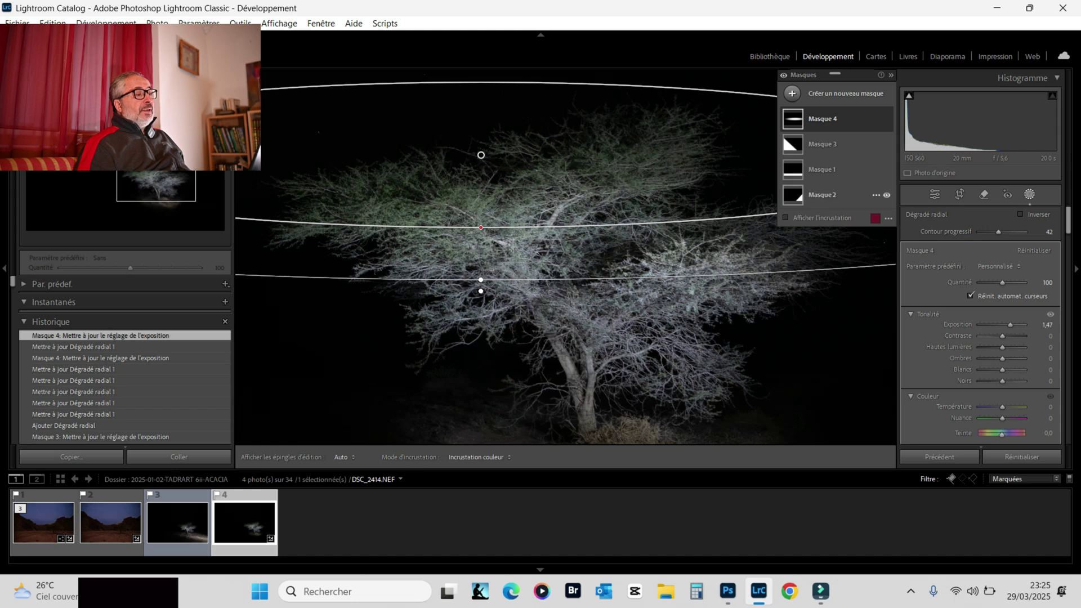
{"action": "left_click", "coordinate": [876, 195]}
{"action": "left_click", "coordinate": [929, 309]}
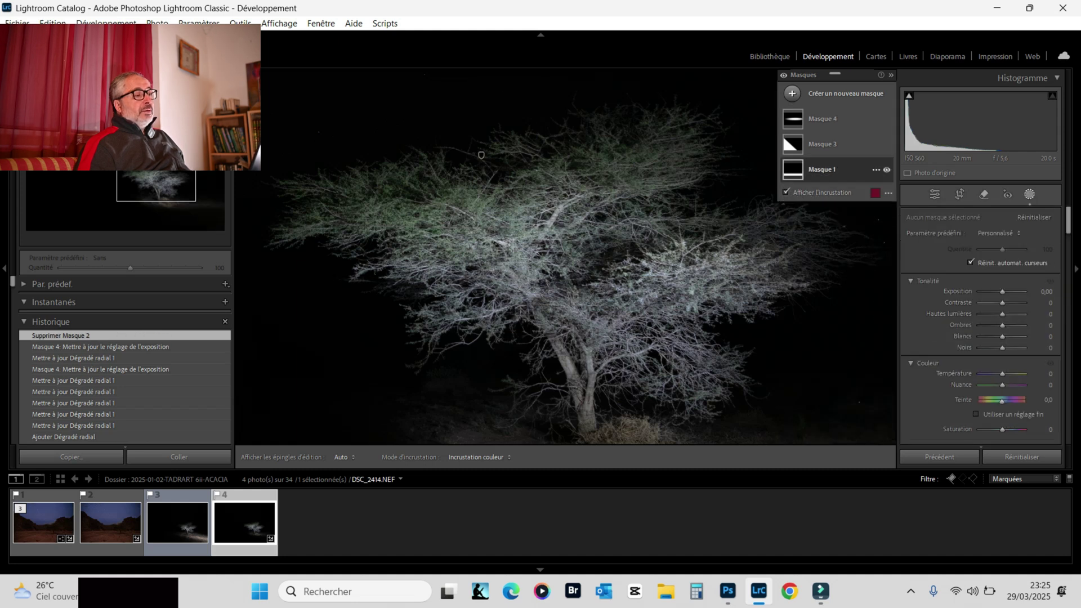
{"action": "left_click", "coordinate": [876, 170]}
{"action": "left_click", "coordinate": [934, 285]}
{"action": "left_click", "coordinate": [876, 144]}
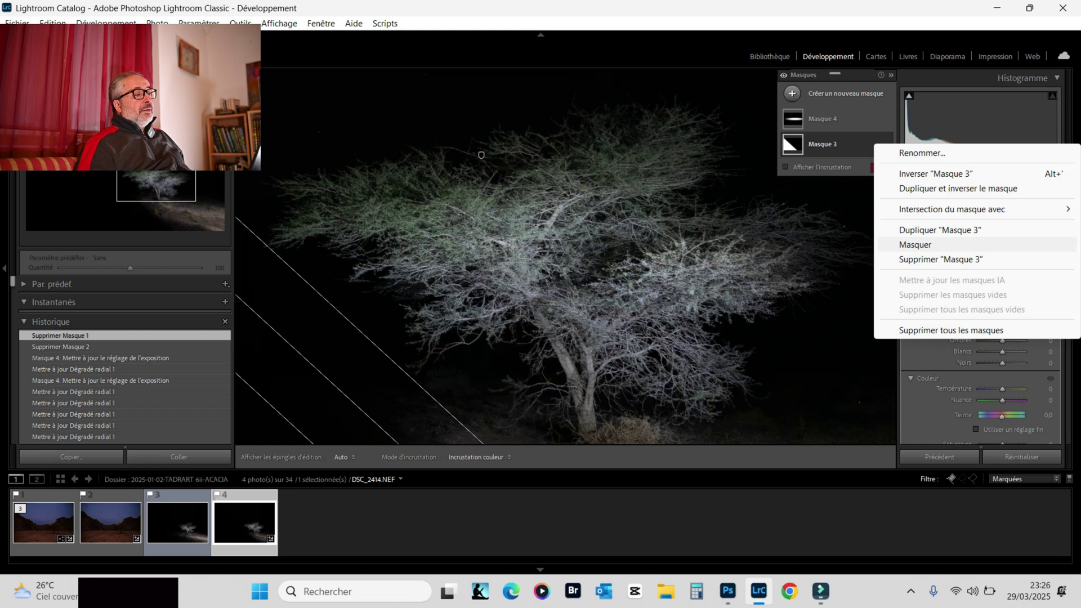
{"action": "left_click", "coordinate": [940, 259]}
{"action": "left_click", "coordinate": [876, 119]}
{"action": "left_click", "coordinate": [940, 231]}
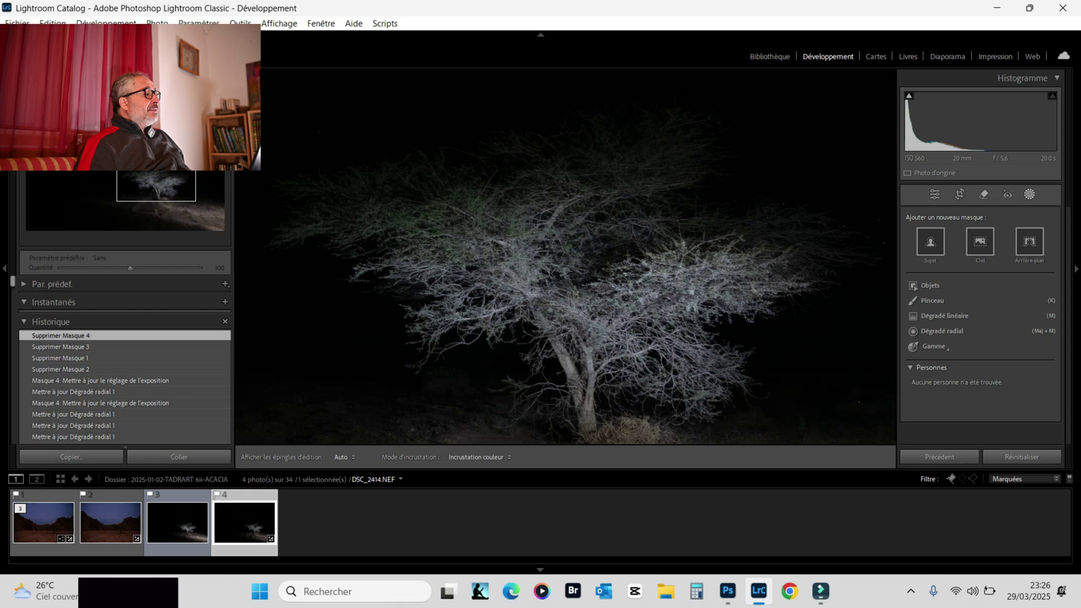
Create a radial gradient mask above the acacia, stretch it into a wide ellipse and move it down over the crown.
{"action": "key", "text": "z"}
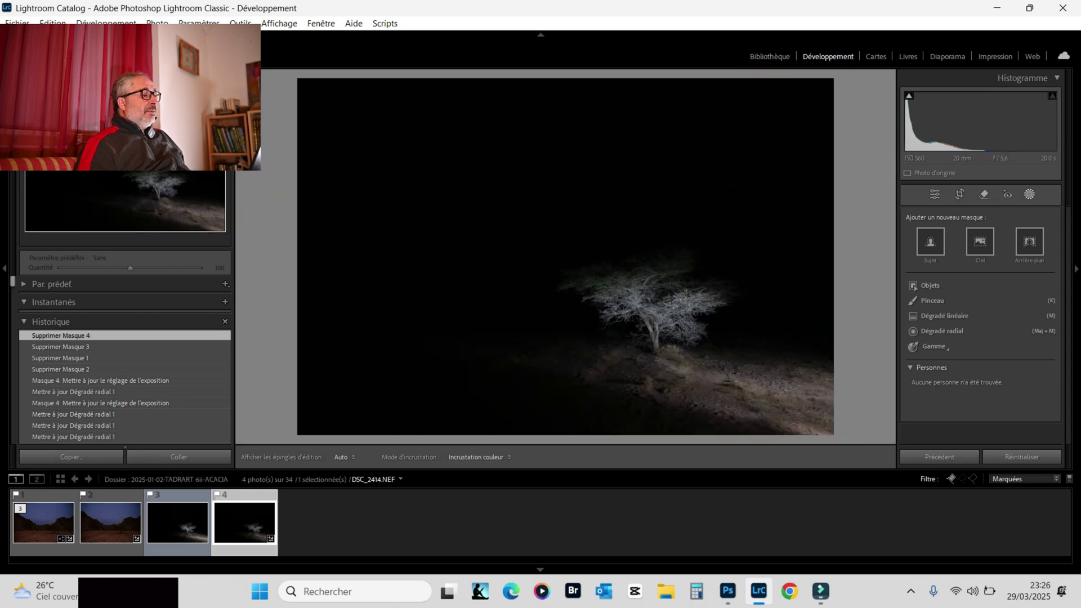
{"action": "key", "text": "z"}
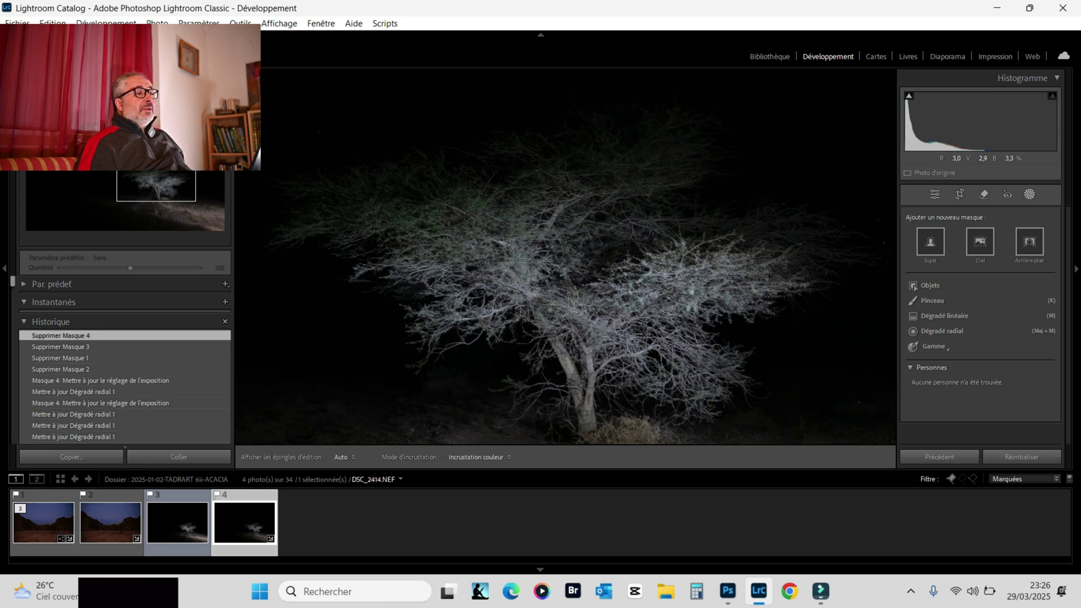
{"action": "left_click_drag", "start_coordinate": [568, 270], "coordinate": [626, 277]}
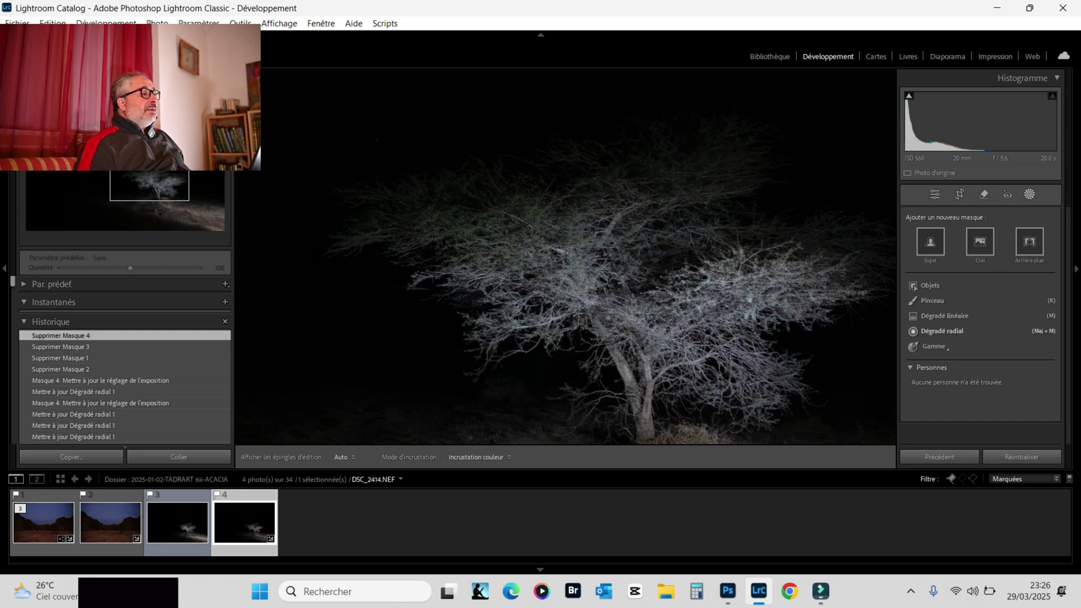
{"action": "left_click", "coordinate": [941, 331]}
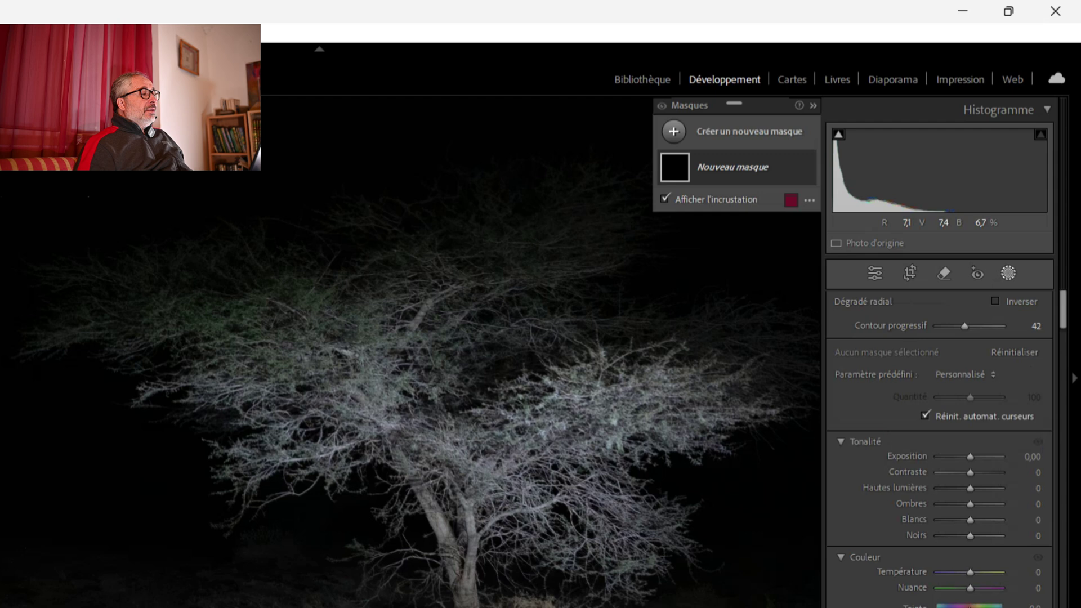
{"action": "left_click_drag", "start_coordinate": [507, 232], "coordinate": [845, 376]}
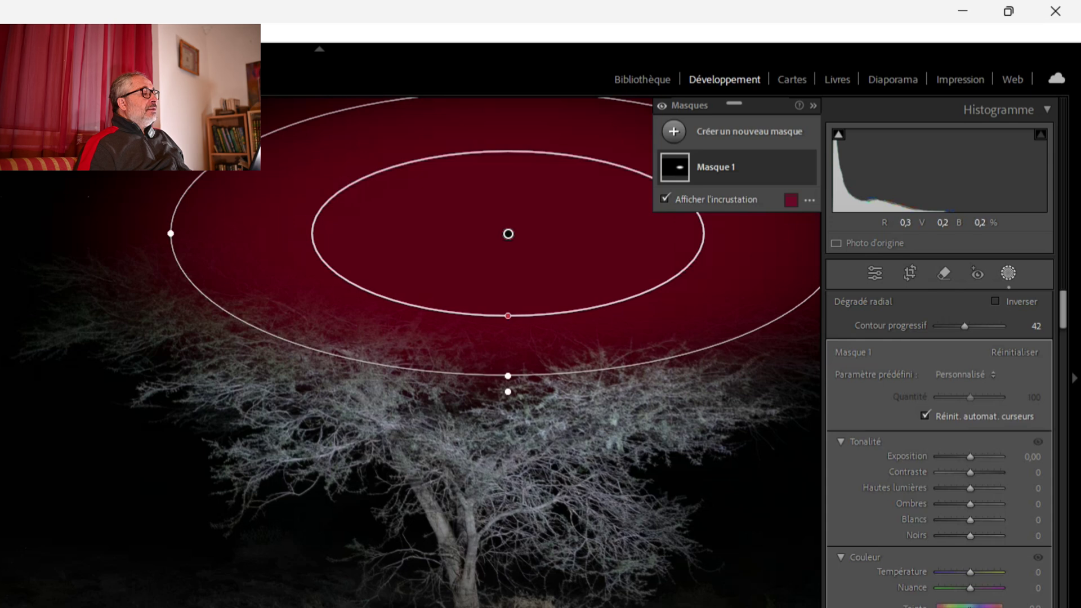
{"action": "left_click_drag", "start_coordinate": [508, 234], "coordinate": [449, 265]}
{"action": "left_click_drag", "start_coordinate": [116, 265], "coordinate": [1, 267]}
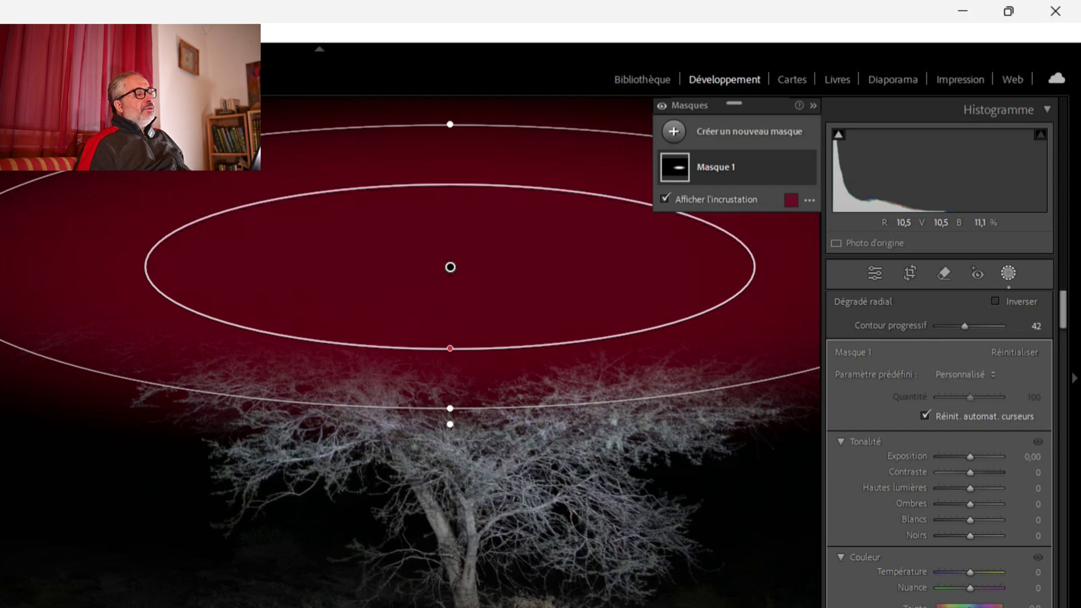
{"action": "left_click_drag", "start_coordinate": [450, 348], "coordinate": [450, 360]}
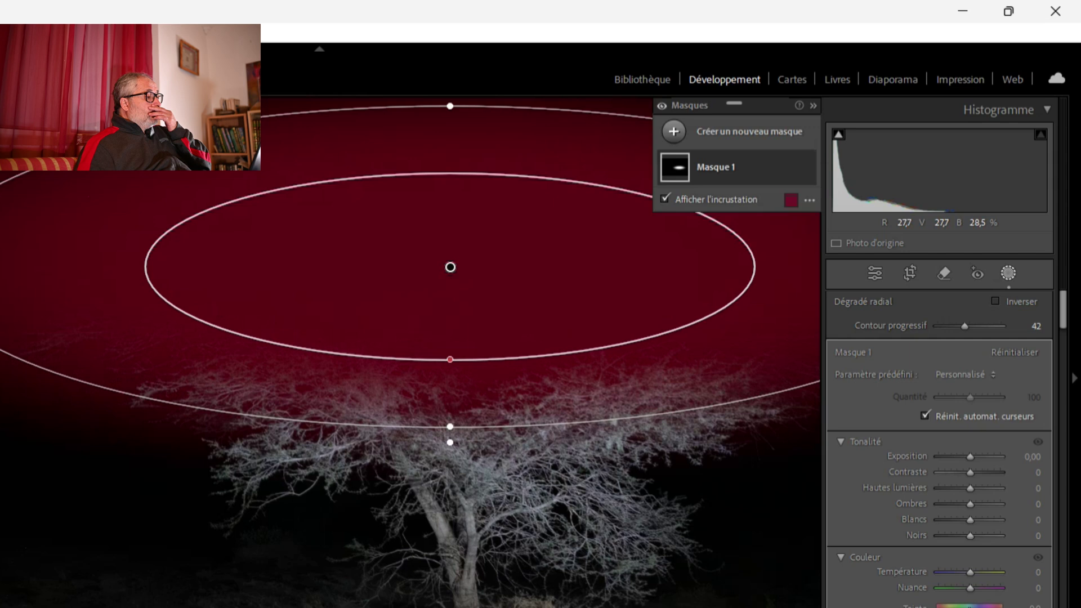
{"action": "left_click_drag", "start_coordinate": [448, 265], "coordinate": [391, 282]}
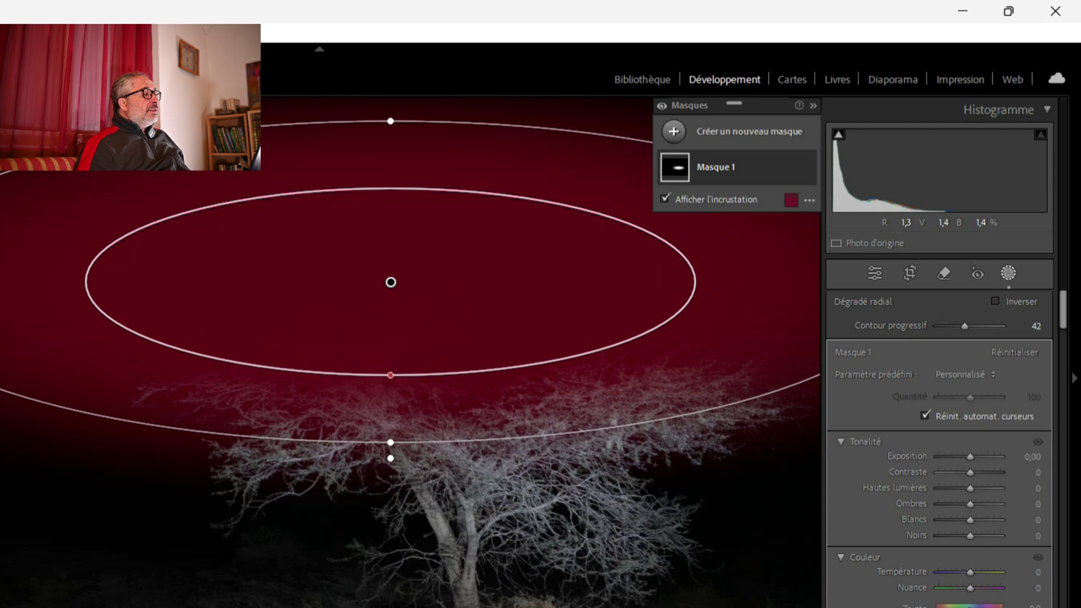
Check the mask's coverage with the overlay, then lower the radial gradient onto the crown and make it wider and flatter.
{"action": "left_click", "coordinate": [665, 198]}
{"action": "left_click", "coordinate": [665, 198]}
{"action": "left_click", "coordinate": [665, 198]}
{"action": "left_click", "coordinate": [665, 198]}
{"action": "left_click", "coordinate": [665, 198]}
{"action": "left_click", "coordinate": [664, 199]}
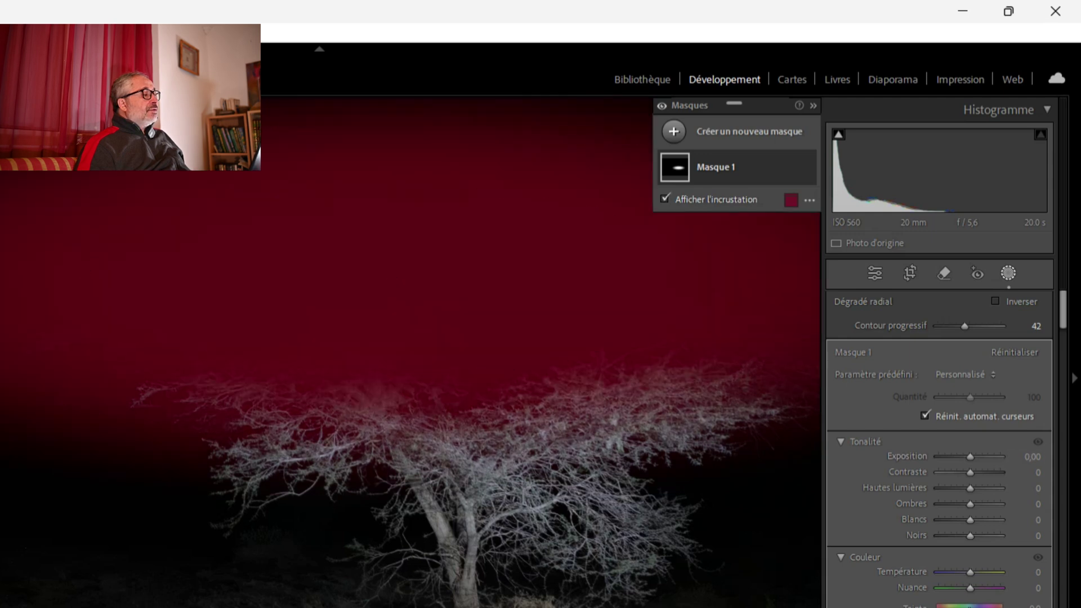
{"action": "mouse_move", "coordinate": [391, 282]}
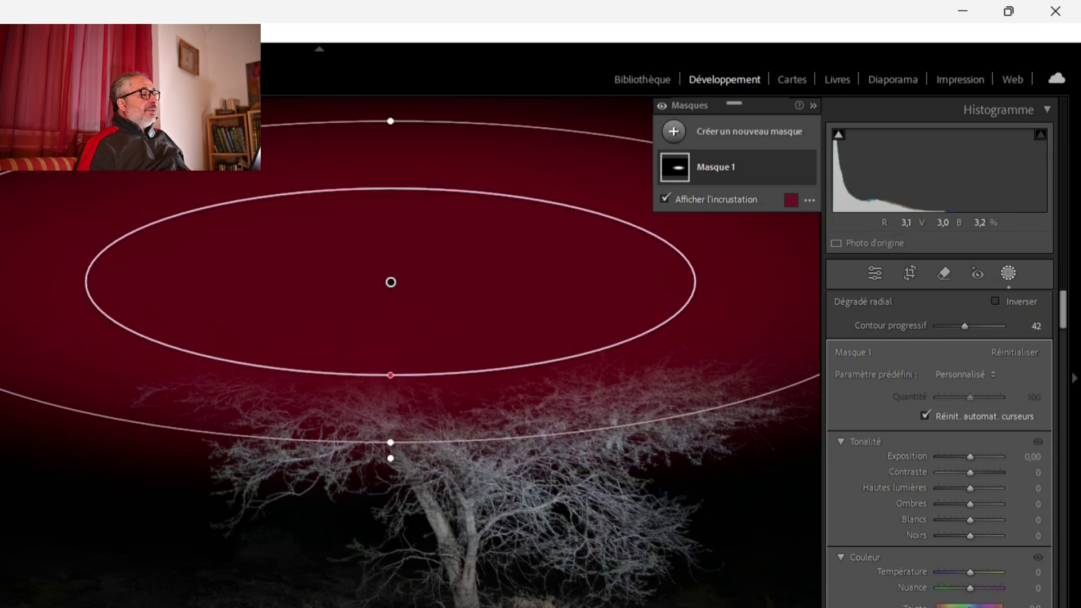
{"action": "left_click_drag", "start_coordinate": [390, 282], "coordinate": [341, 302]}
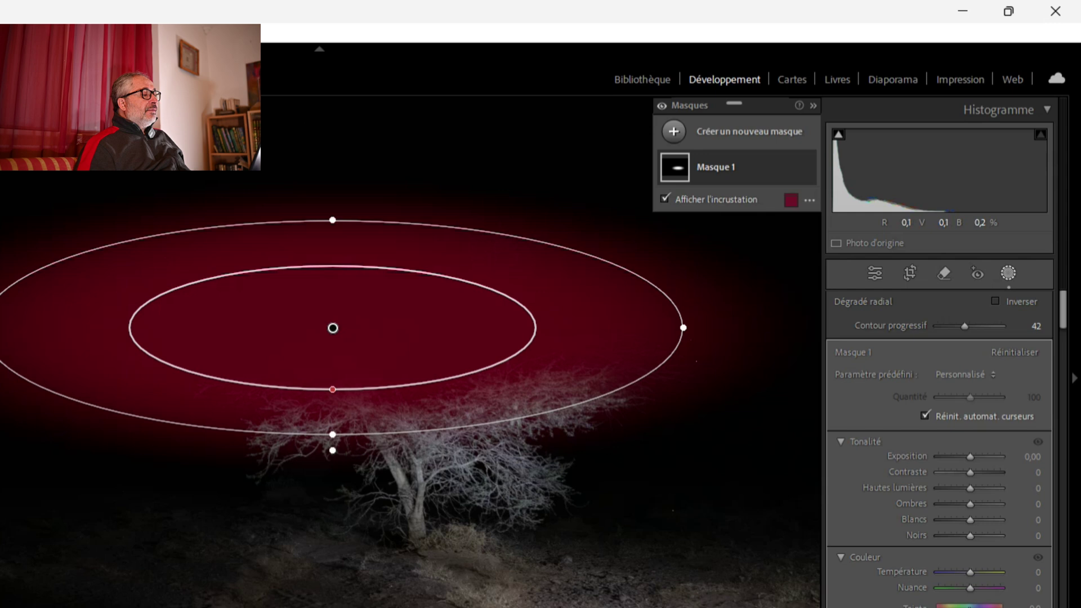
{"action": "left_click_drag", "start_coordinate": [683, 327], "coordinate": [816, 326]}
{"action": "left_click_drag", "start_coordinate": [332, 433], "coordinate": [333, 420]}
{"action": "left_click_drag", "start_coordinate": [333, 328], "coordinate": [344, 327]}
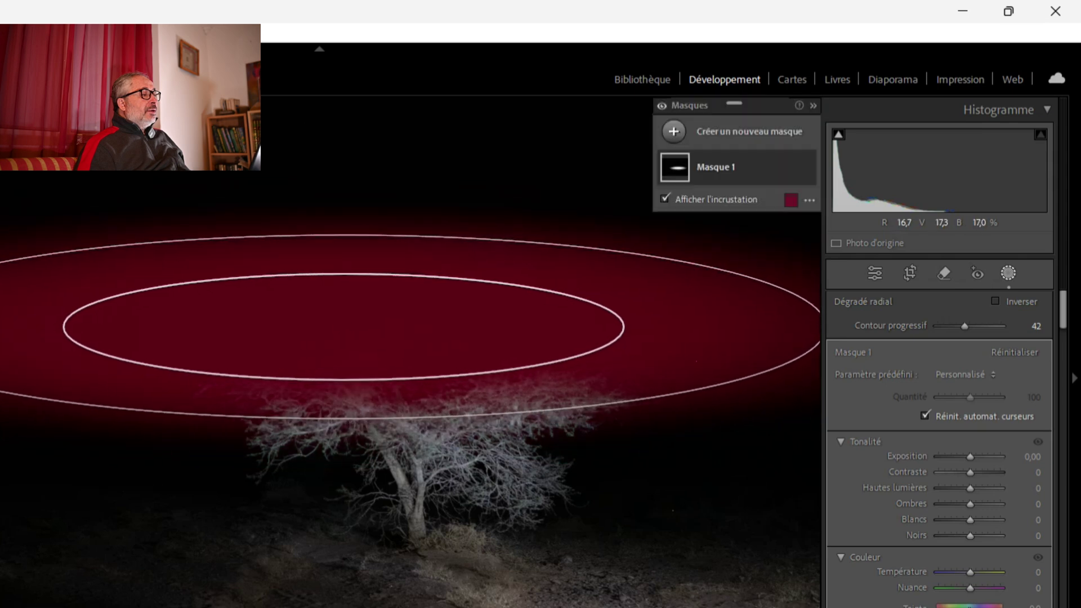
Alternate the red mask overlay to examine how the radial gradient covers the acacia's upper branches.
{"action": "left_click", "coordinate": [665, 198]}
{"action": "left_click", "coordinate": [665, 198]}
{"action": "left_click", "coordinate": [665, 198]}
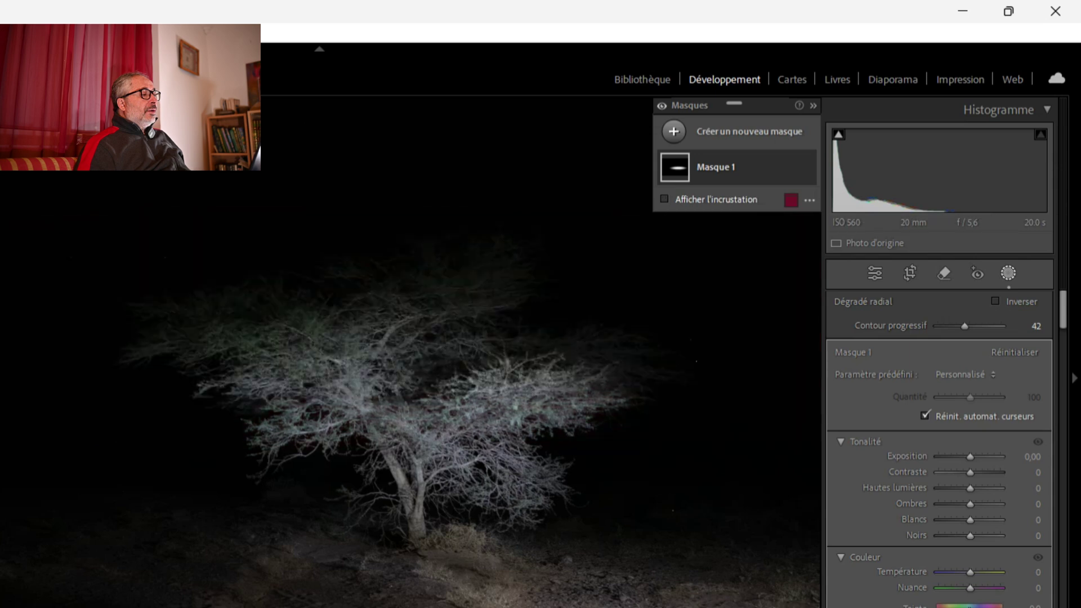
{"action": "left_click", "coordinate": [665, 198]}
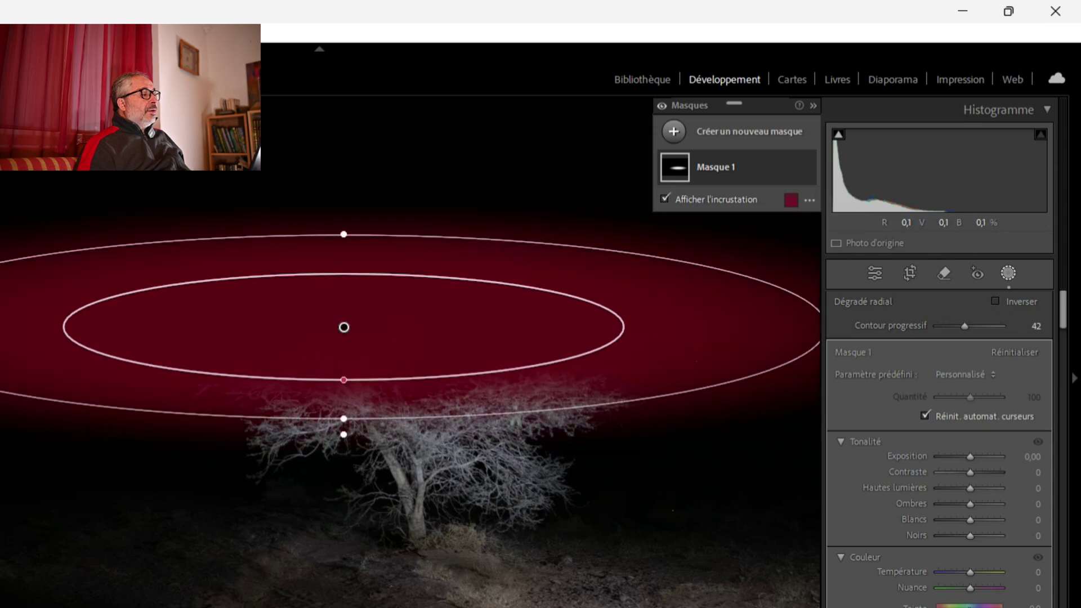
{"action": "left_click", "coordinate": [664, 198]}
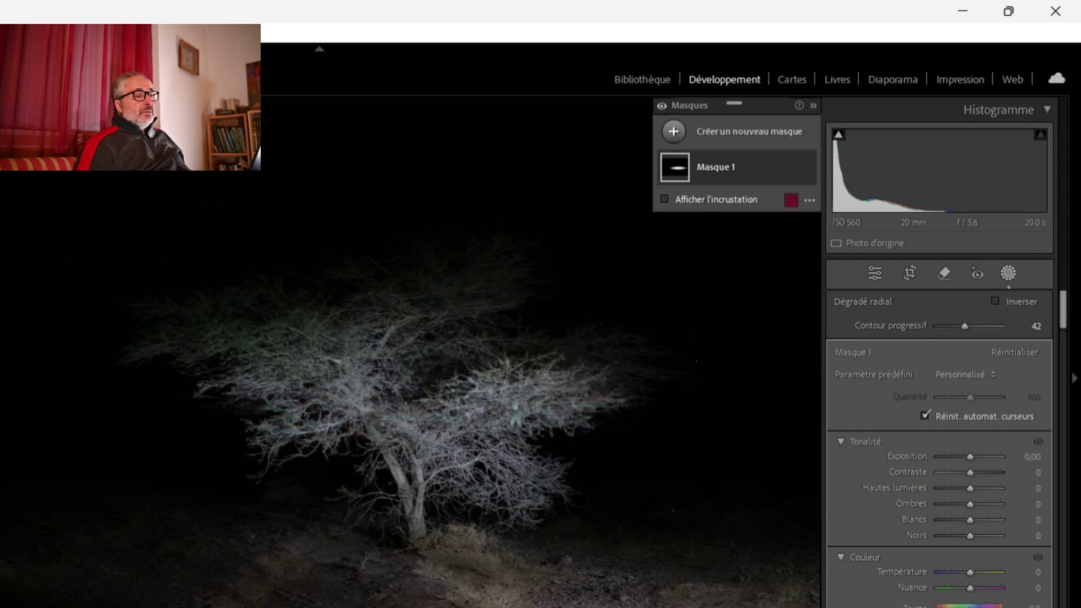
{"action": "left_click", "coordinate": [665, 198]}
{"action": "left_click", "coordinate": [665, 198]}
{"action": "left_click", "coordinate": [665, 199]}
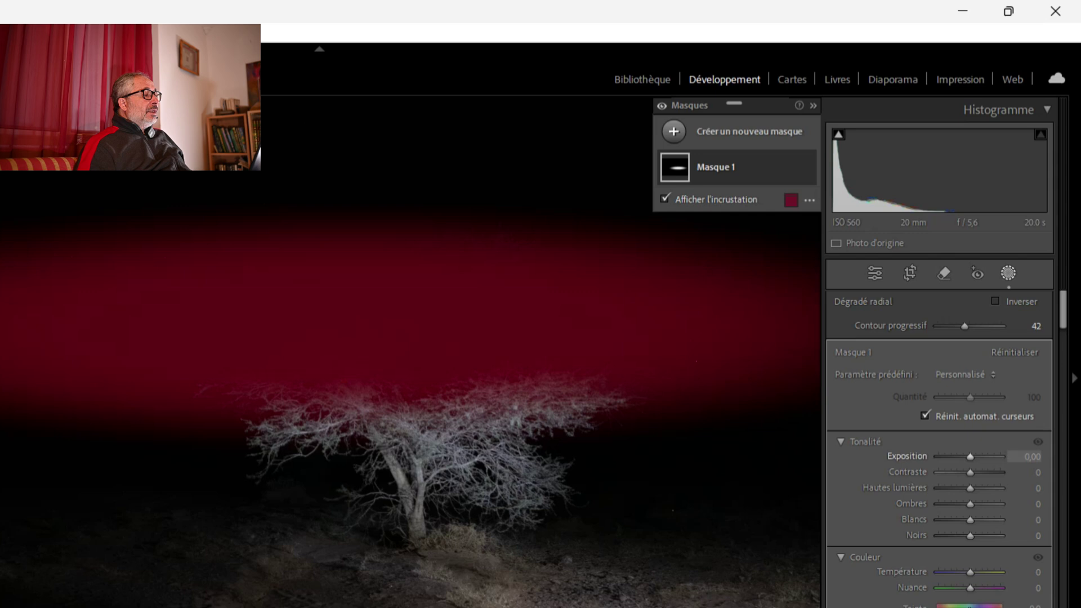
Raise the radial gradient mask's exposure to 1,87 to brighten the acacia's upper branches.
{"action": "key", "text": "Up"}
{"action": "key", "text": "Up"}
{"action": "key", "text": "Up"}
{"action": "key", "text": "Up"}
{"action": "key", "text": "Up"}
{"action": "key", "text": "Up"}
{"action": "key", "text": "Up"}
{"action": "key", "text": "Up"}
{"action": "key", "text": "Up"}
{"action": "key", "text": "Up"}
{"action": "key", "text": "Up"}
{"action": "key", "text": "Up"}
{"action": "key", "text": "Up"}
{"action": "key", "text": "Up"}
{"action": "key", "text": "Up"}
{"action": "key", "text": "Up"}
{"action": "key", "text": "Up"}
{"action": "key", "text": "Up"}
{"action": "key", "text": "Up"}
{"action": "key", "text": "Up"}
{"action": "key", "text": "Up"}
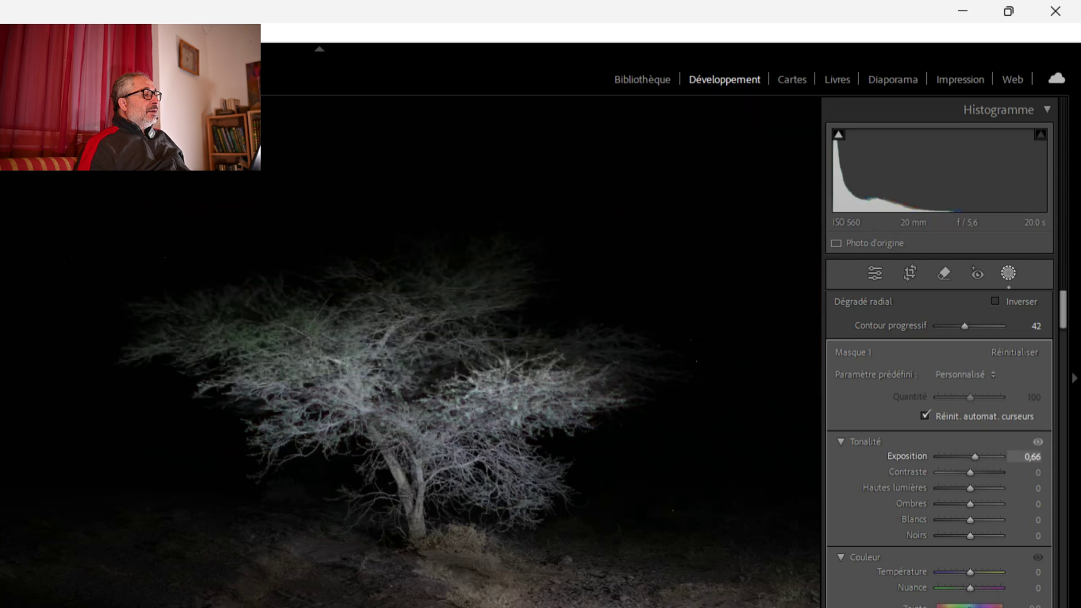
{"action": "key", "text": "Up"}
{"action": "key", "text": "Up"}
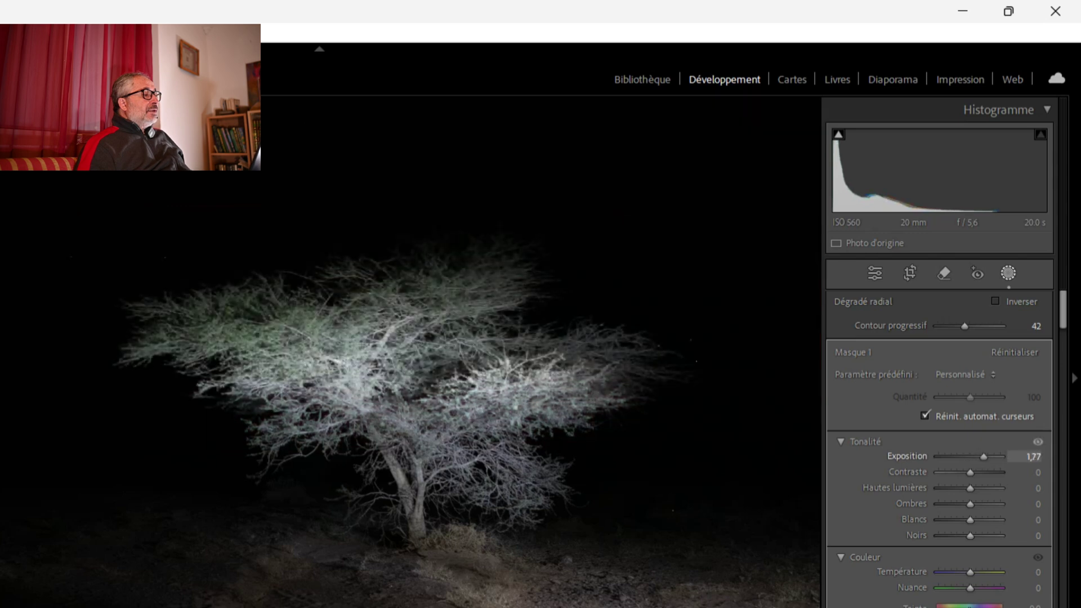
{"action": "key", "text": "Up"}
{"action": "key", "text": "Up"}
{"action": "key", "text": "Return"}
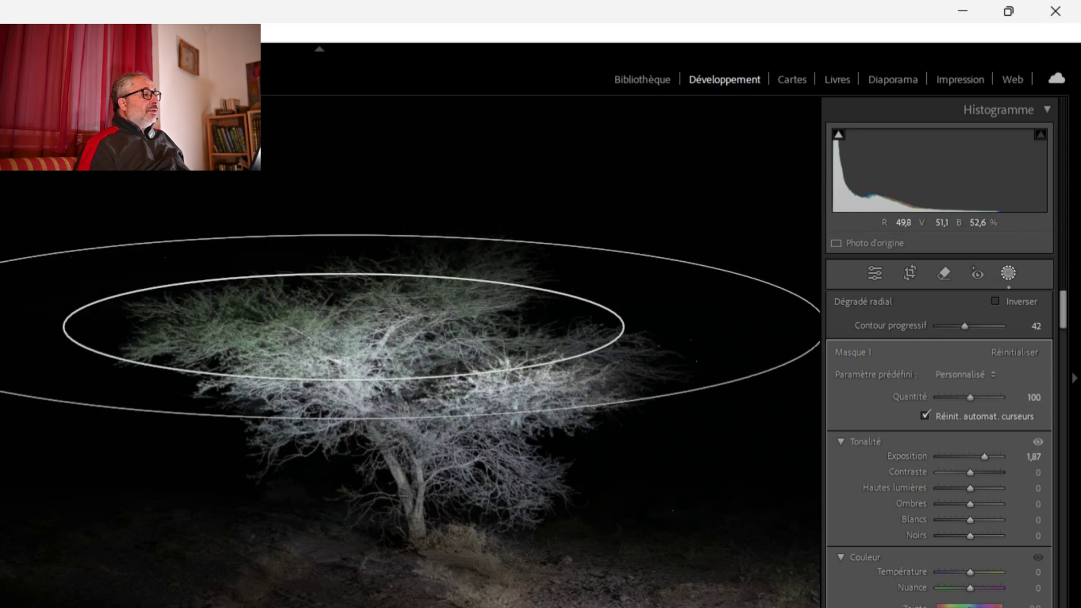
Move the radial gradient up to the top of the crown and compare the whole photo with DSC_2406-Avec accentuation-Bruit-14.dng.
{"action": "left_click_drag", "start_coordinate": [344, 326], "coordinate": [334, 280]}
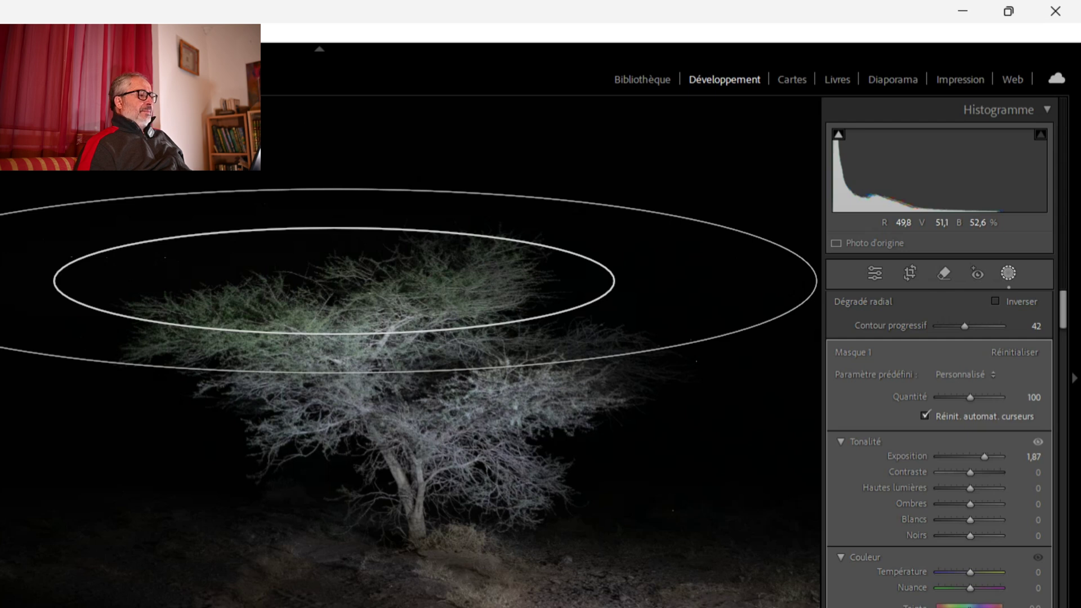
{"action": "left_click_drag", "start_coordinate": [334, 281], "coordinate": [334, 280]}
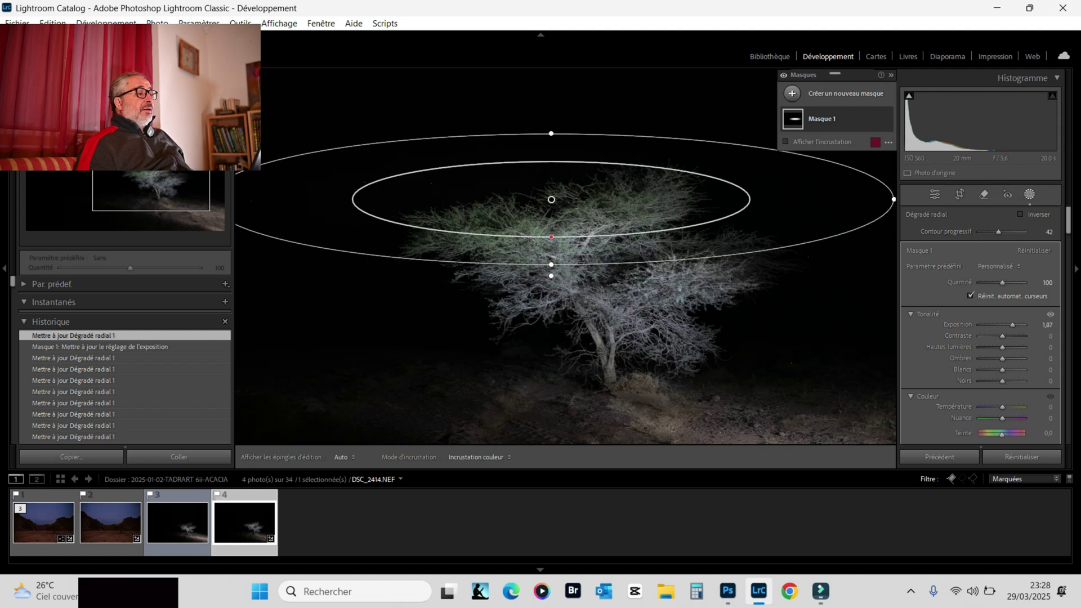
{"action": "key", "text": "z"}
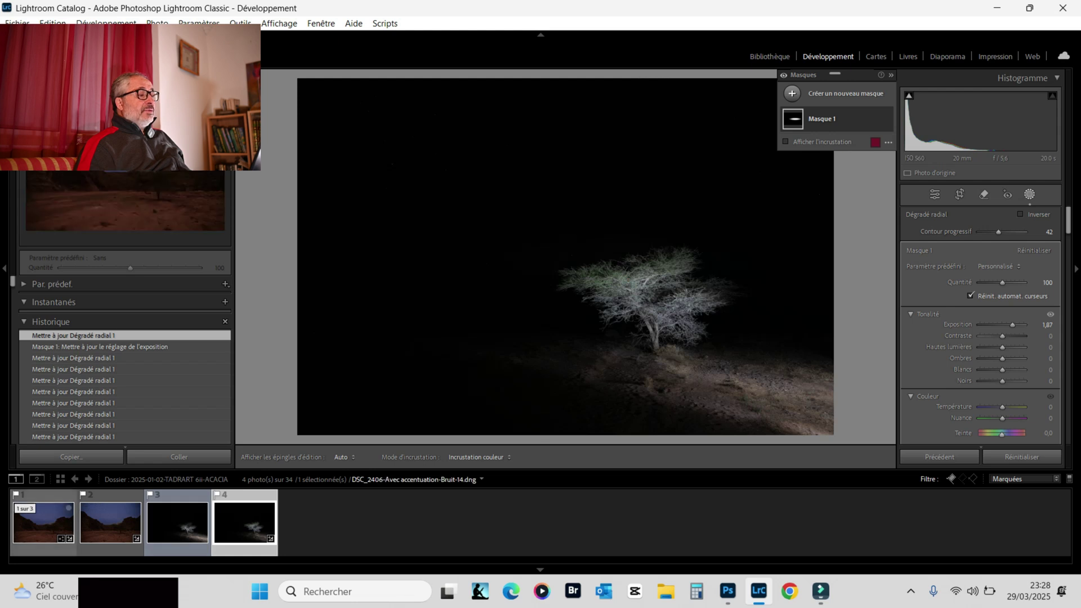
{"action": "left_click", "coordinate": [44, 523]}
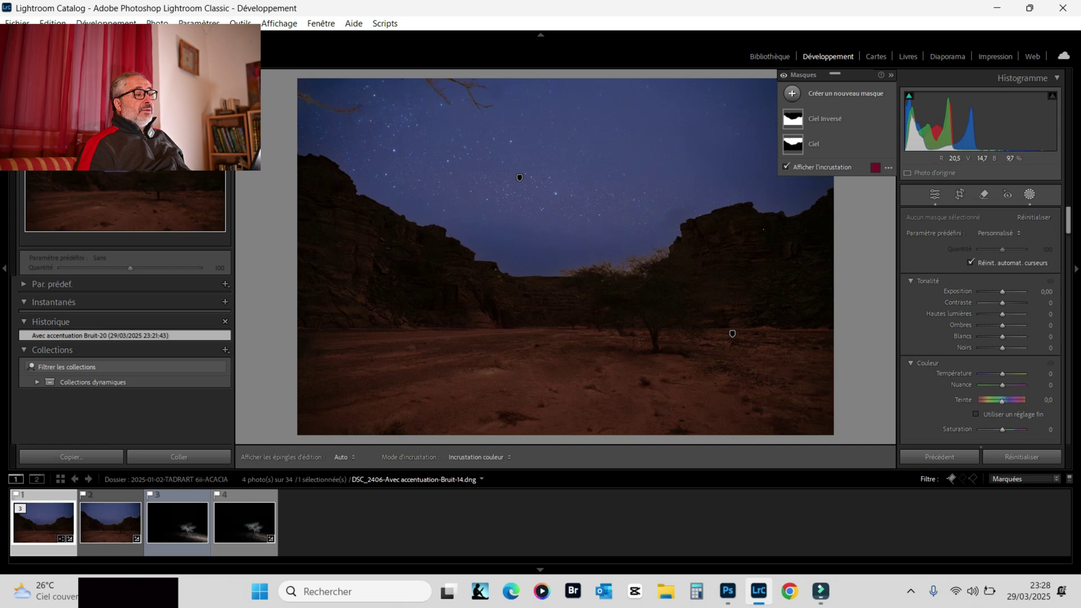
{"action": "left_click", "coordinate": [245, 522]}
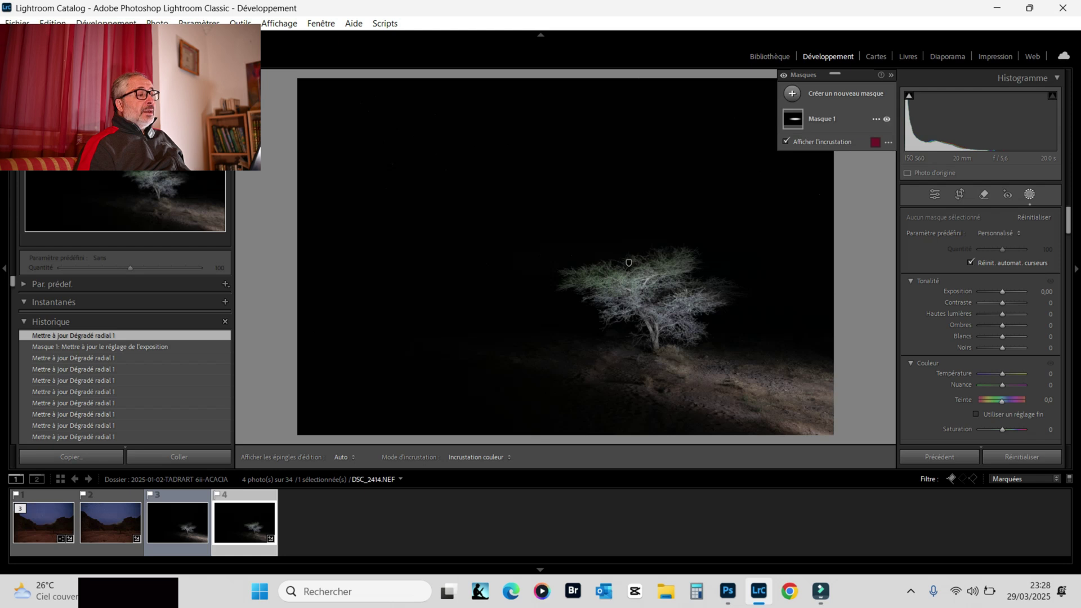
Add a diagonal linear gradient mask over the lit ground in the photo's lower right corner and set its exposure to -4.
{"action": "left_click", "coordinate": [816, 100]}
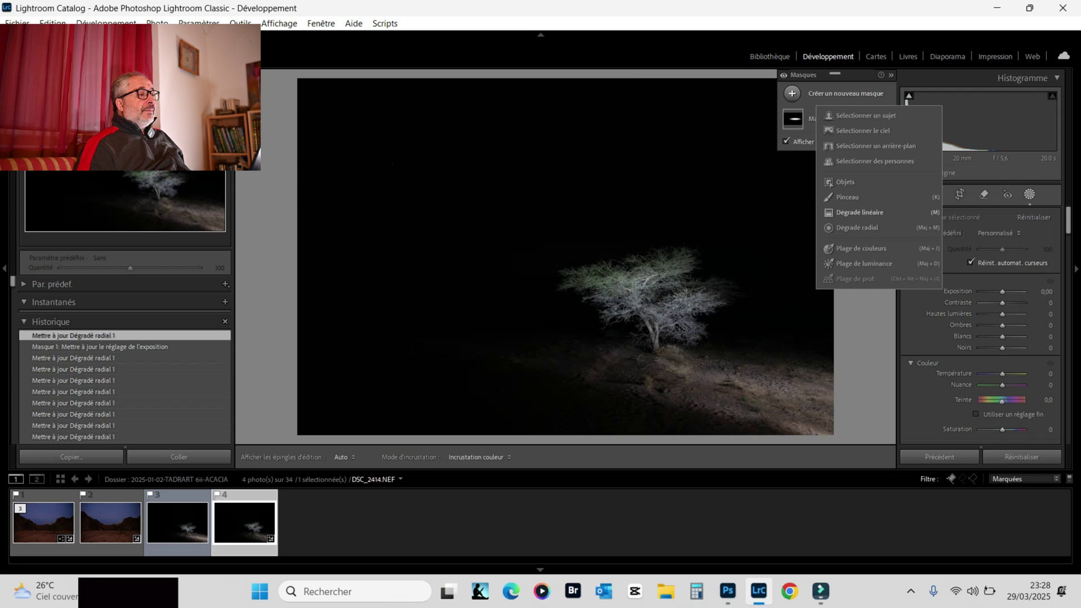
{"action": "left_click", "coordinate": [858, 213]}
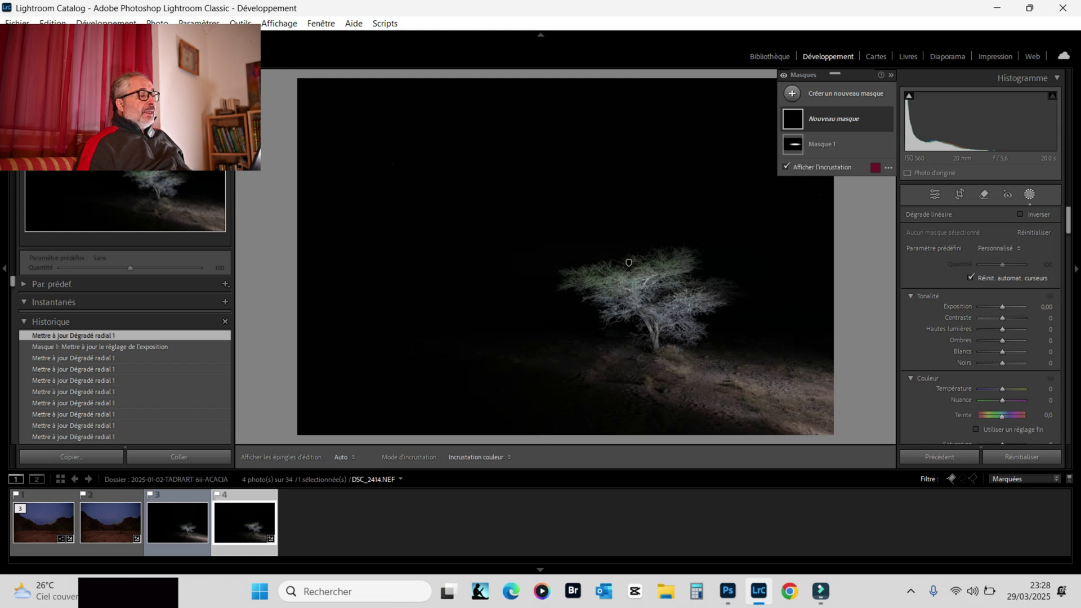
{"action": "left_click_drag", "start_coordinate": [831, 433], "coordinate": [760, 319]}
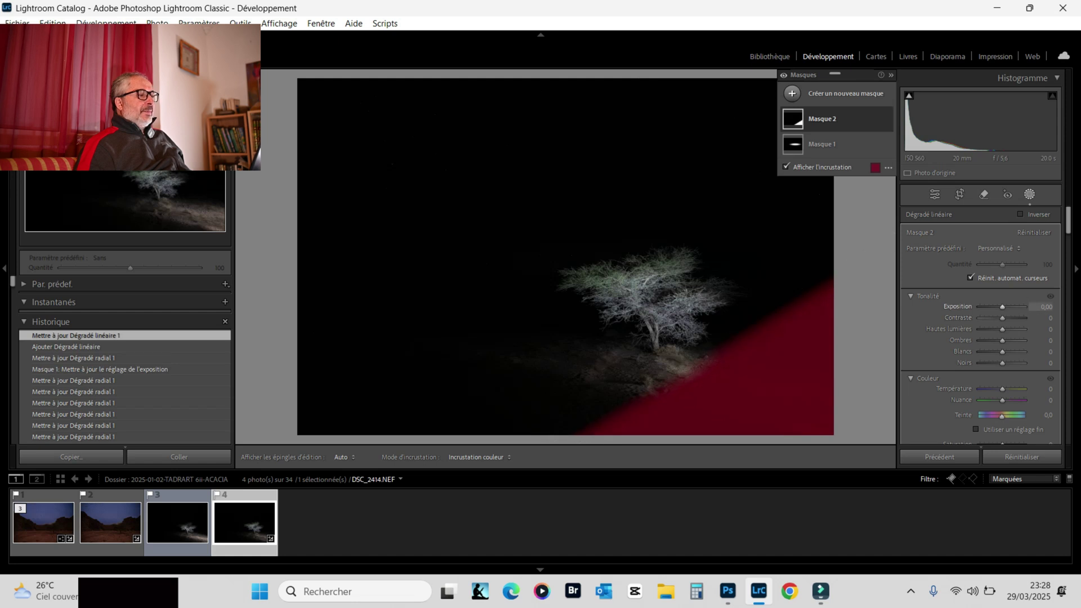
{"action": "left_click", "coordinate": [1044, 306]}
{"action": "type", "text": "-4"}
{"action": "key", "text": "Return"}
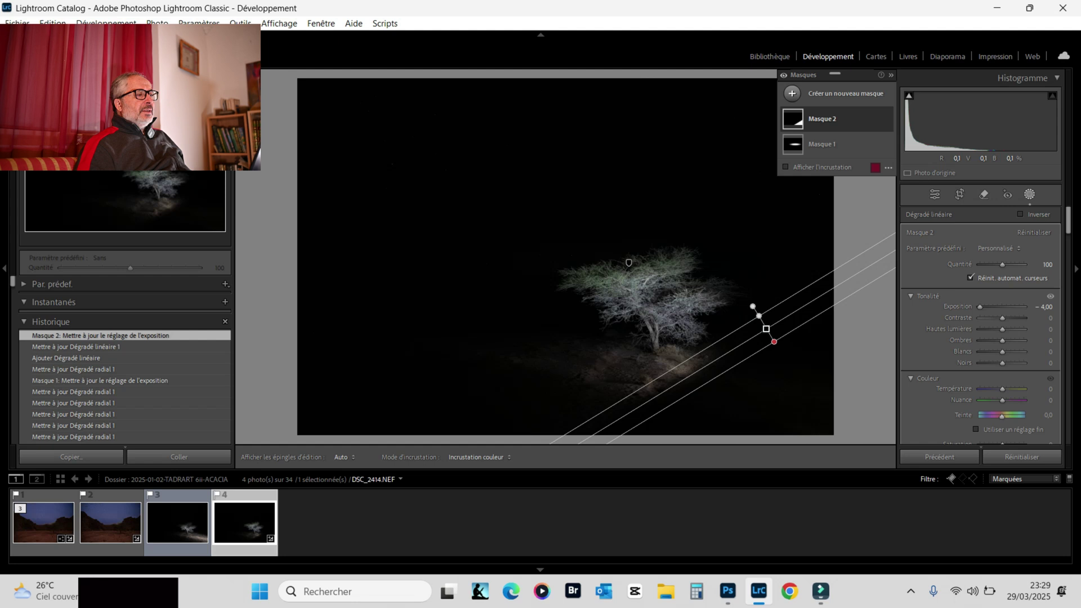
Add a horizontal linear gradient mask over the ground along the photo's bottom edge and set its exposure to -4.
{"action": "left_click", "coordinate": [844, 93]}
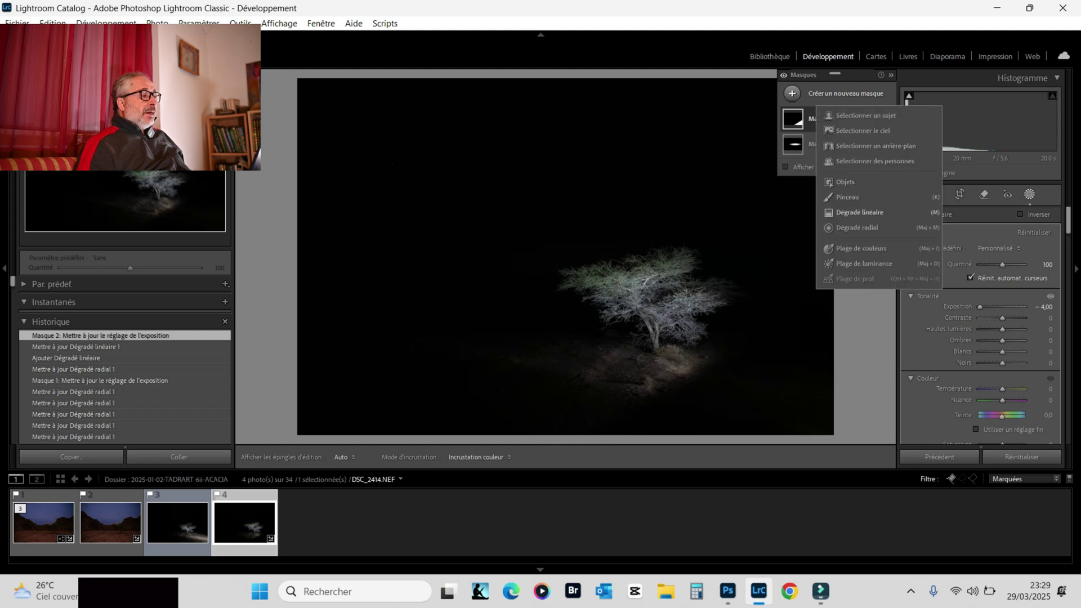
{"action": "left_click", "coordinate": [859, 213]}
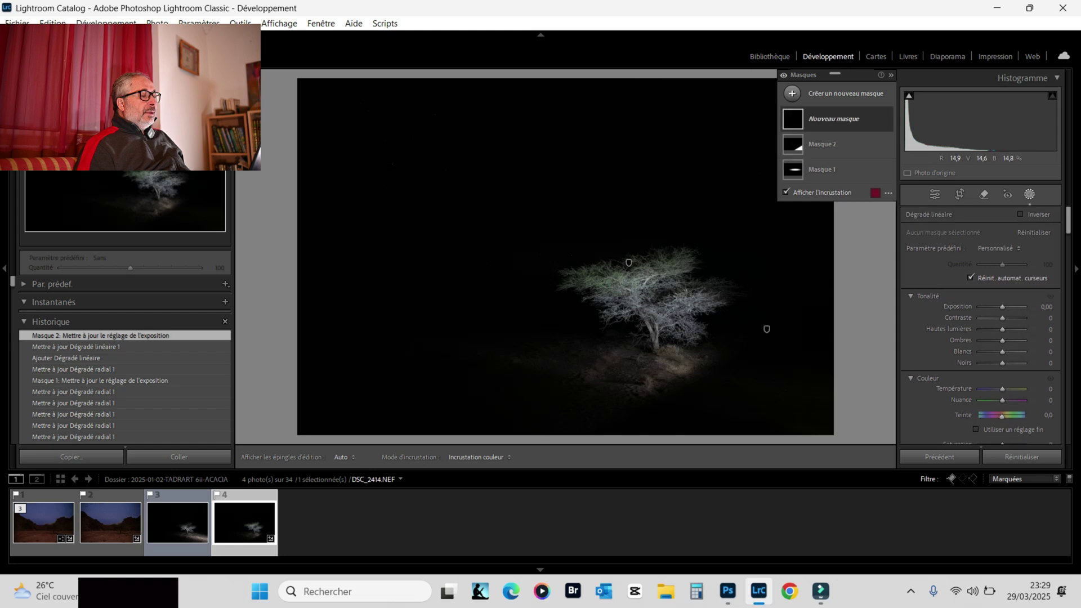
{"action": "left_click_drag", "start_coordinate": [606, 433], "coordinate": [608, 364]}
{"action": "left_click_drag", "start_coordinate": [606, 432], "coordinate": [606, 366]}
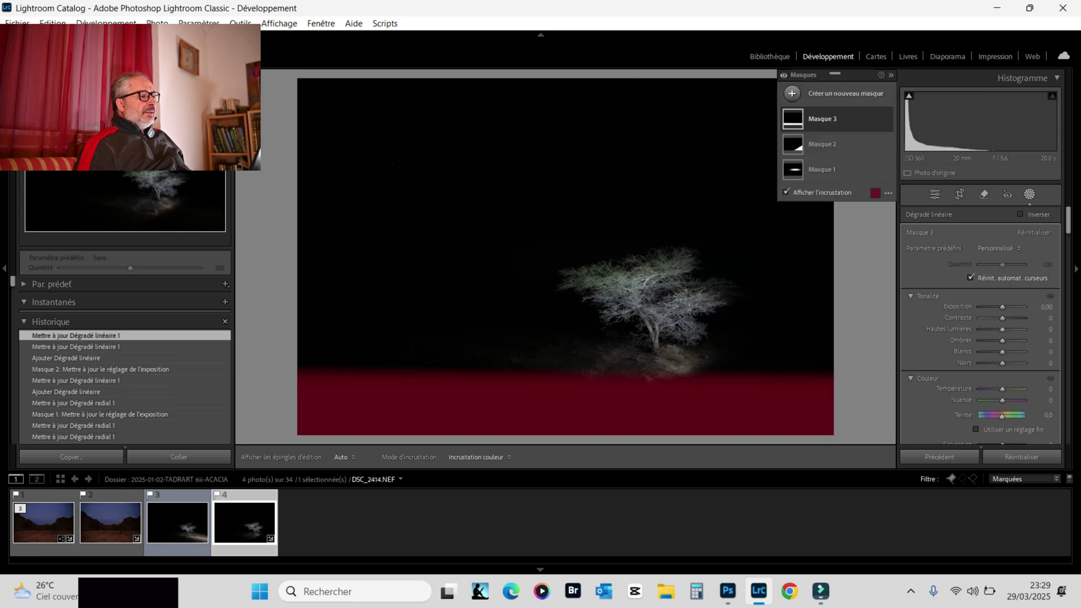
{"action": "left_click_drag", "start_coordinate": [1002, 306], "coordinate": [979, 306]}
{"action": "key", "text": "o"}
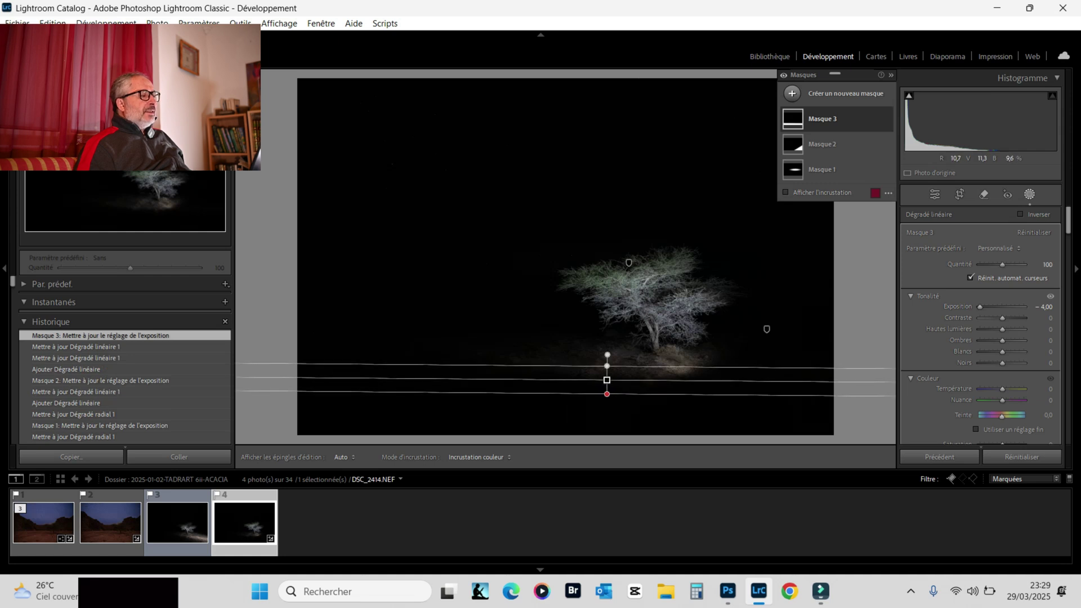
Add a diagonal linear gradient mask from the photo's lower left corner to the foot of the acacia, set its exposure to -4, and leave masking.
{"action": "left_click", "coordinate": [792, 94]}
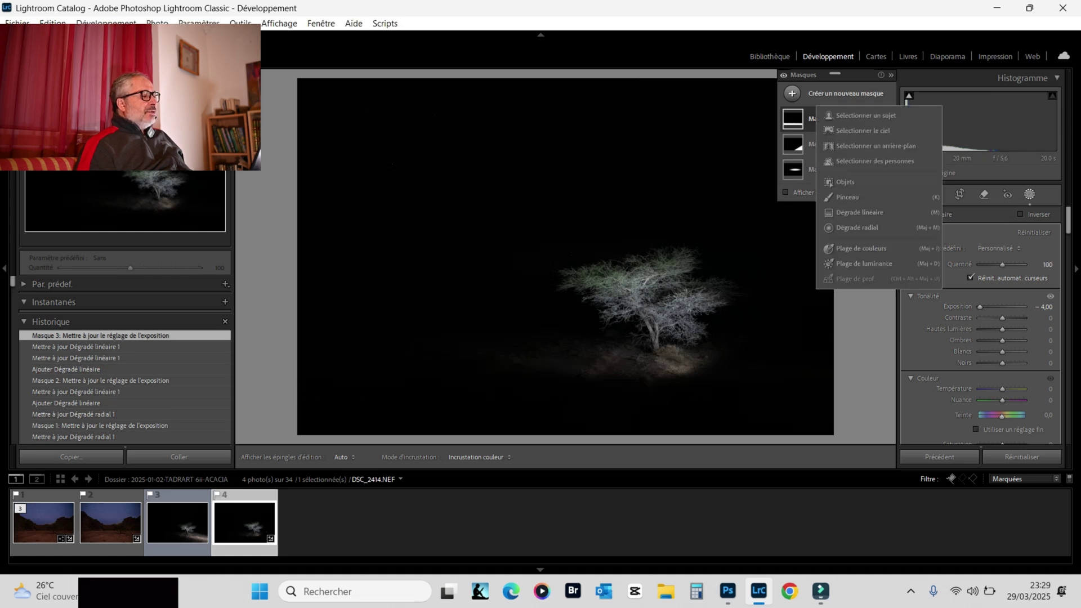
{"action": "left_click", "coordinate": [860, 212]}
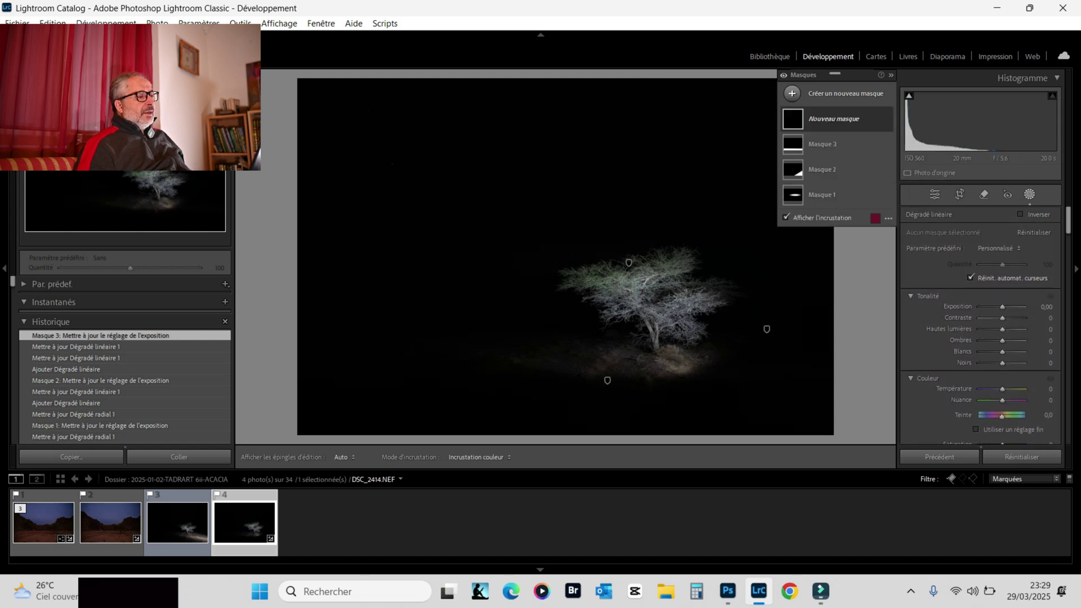
{"action": "mouse_move", "coordinate": [304, 428]}
{"action": "left_mouse_down"}
{"action": "mouse_move", "coordinate": [419, 373]}
{"action": "mouse_move", "coordinate": [458, 315]}
{"action": "mouse_move", "coordinate": [487, 228]}
{"action": "left_mouse_up"}
{"action": "left_click_drag", "start_coordinate": [304, 429], "coordinate": [460, 259]}
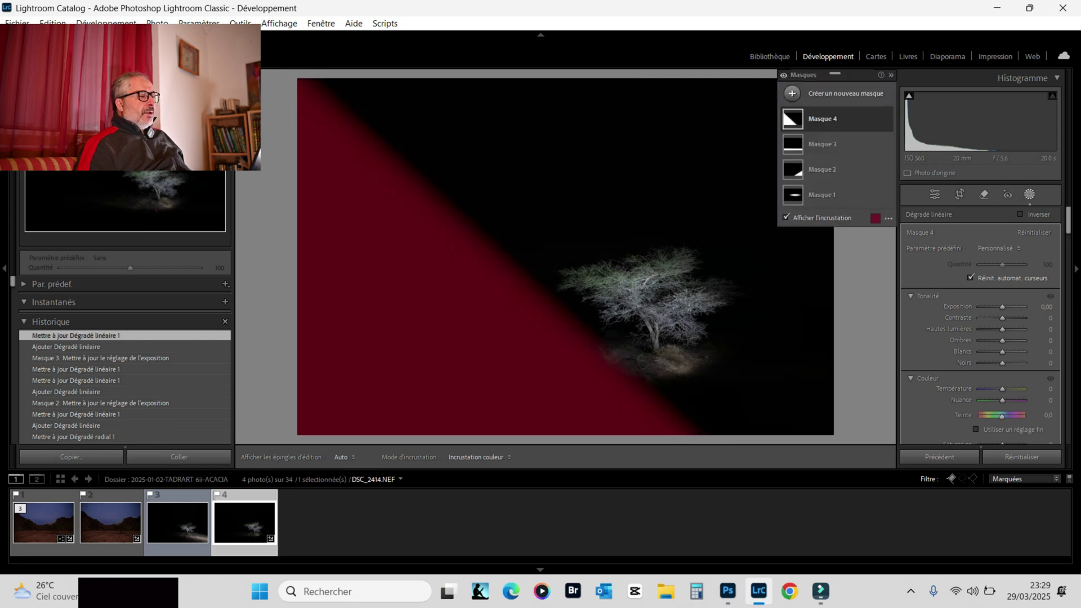
{"action": "key", "text": "Up"}
{"action": "type", "text": "-4"}
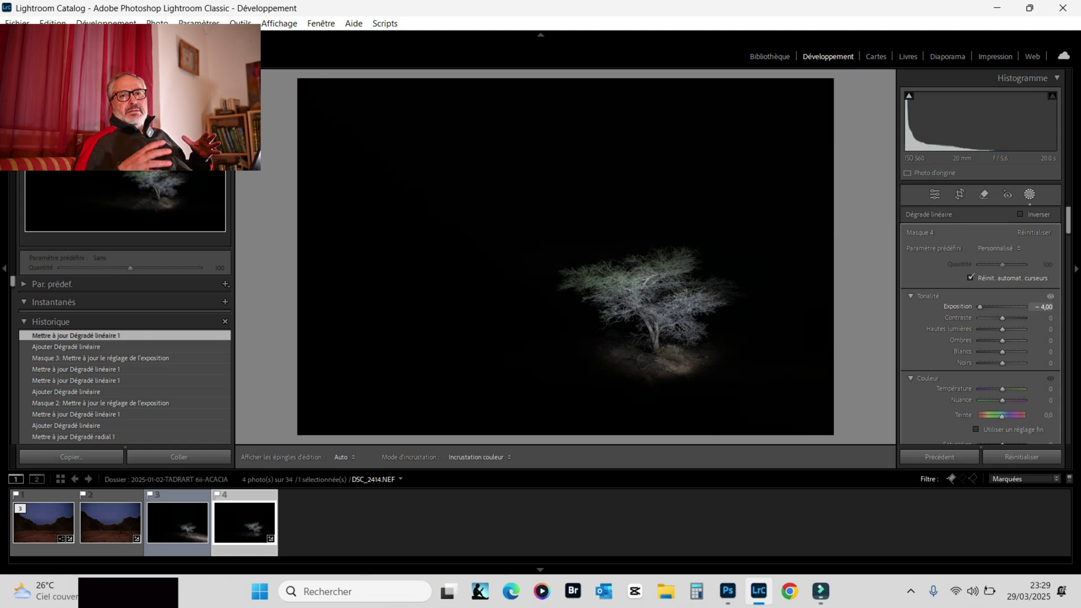
{"action": "key", "text": "Return"}
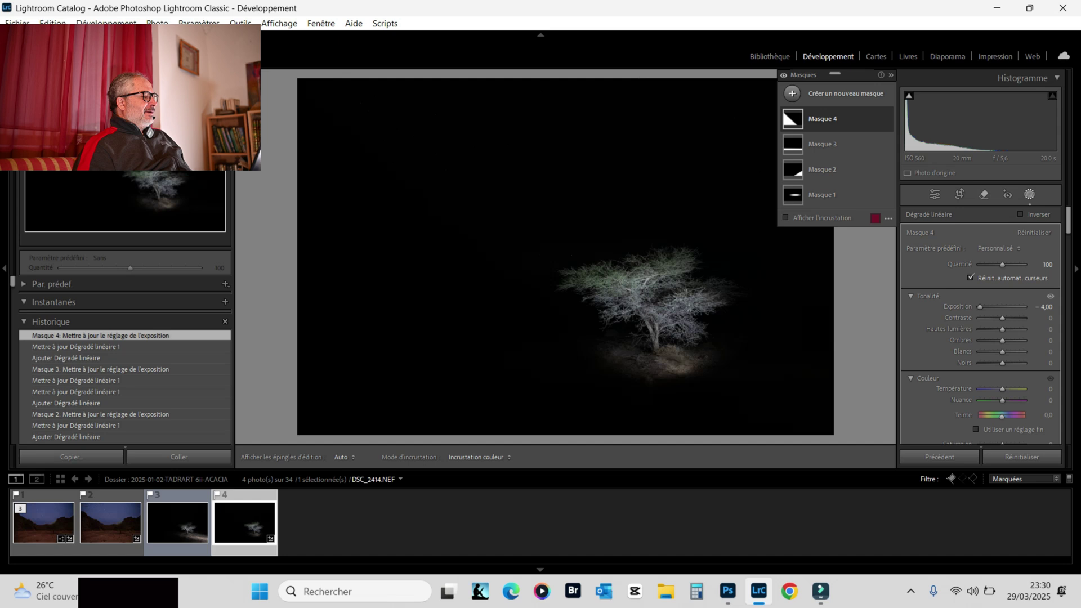
{"action": "key", "text": "Escape"}
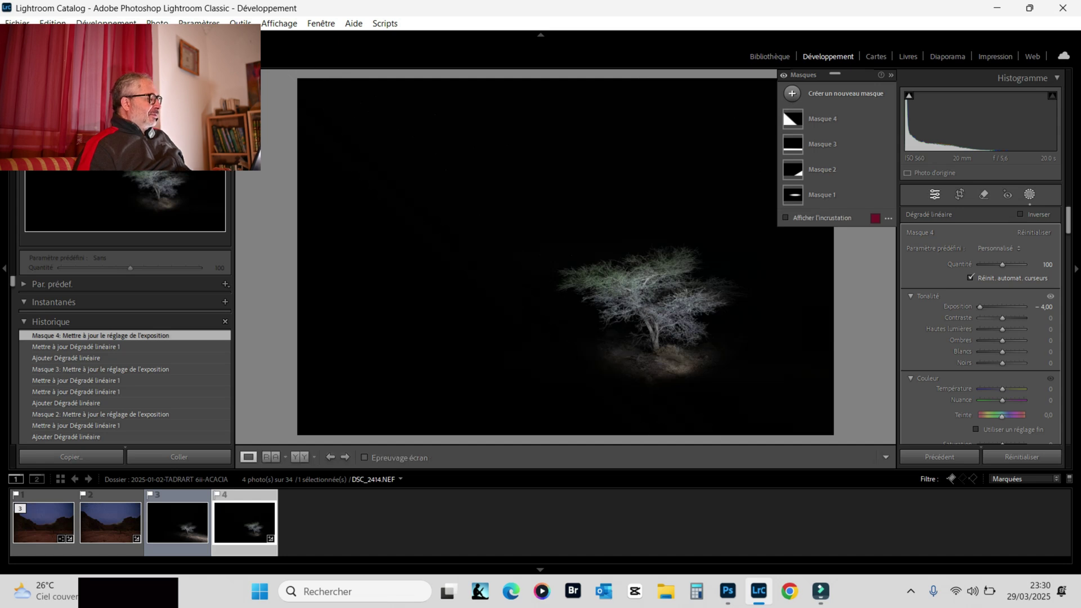
{"action": "key", "text": "Escape"}
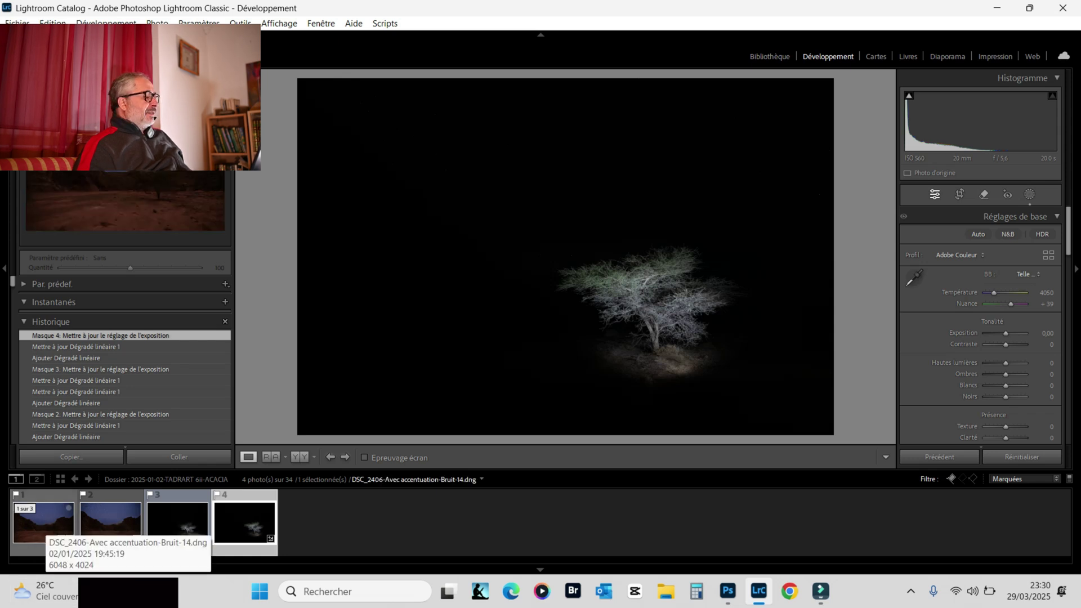
Open DSC_2406-Avec accentuation-Bruit-14.dng and DSC_2414.NEF together as layers in one Photoshop document and maximize its window.
{"action": "left_click", "coordinate": [44, 524], "text": "ctrl"}
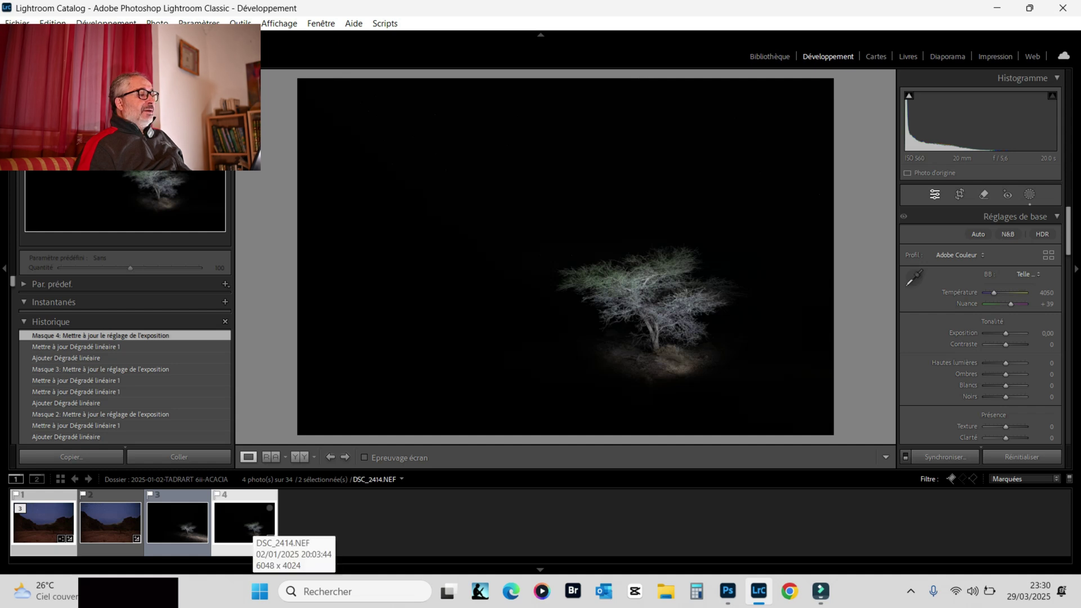
{"action": "right_click", "coordinate": [240, 529]}
{"action": "mouse_move", "coordinate": [293, 189]}
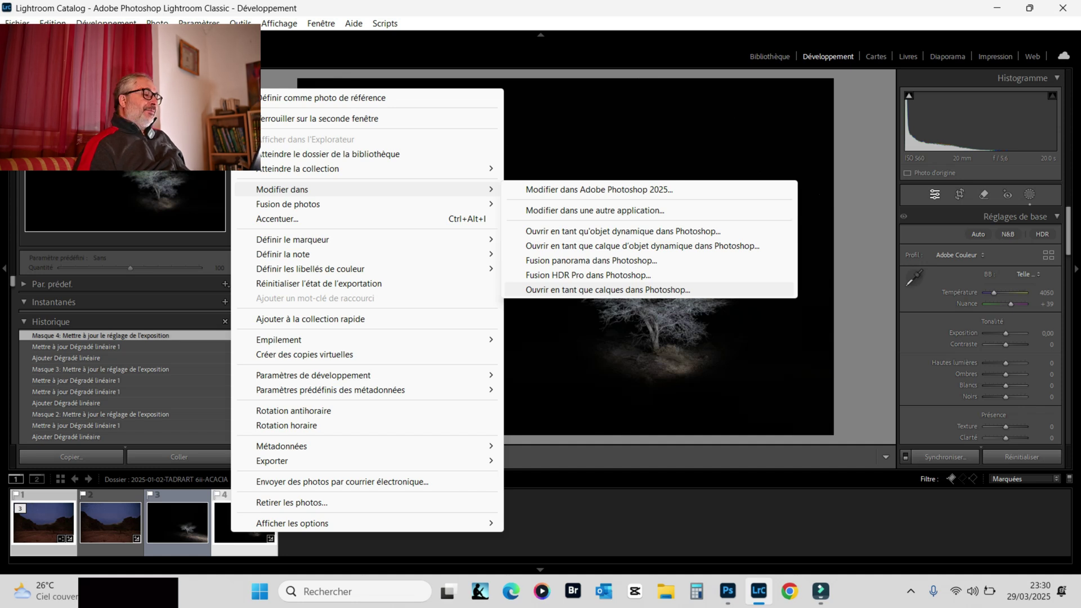
{"action": "left_click", "coordinate": [608, 290]}
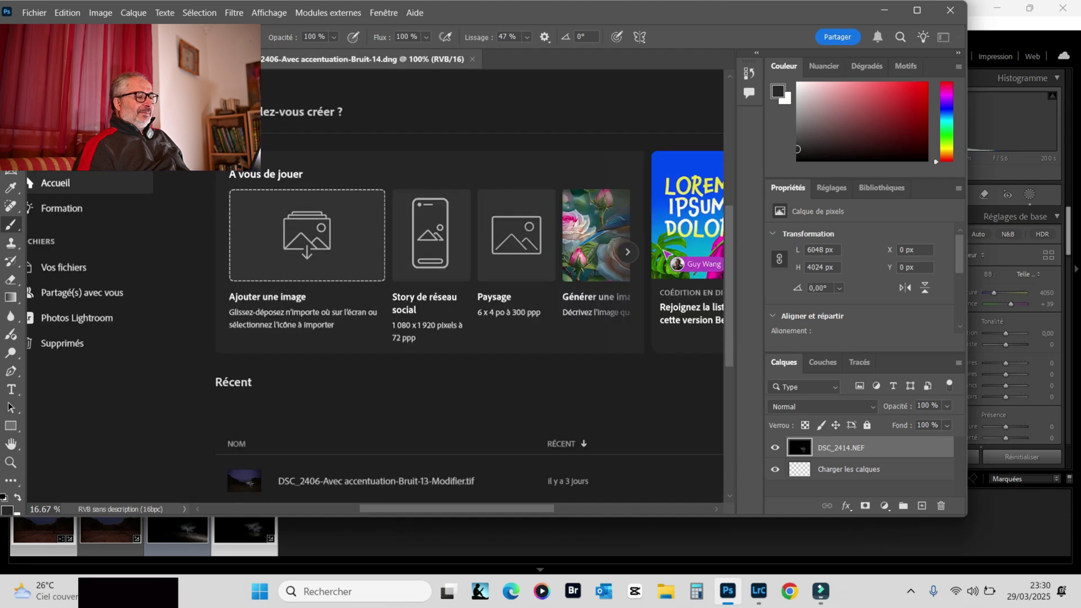
{"action": "left_click", "coordinate": [916, 10]}
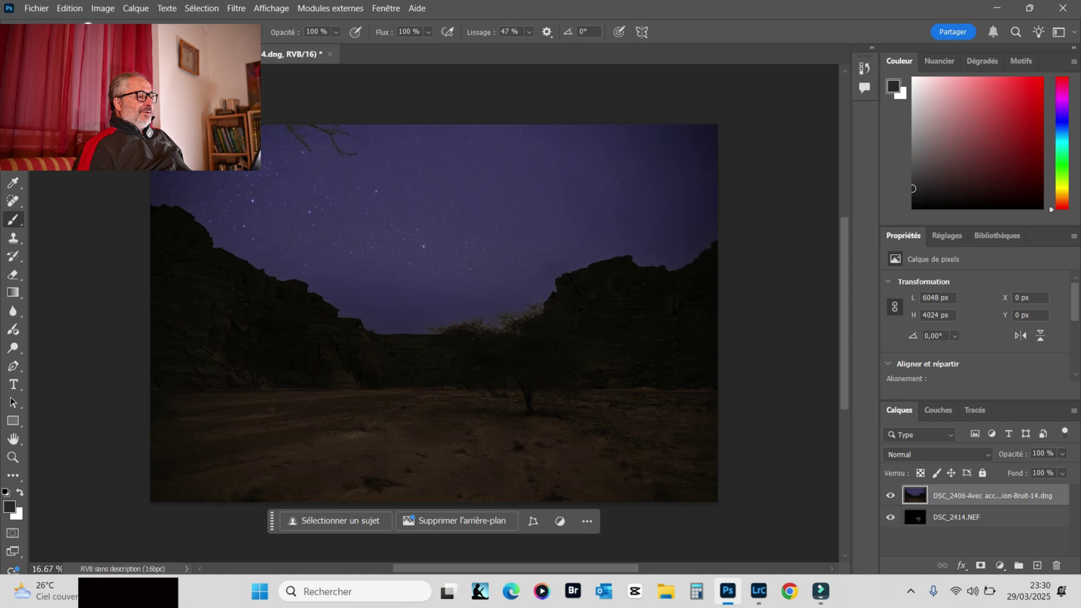
Switch the visibility of the two layers to view the acacia photo and the night landscape separately.
{"action": "left_click", "coordinate": [890, 517]}
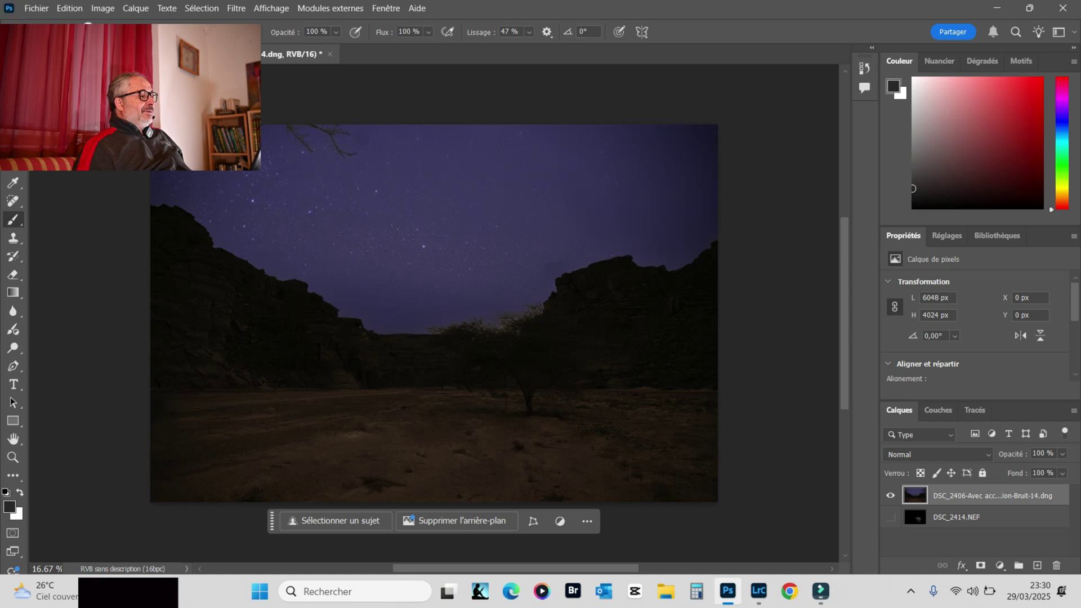
{"action": "left_click", "coordinate": [890, 495]}
{"action": "left_click", "coordinate": [890, 517]}
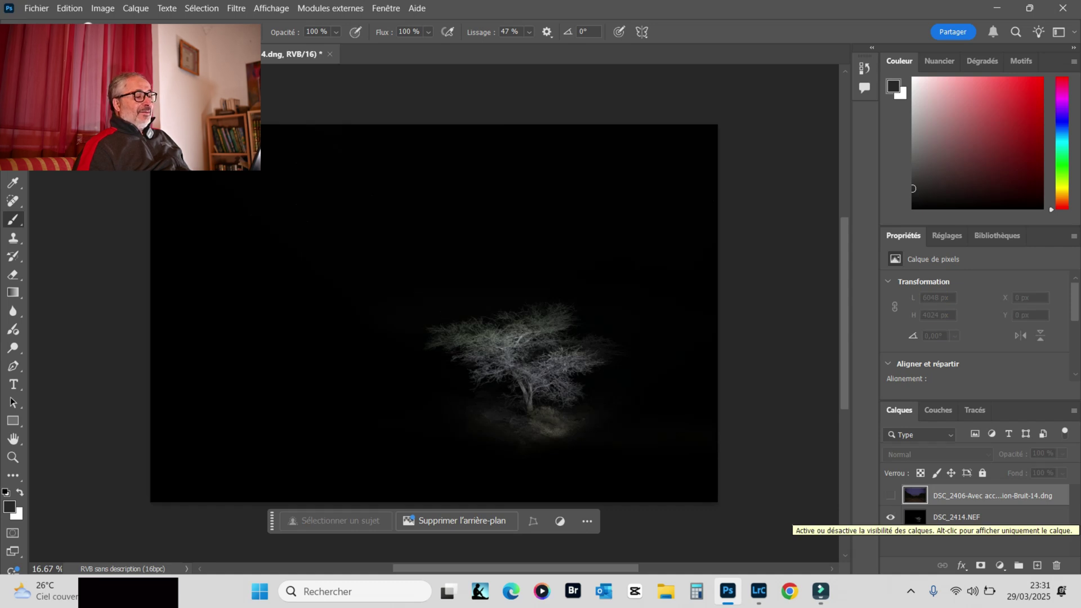
{"action": "left_click", "coordinate": [890, 517]}
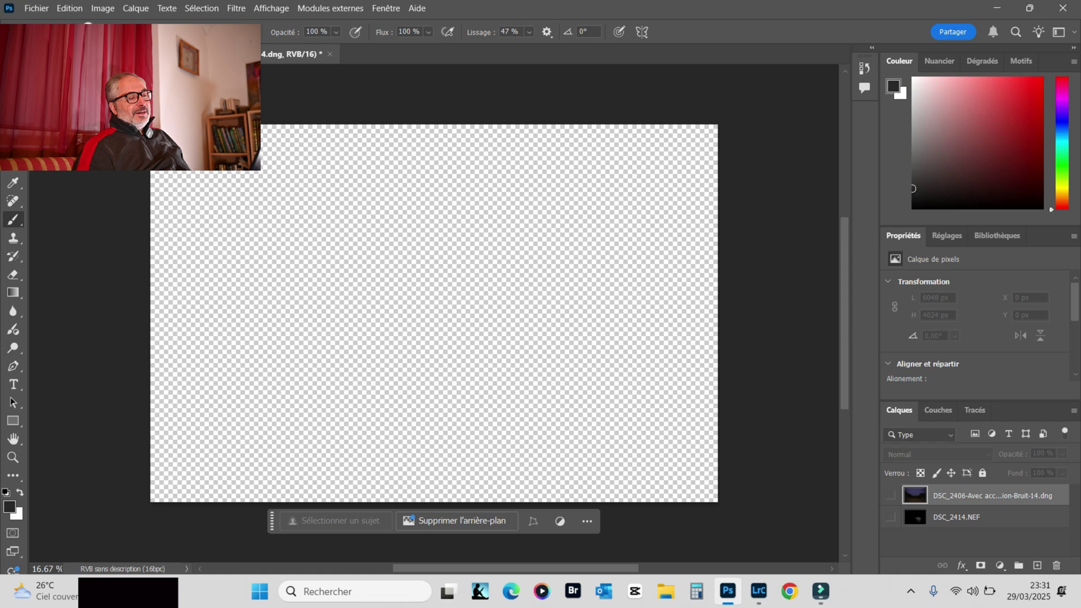
{"action": "left_click", "coordinate": [890, 495]}
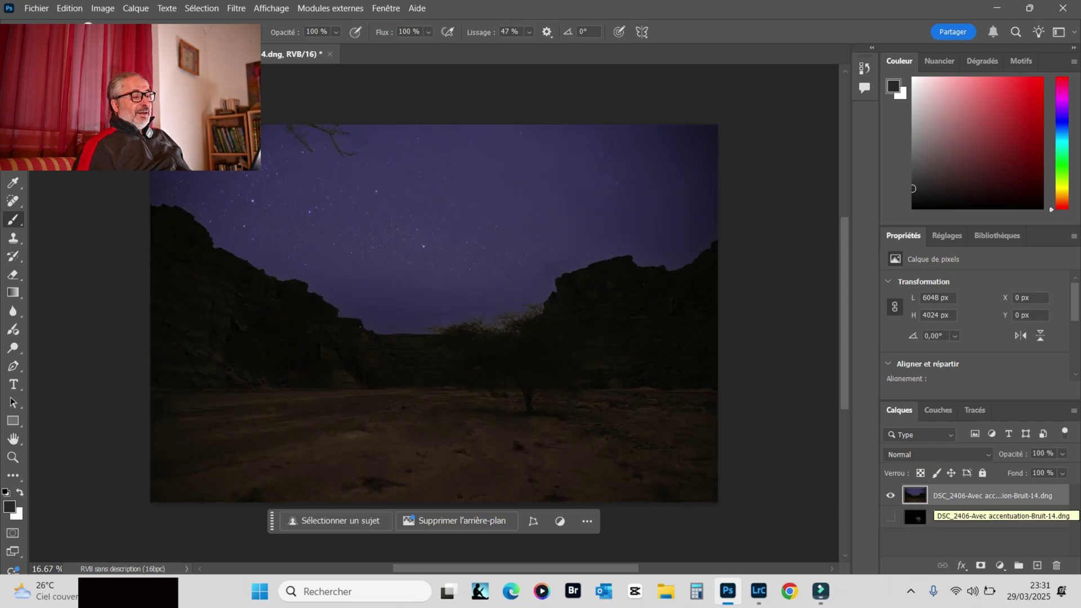
Move the DSC_2406 landscape layer below DSC_2414.NEF and compare the two by toggling their visibility, leaving both shown.
{"action": "left_click_drag", "start_coordinate": [956, 497], "coordinate": [957, 529]}
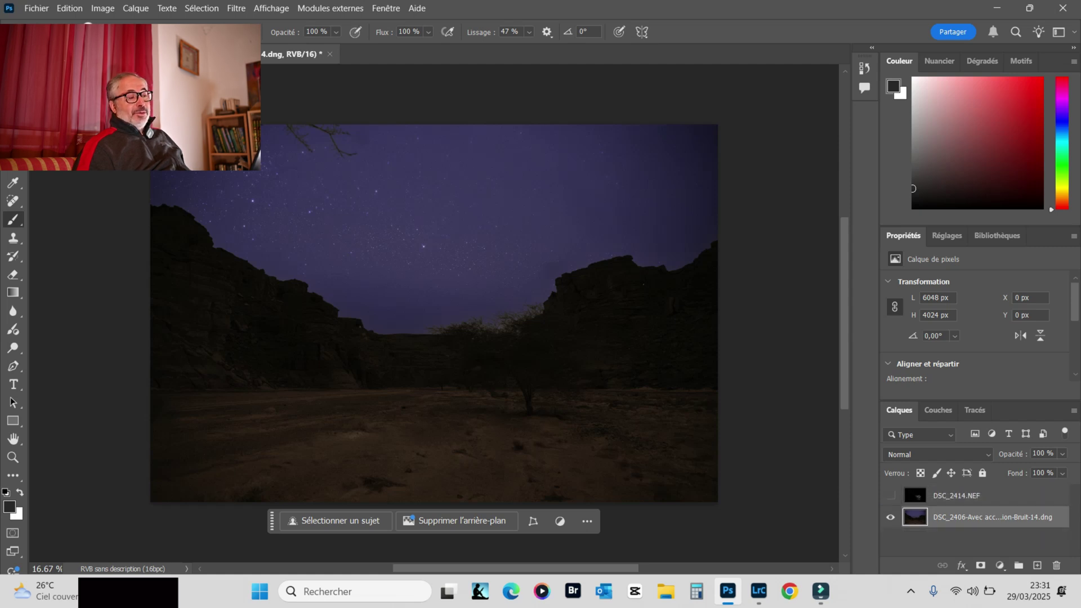
{"action": "left_click", "coordinate": [890, 495]}
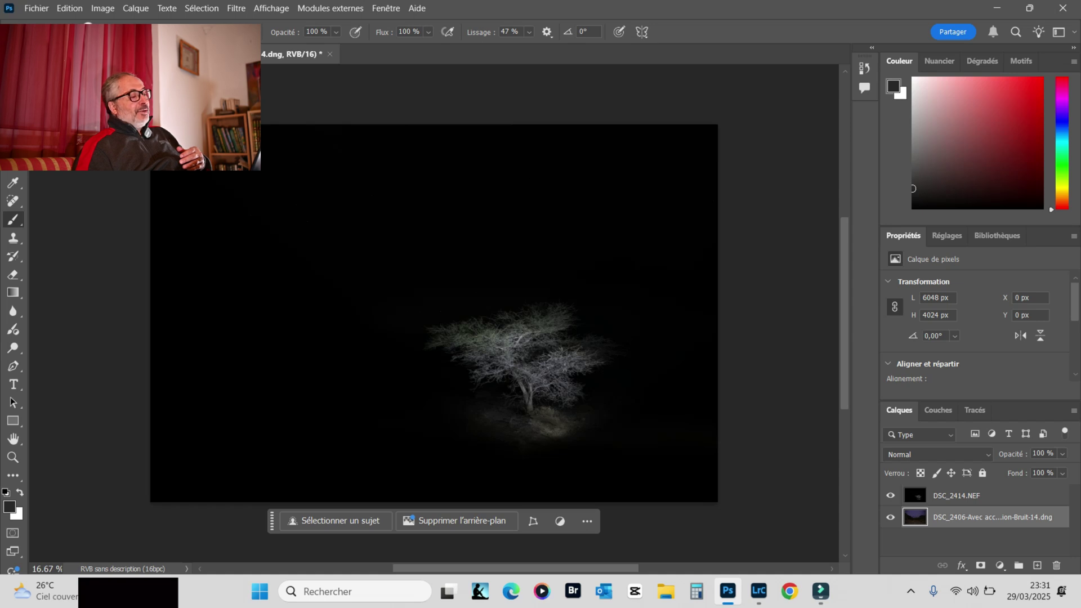
{"action": "left_click", "coordinate": [890, 516]}
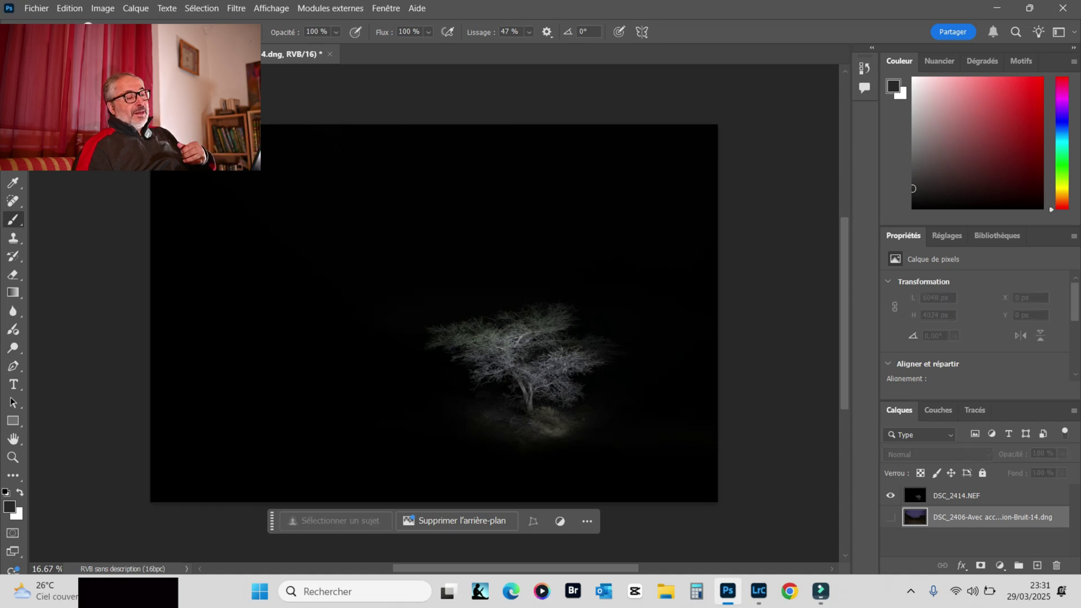
{"action": "left_click", "coordinate": [890, 516]}
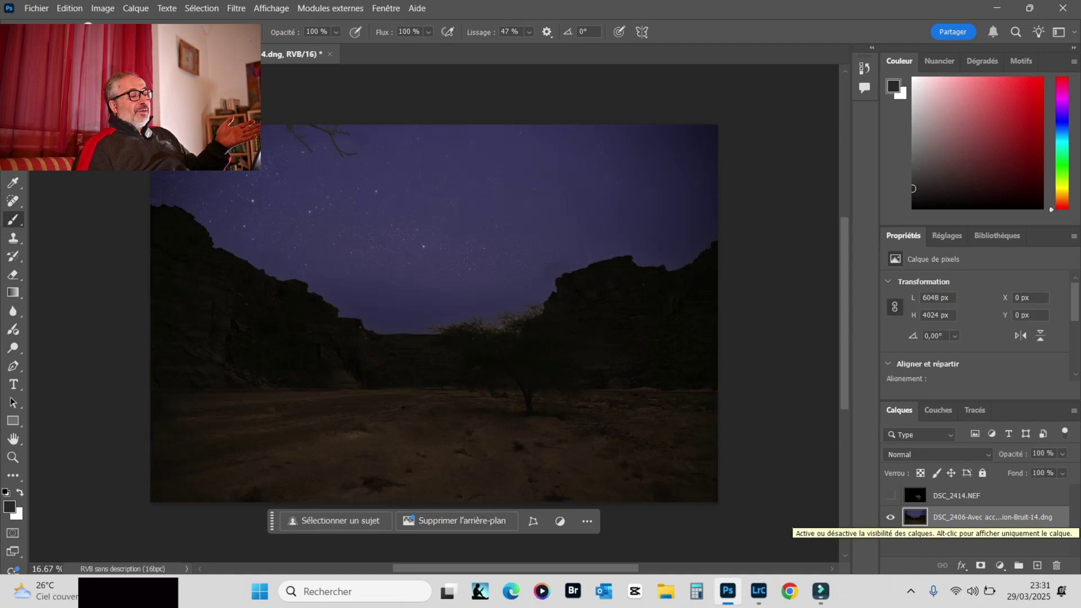
{"action": "left_click", "coordinate": [890, 495]}
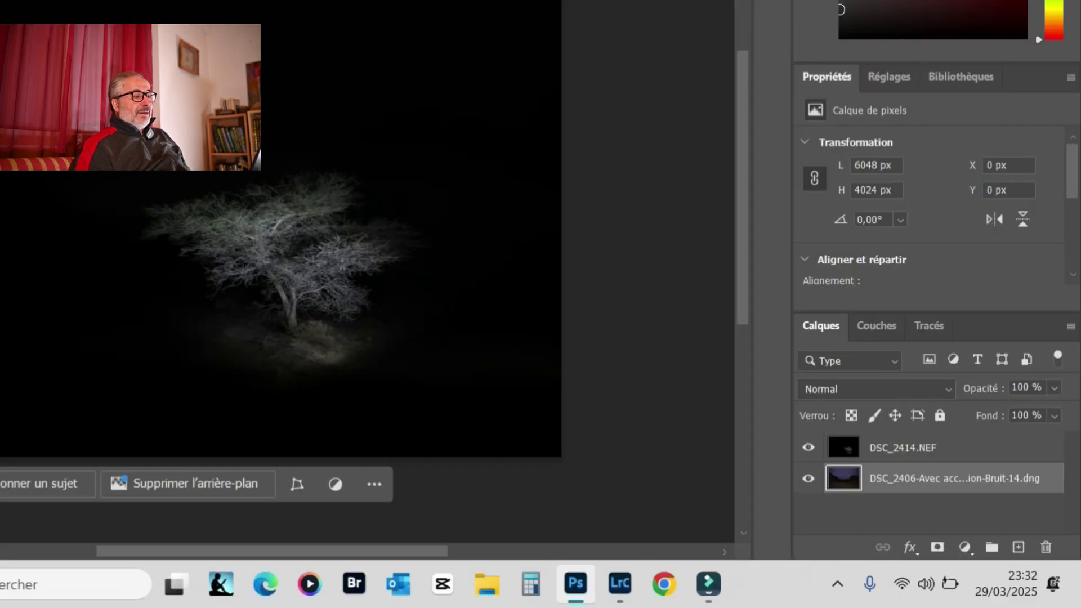
Select both layers, preview several blending modes and set their mode to Eclaircir.
{"action": "left_click", "coordinate": [928, 447], "text": "shift"}
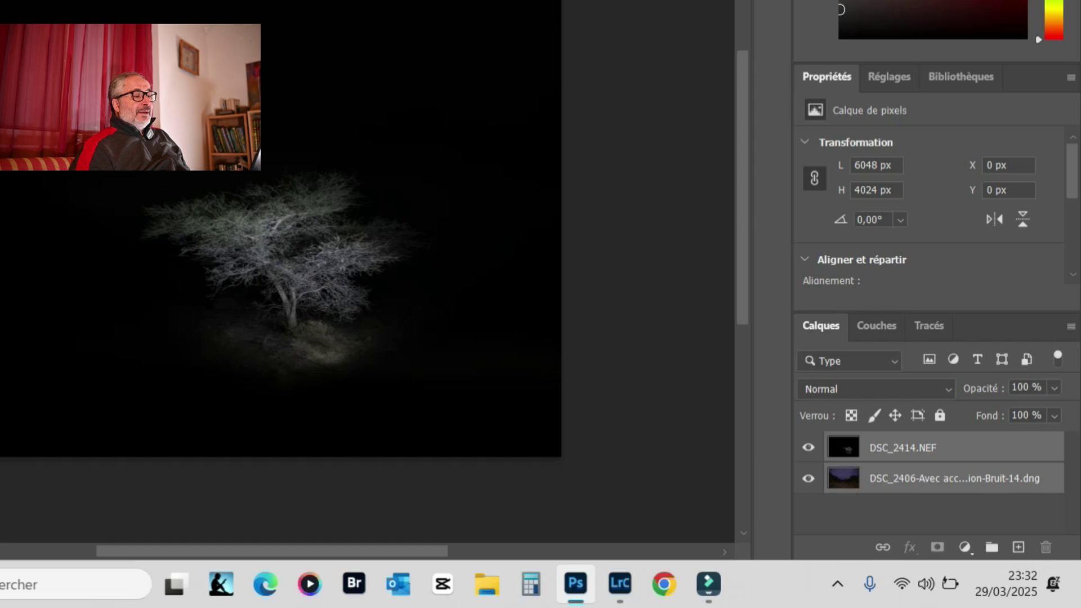
{"action": "left_click", "coordinate": [875, 388]}
{"action": "left_click", "coordinate": [828, 394]}
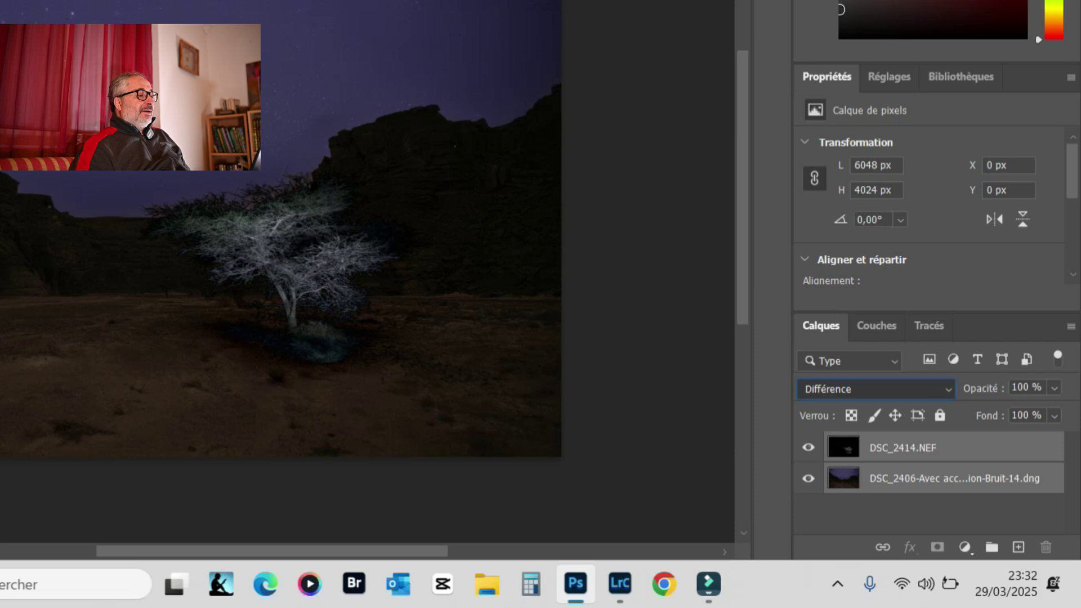
{"action": "left_click", "coordinate": [875, 389]}
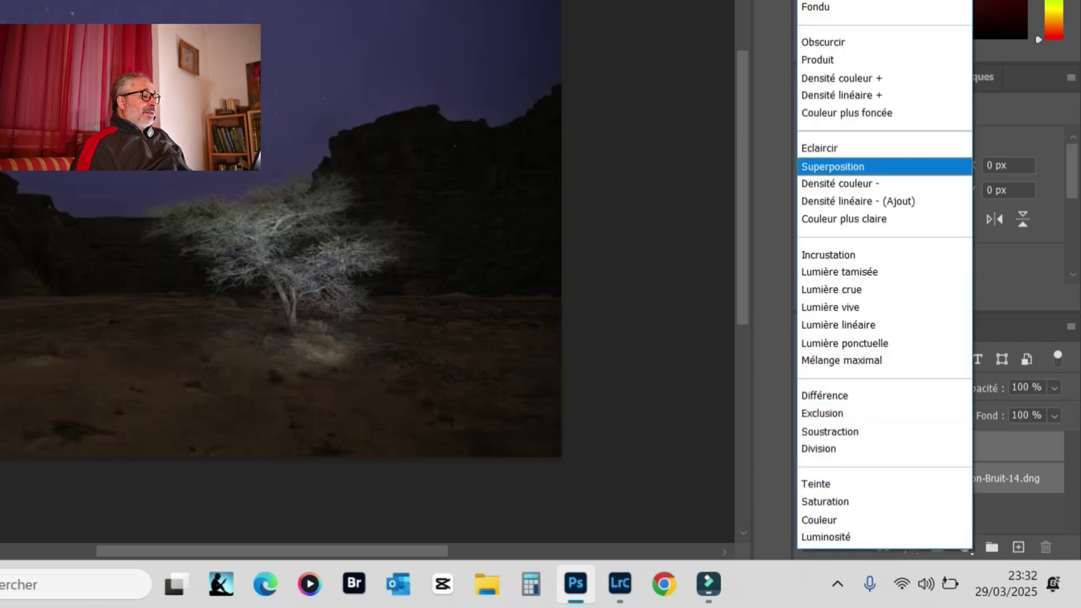
{"action": "key", "text": "Return"}
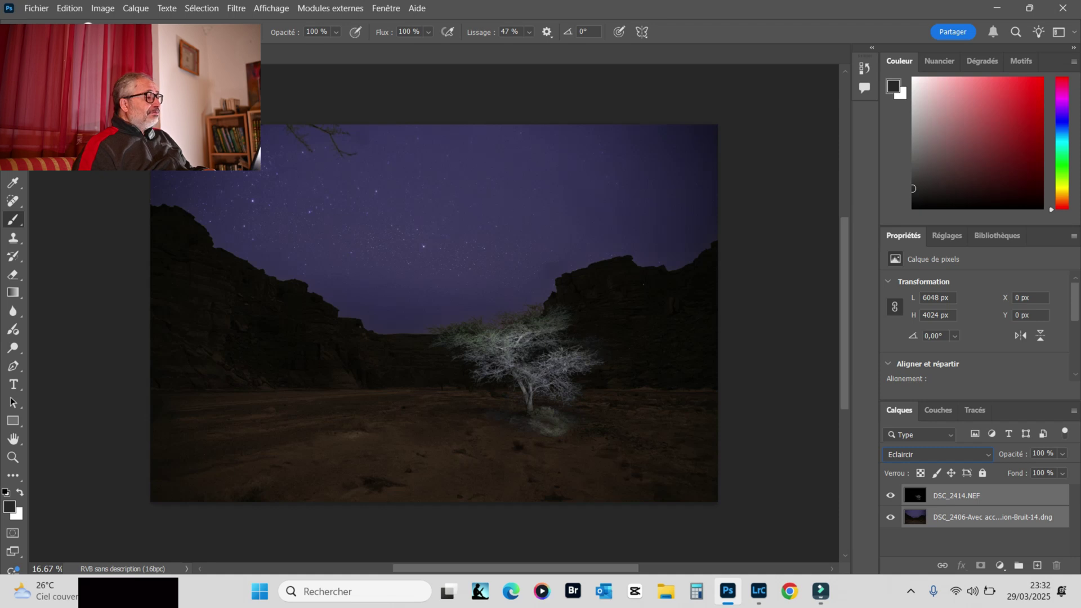
Examine the blended composite at 25 % zoom, checking the lit acacia, the sky, the cliffs and the ground.
{"action": "key", "text": "ctrl+plus"}
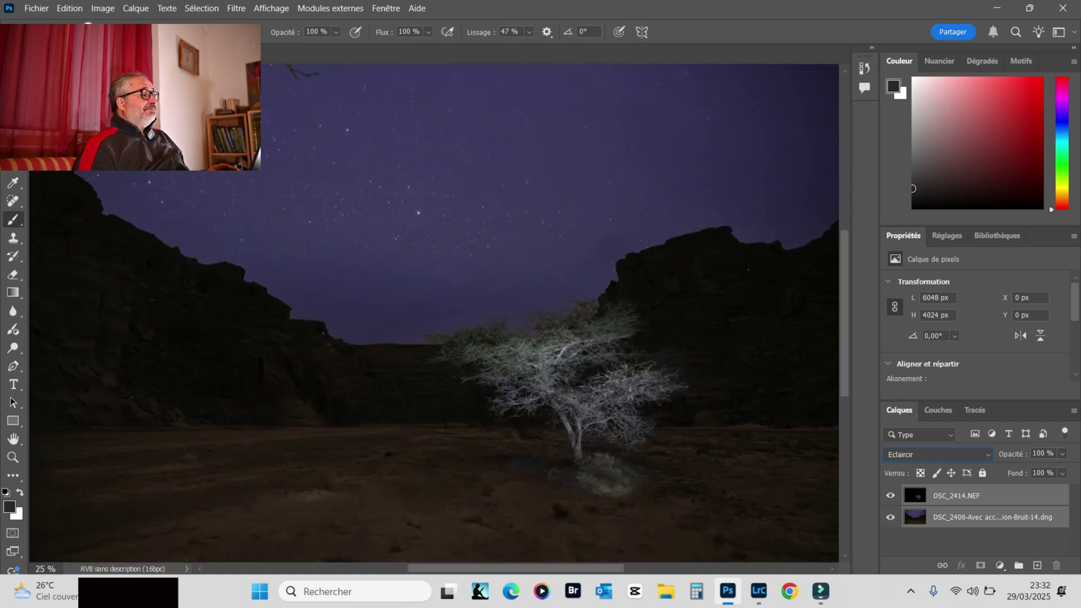
{"action": "scroll", "coordinate": [439, 313], "scroll_direction": "up", "scroll_amount": 2}
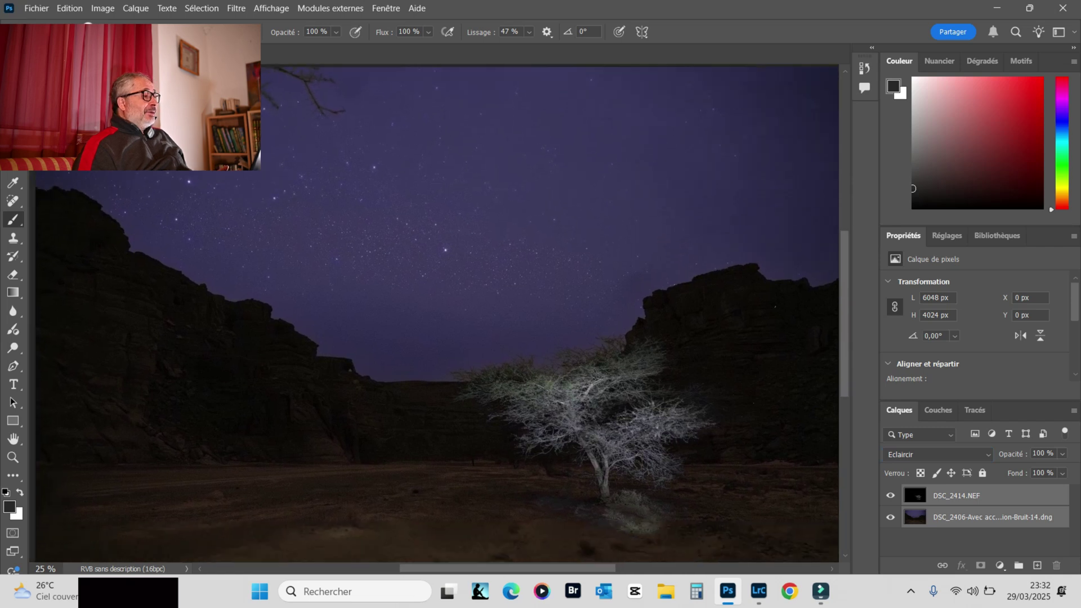
{"action": "scroll", "coordinate": [440, 313], "scroll_direction": "down", "scroll_amount": 3}
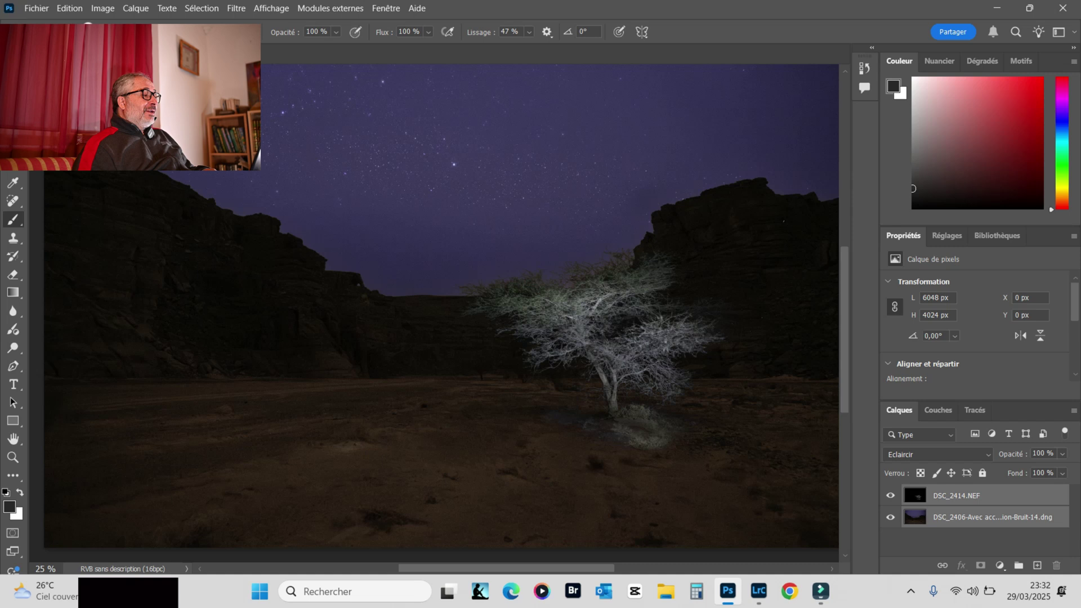
{"action": "scroll", "coordinate": [439, 313], "scroll_direction": "right", "scroll_amount": 6}
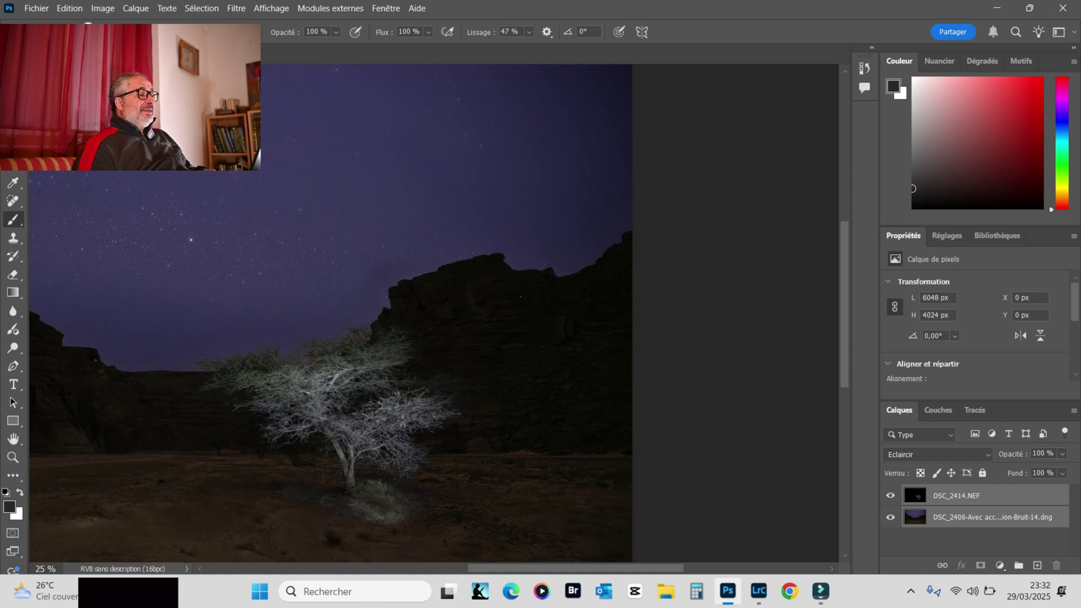
{"action": "scroll", "coordinate": [439, 313], "scroll_direction": "left", "scroll_amount": 8}
{"action": "scroll", "coordinate": [439, 313], "scroll_direction": "left", "scroll_amount": 1}
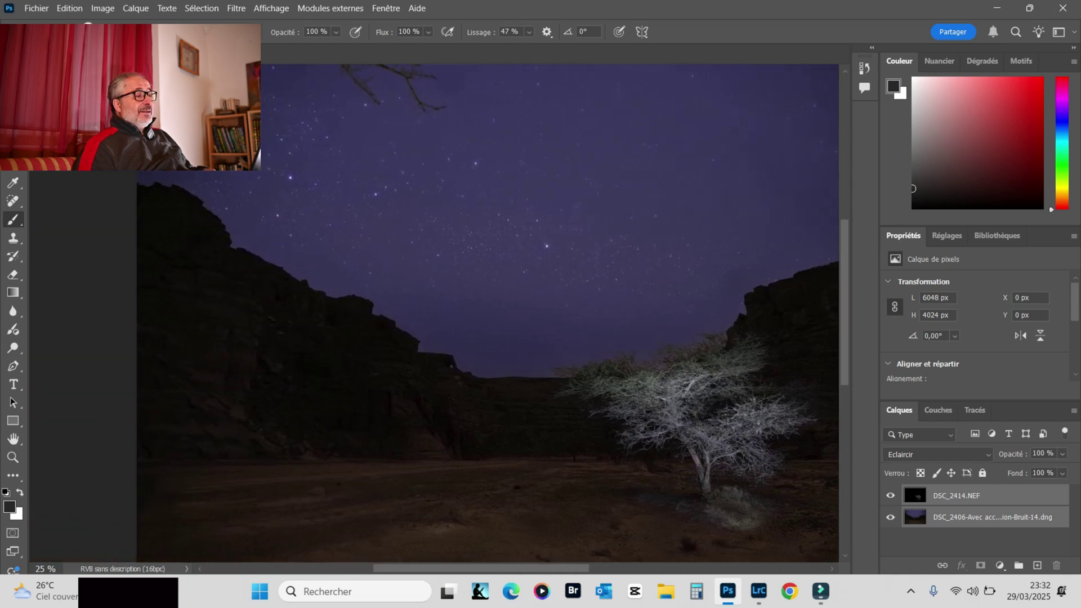
{"action": "scroll", "coordinate": [439, 313], "scroll_direction": "down", "scroll_amount": 3}
{"action": "scroll", "coordinate": [439, 313], "scroll_direction": "right", "scroll_amount": 5}
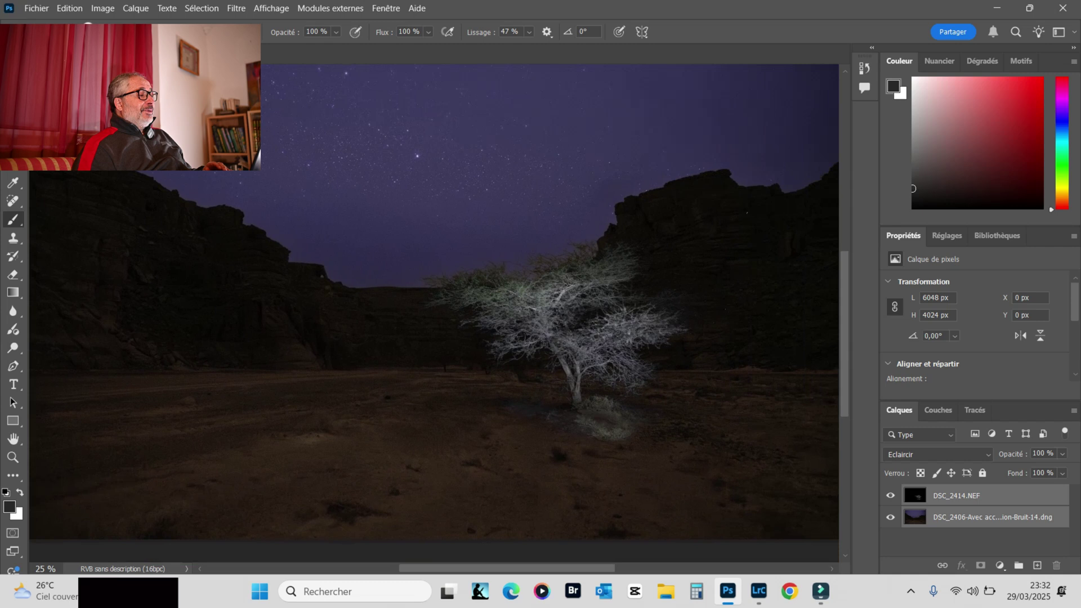
{"action": "scroll", "coordinate": [439, 313], "scroll_direction": "up", "scroll_amount": 2}
{"action": "scroll", "coordinate": [440, 313], "scroll_direction": "left", "scroll_amount": 2}
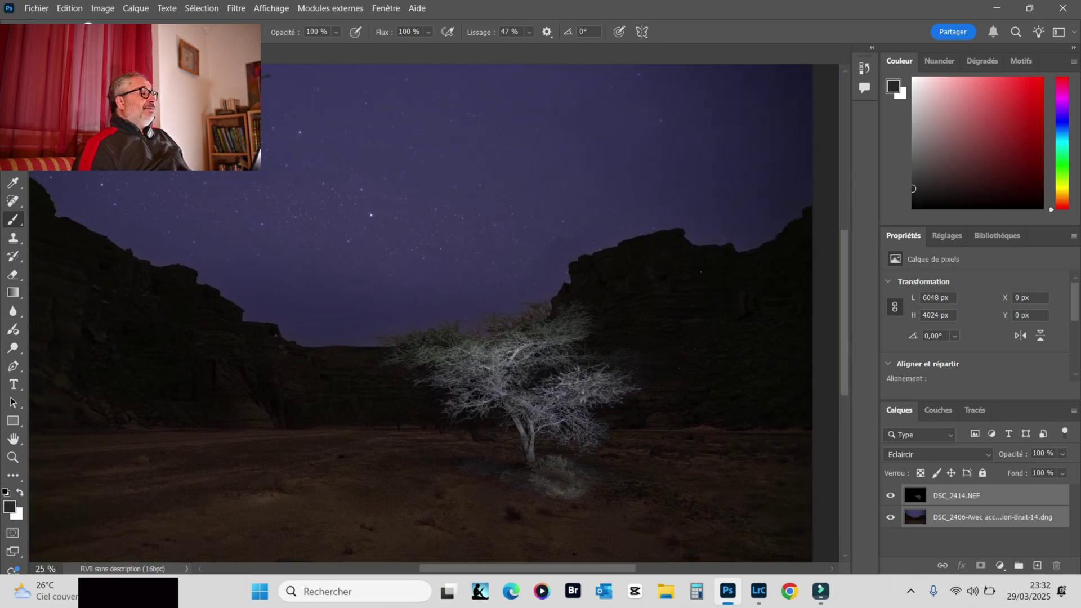
Save the layered composite and flatten it into a single background layer.
{"action": "scroll", "coordinate": [439, 313], "scroll_direction": "left", "scroll_amount": 1}
{"action": "key", "text": "ctrl+s"}
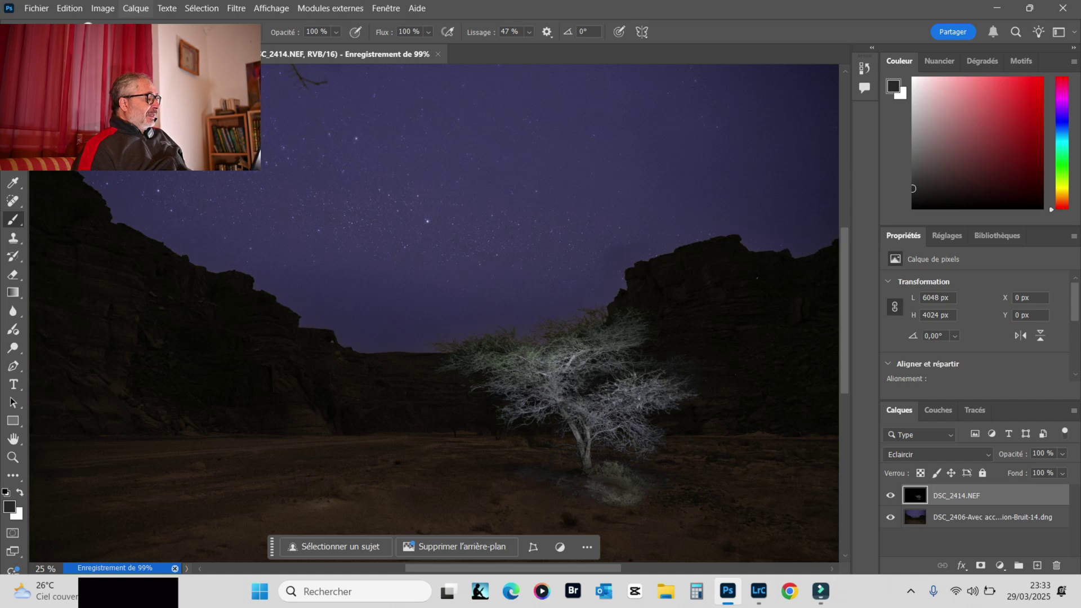
{"action": "left_click", "coordinate": [135, 8]}
{"action": "left_click", "coordinate": [135, 9]}
{"action": "left_click", "coordinate": [136, 9]}
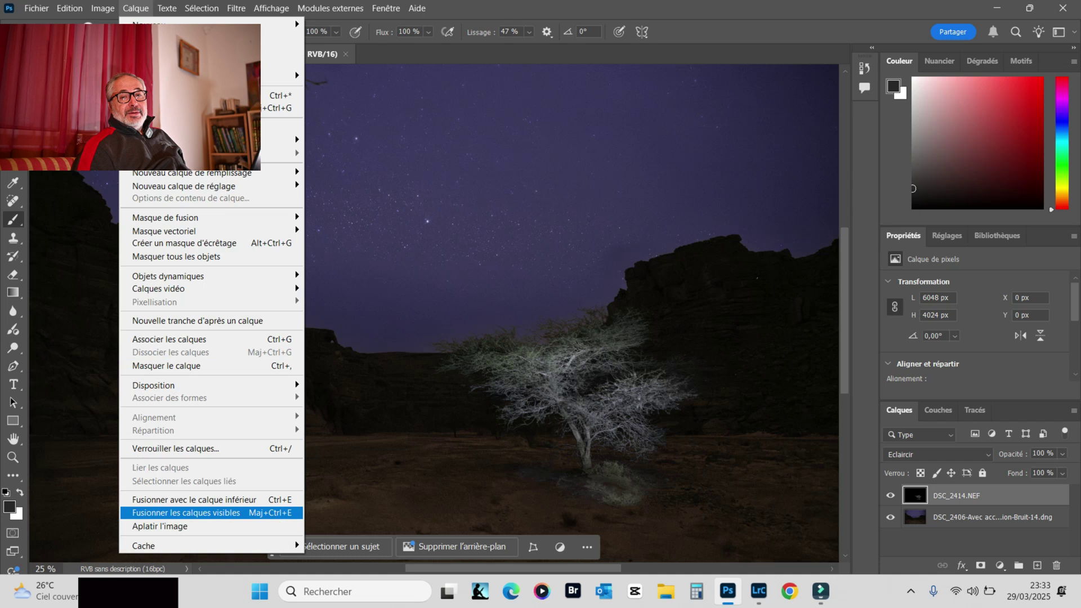
{"action": "left_click", "coordinate": [160, 526]}
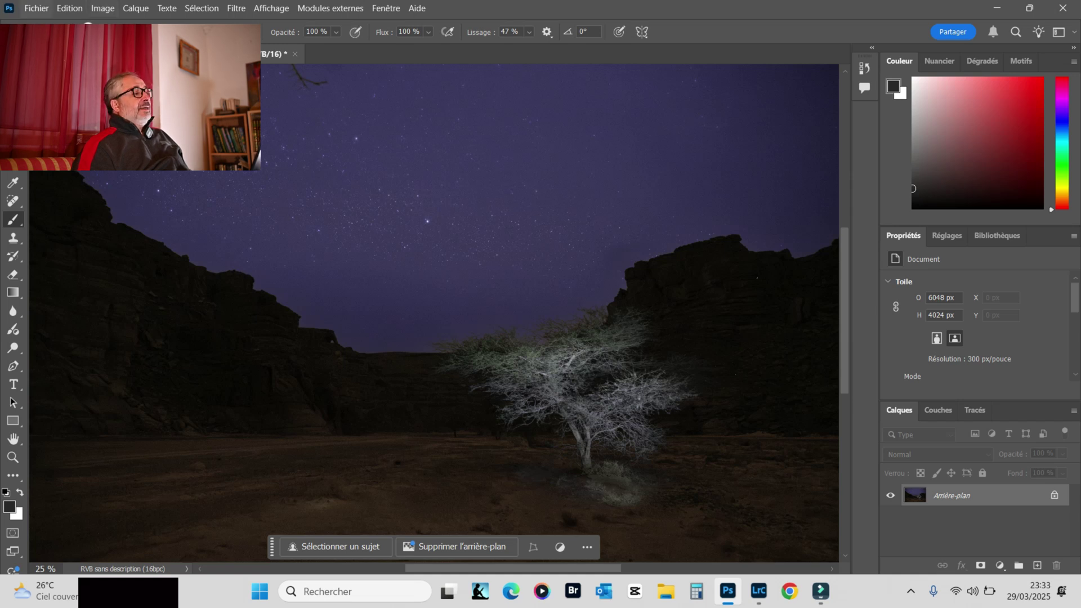
Save the flattened image and return to Lightroom Classic, hiding the filmstrip to enlarge the composite in Développement.
{"action": "key", "text": "alt+f"}
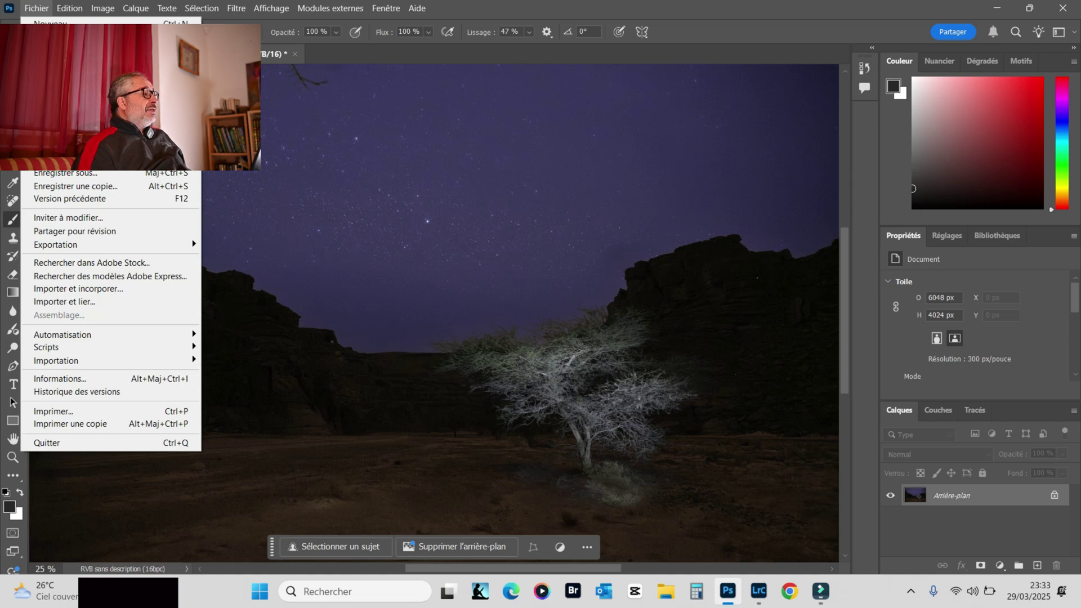
{"action": "key", "text": "ctrl+s"}
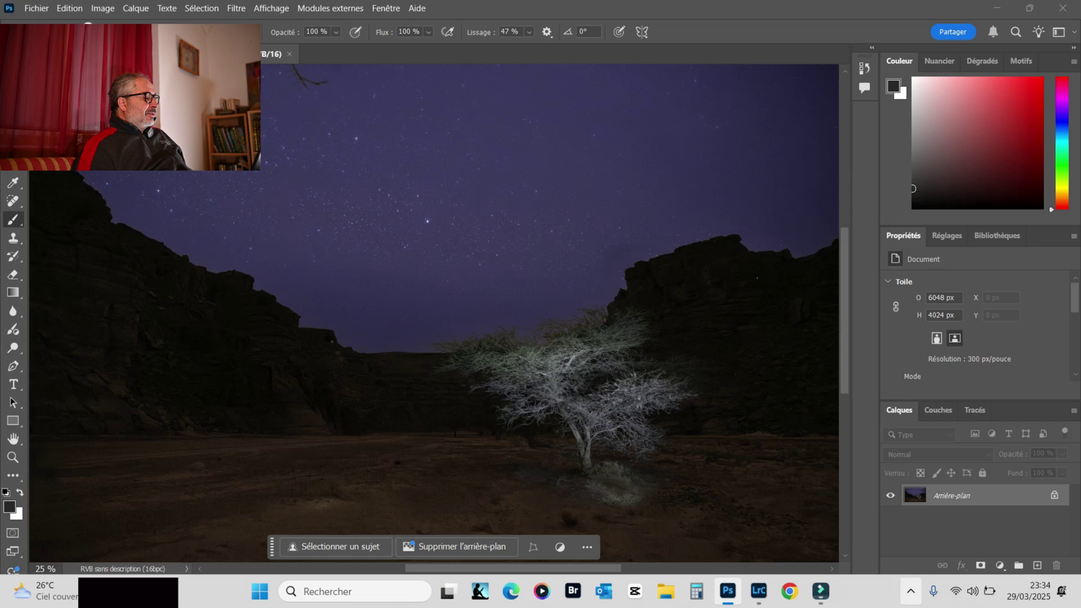
{"action": "key", "text": "alt+Tab"}
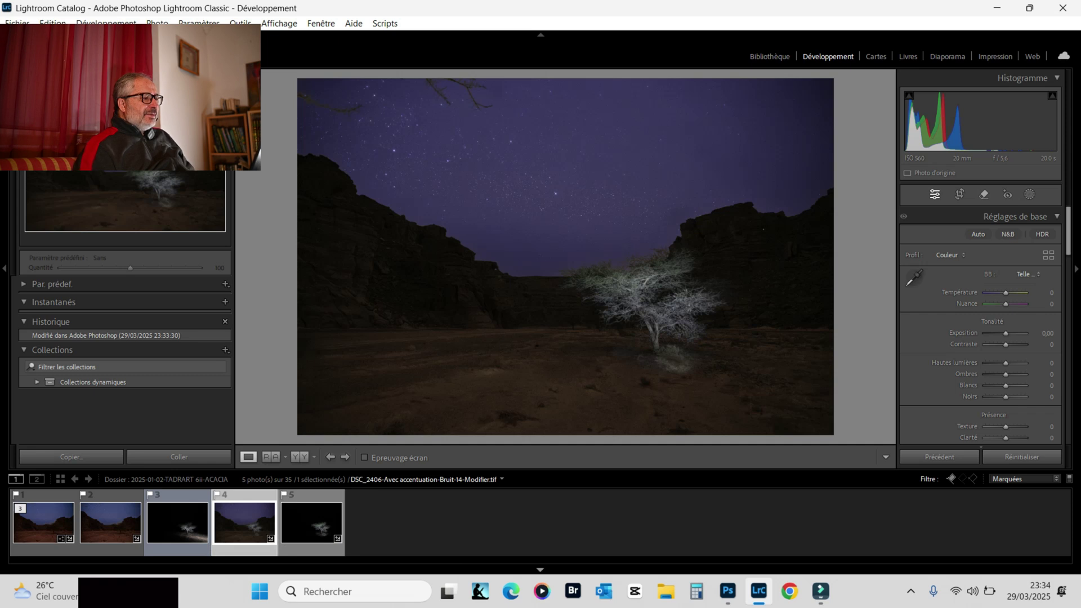
{"action": "key", "text": "F6"}
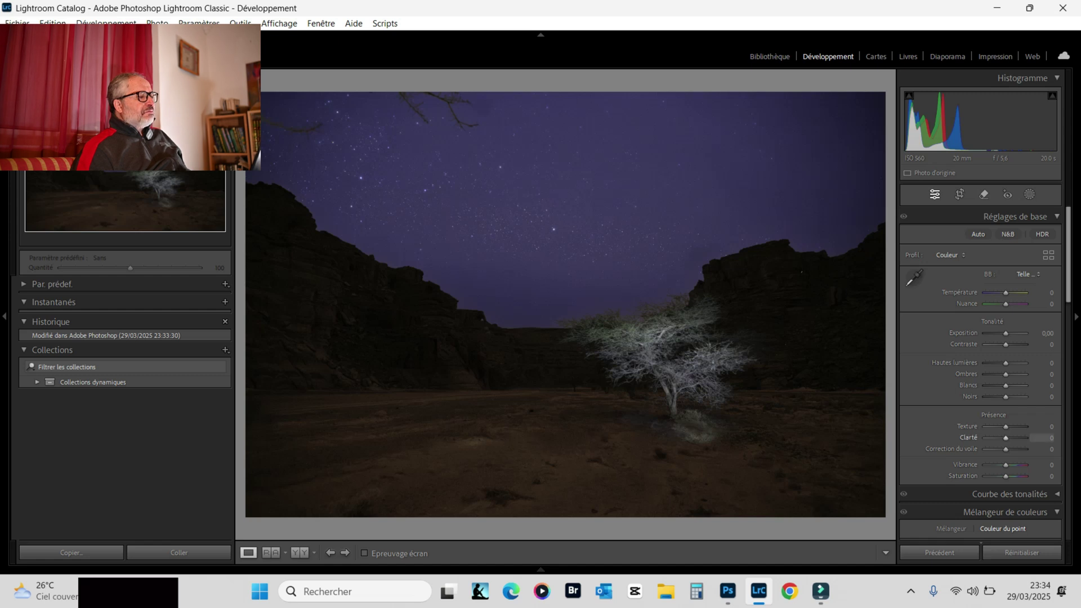
Try a negative Clarté and a Correction du voile of +49 on the composite, resetting each slider to 0.
{"action": "mouse_move", "coordinate": [1005, 437]}
{"action": "left_mouse_down"}
{"action": "mouse_move", "coordinate": [1017, 438]}
{"action": "mouse_move", "coordinate": [997, 437]}
{"action": "left_mouse_up"}
{"action": "double_click", "coordinate": [998, 437]}
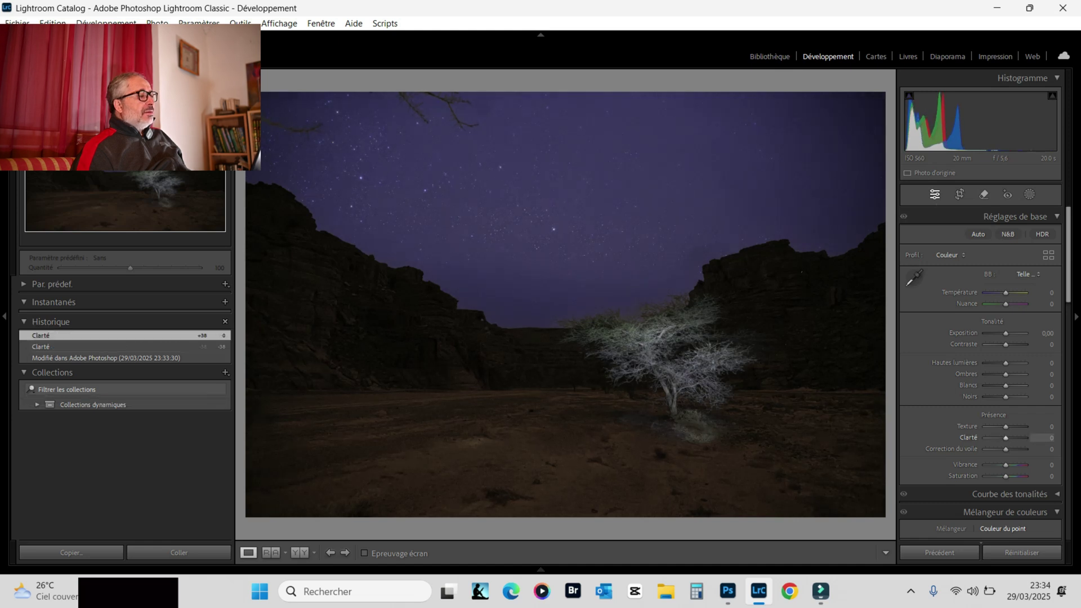
{"action": "left_click_drag", "start_coordinate": [1007, 449], "coordinate": [1015, 448]}
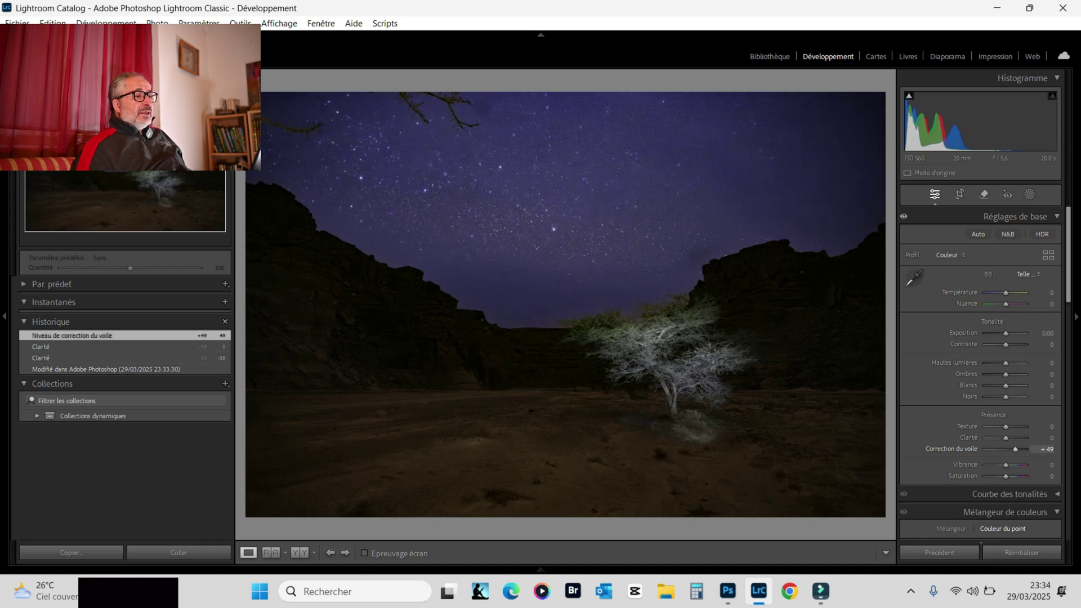
{"action": "double_click", "coordinate": [1015, 449]}
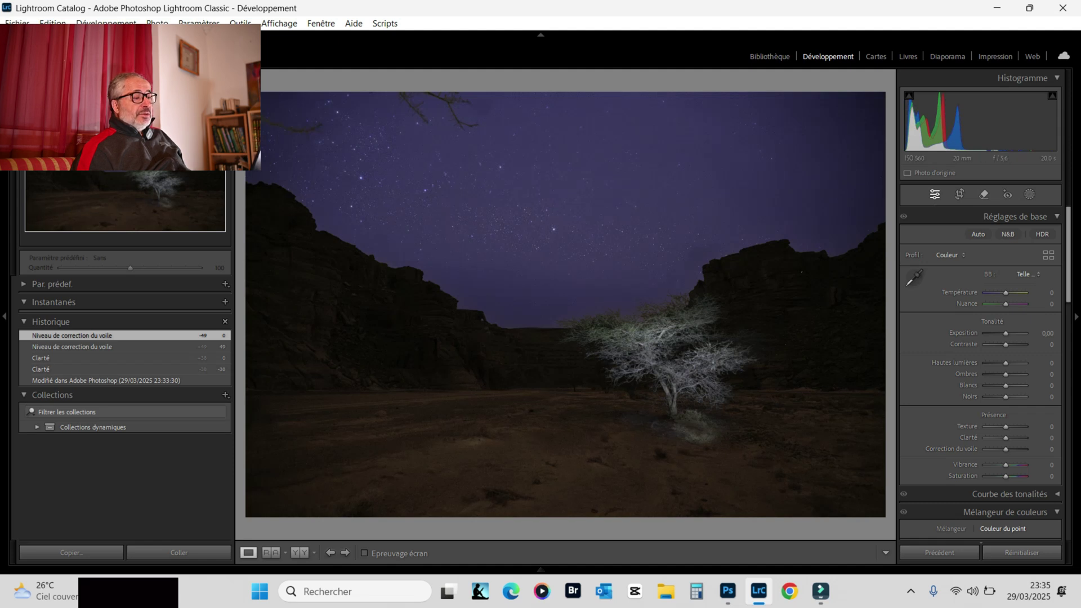
Enable chromatic aberration removal and the lens profile correction for the composite.
{"action": "scroll", "coordinate": [981, 372], "scroll_direction": "down", "scroll_amount": 10}
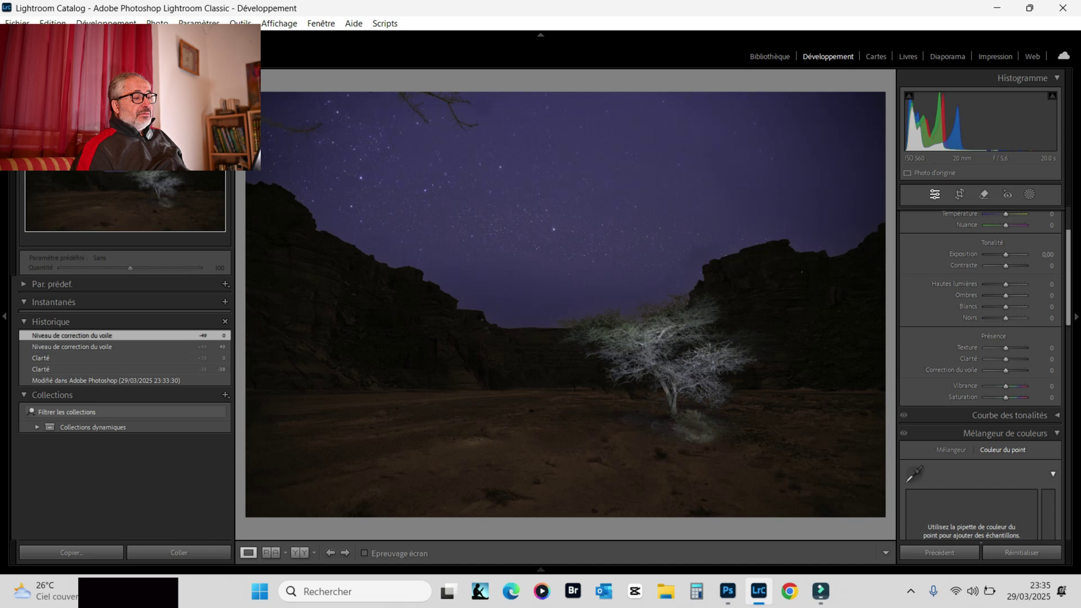
{"action": "scroll", "coordinate": [981, 371], "scroll_direction": "down", "scroll_amount": 8}
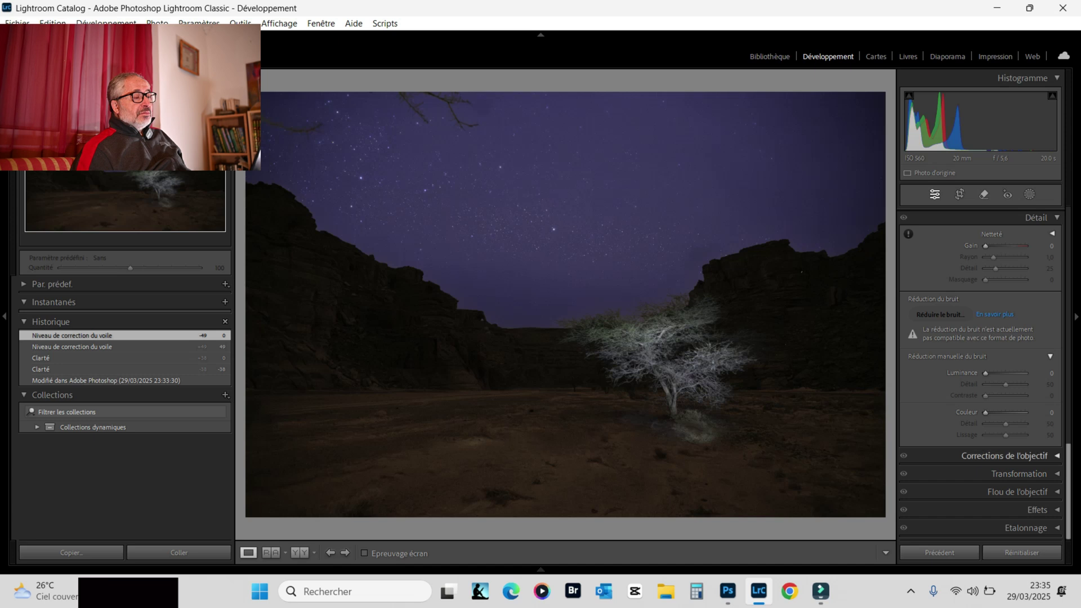
{"action": "left_click", "coordinate": [1005, 456]}
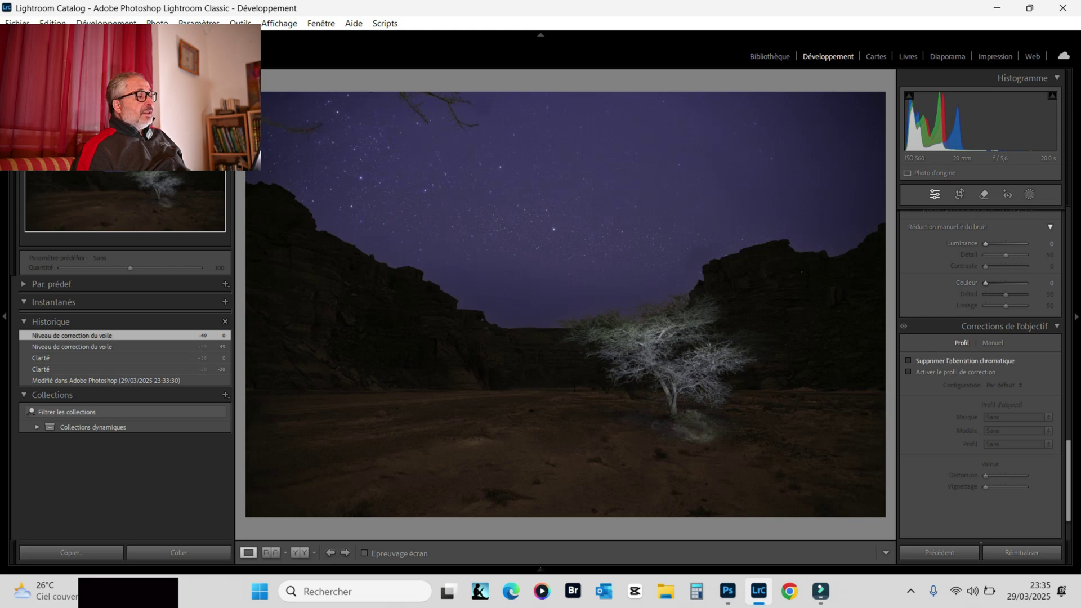
{"action": "left_click", "coordinate": [909, 360]}
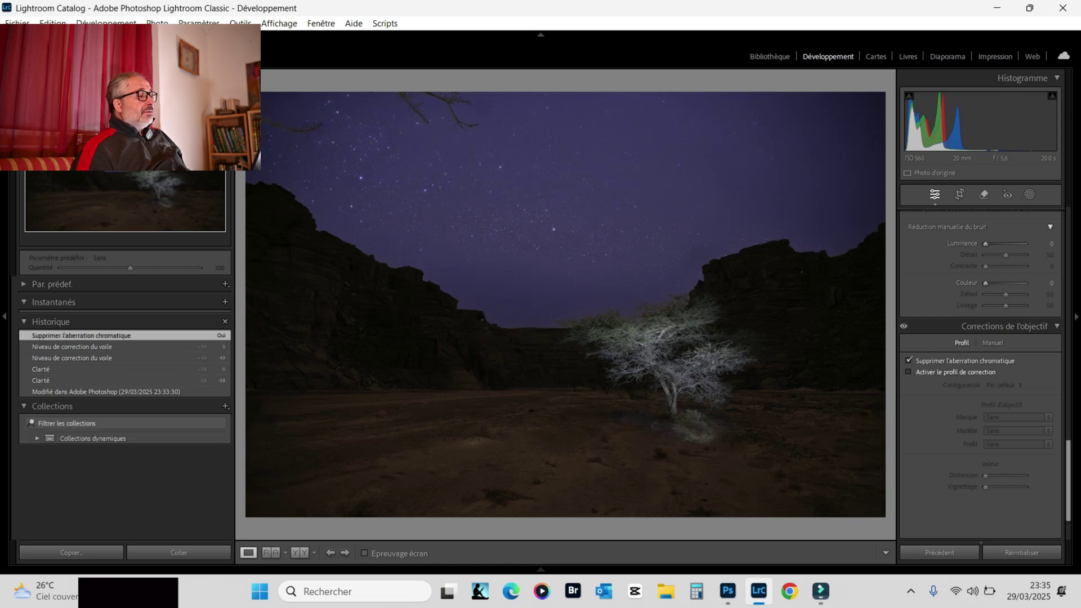
{"action": "left_click", "coordinate": [908, 372]}
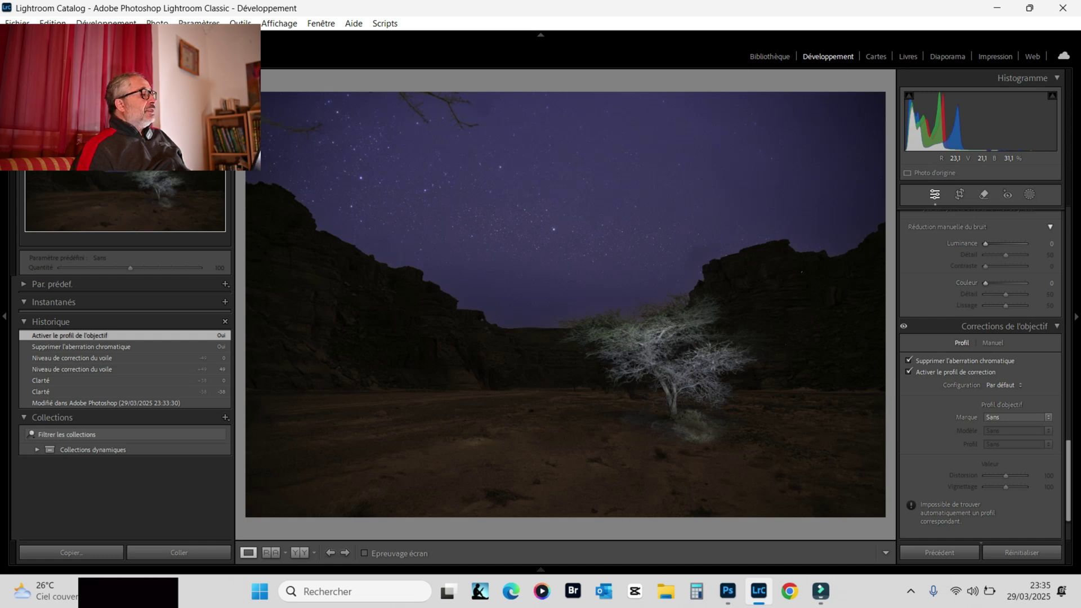
Heal the small white streak on the dark cliff to the right of the acacia with a Corriger spot.
{"action": "key", "text": "z"}
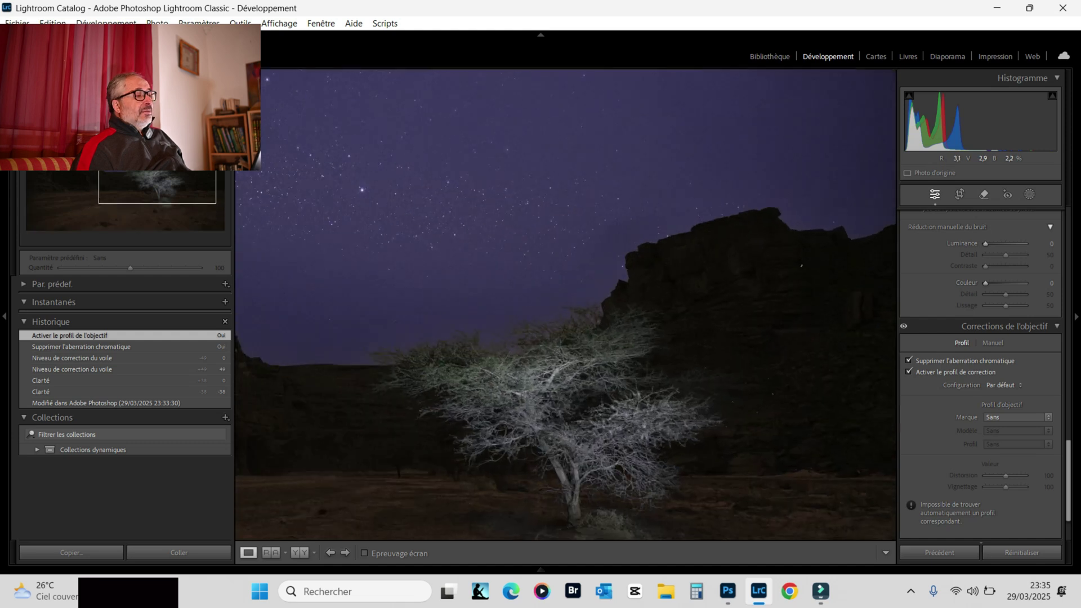
{"action": "key", "text": "z"}
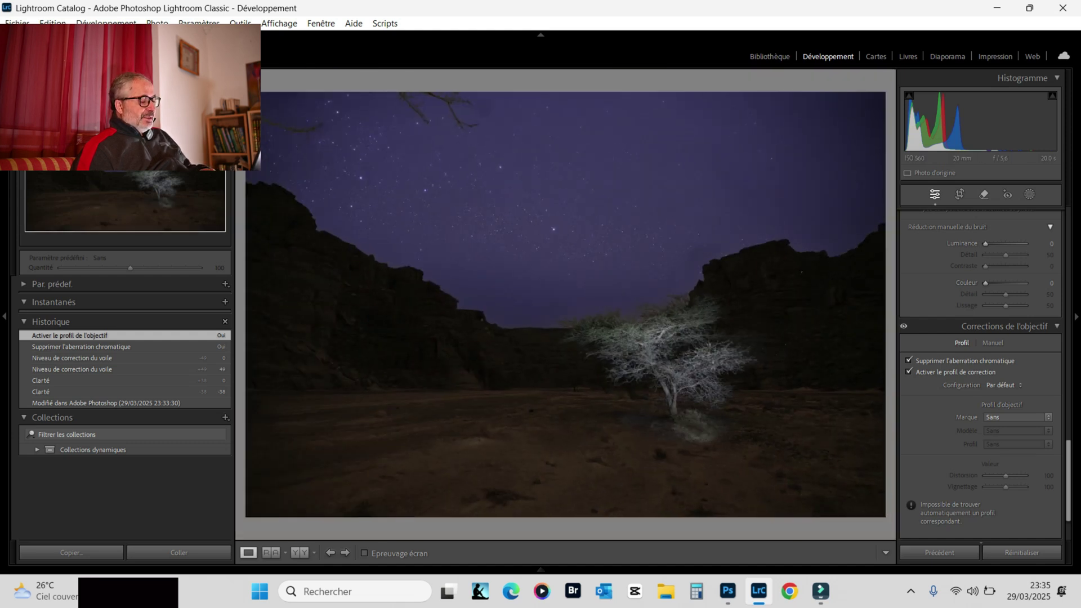
{"action": "key", "text": "z"}
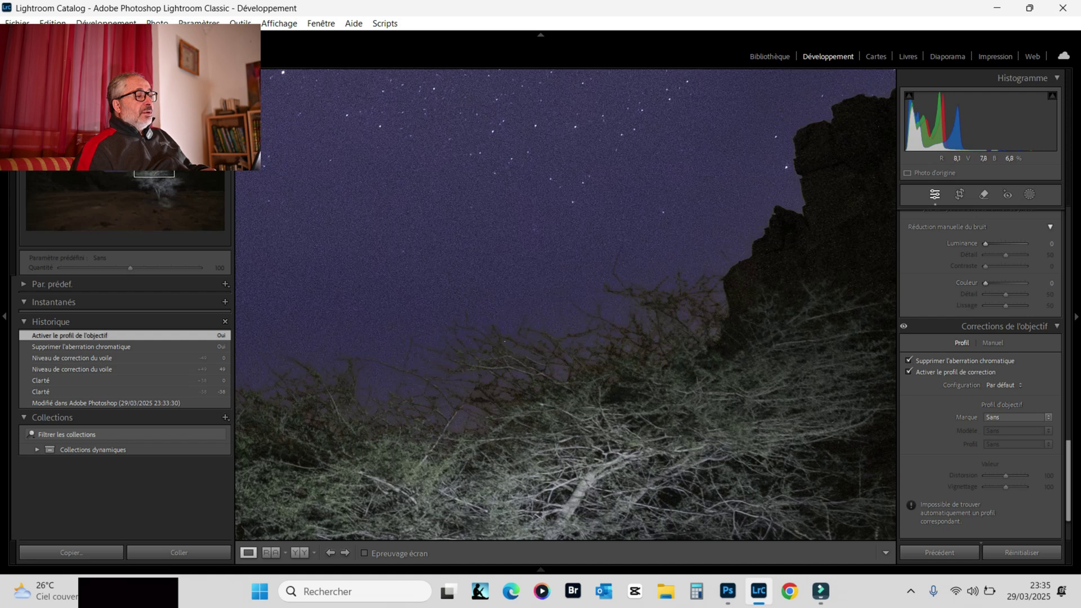
{"action": "key", "text": "z"}
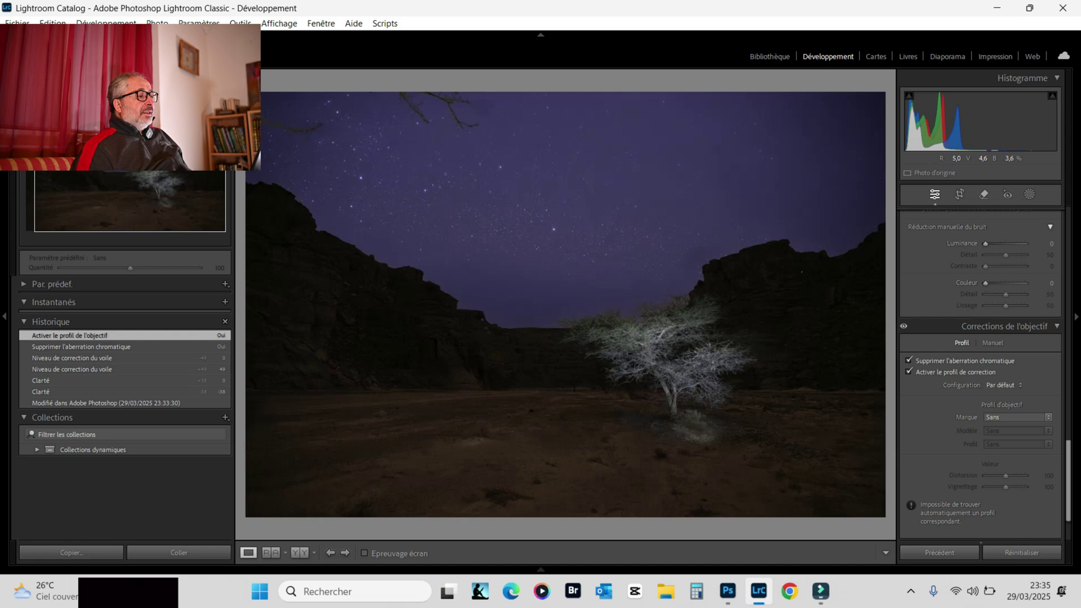
{"action": "key", "text": "z"}
{"action": "left_click_drag", "start_coordinate": [822, 236], "coordinate": [716, 266]}
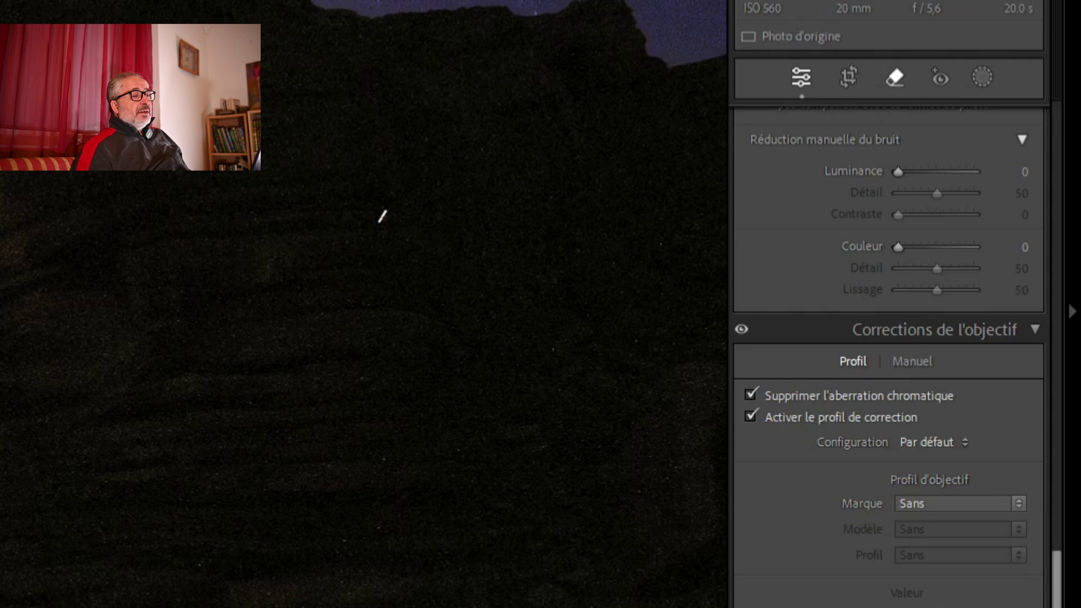
{"action": "key", "text": "q"}
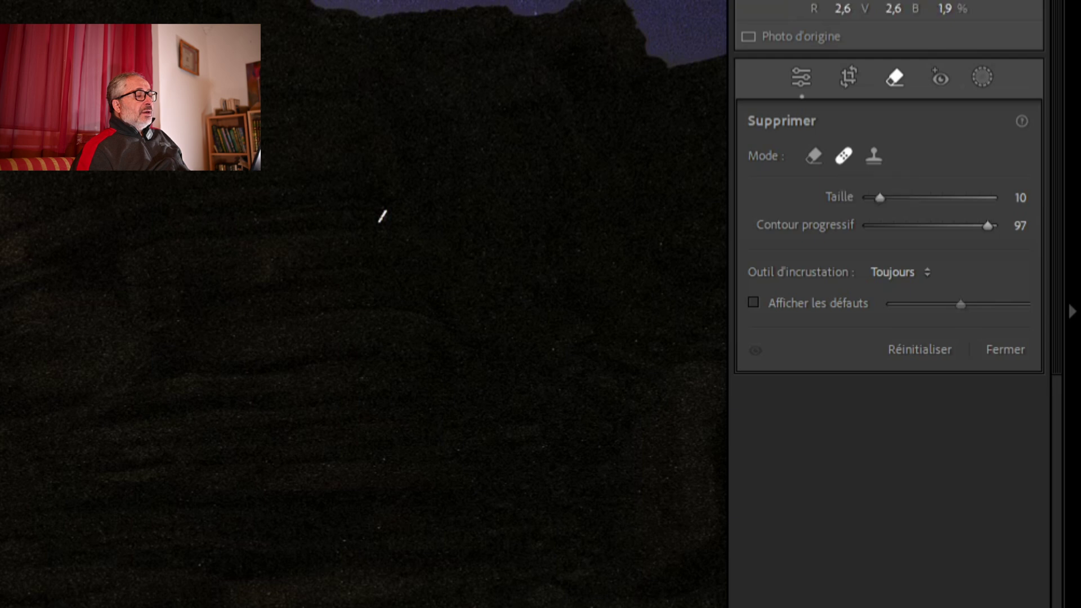
{"action": "left_click_drag", "start_coordinate": [382, 207], "coordinate": [382, 218]}
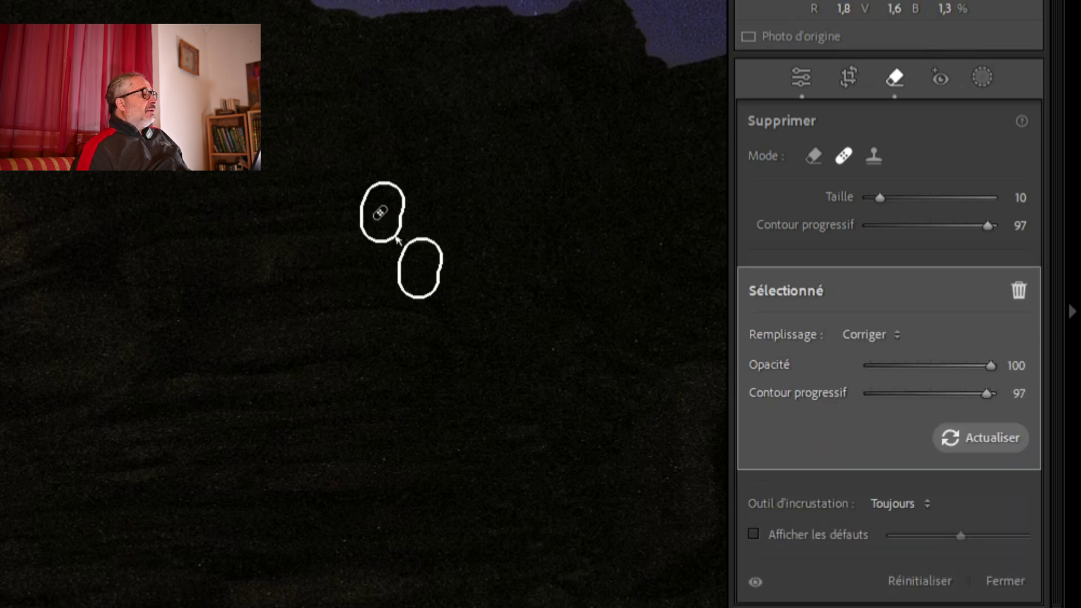
{"action": "key", "text": "q"}
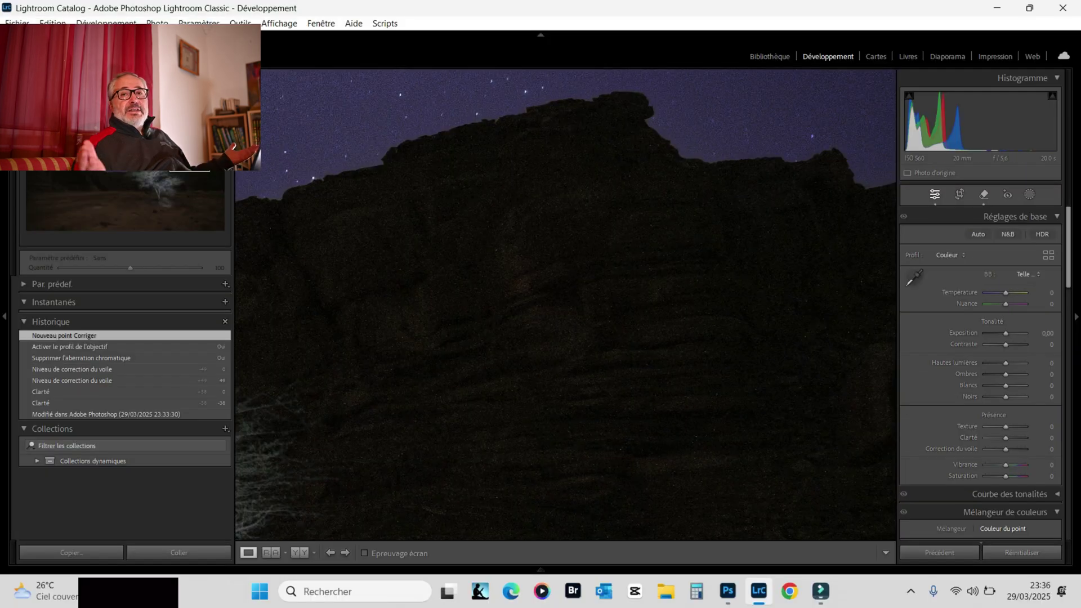
{"action": "key", "text": "z"}
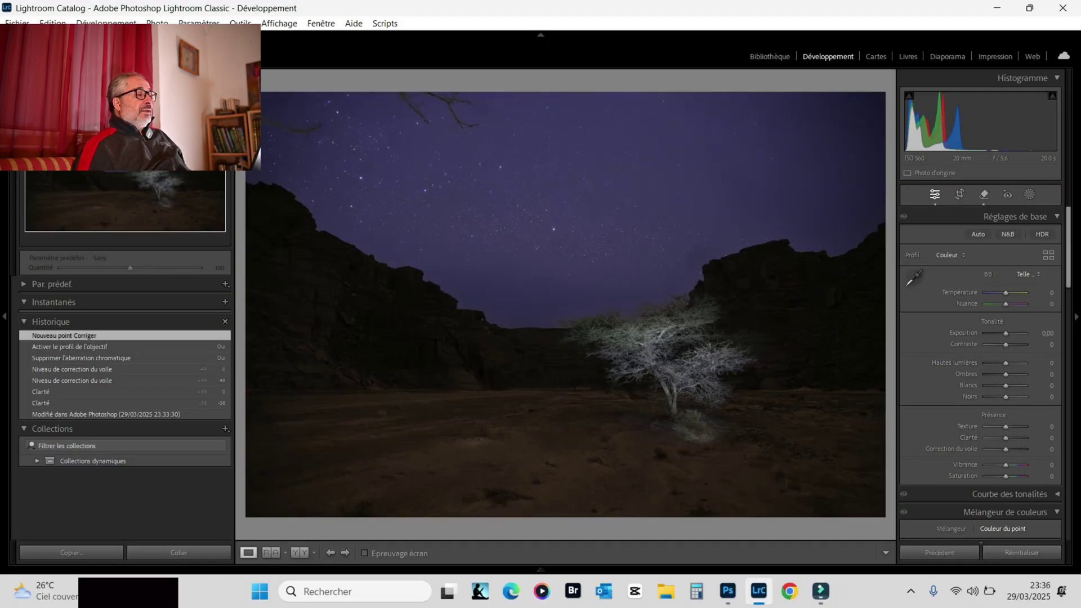